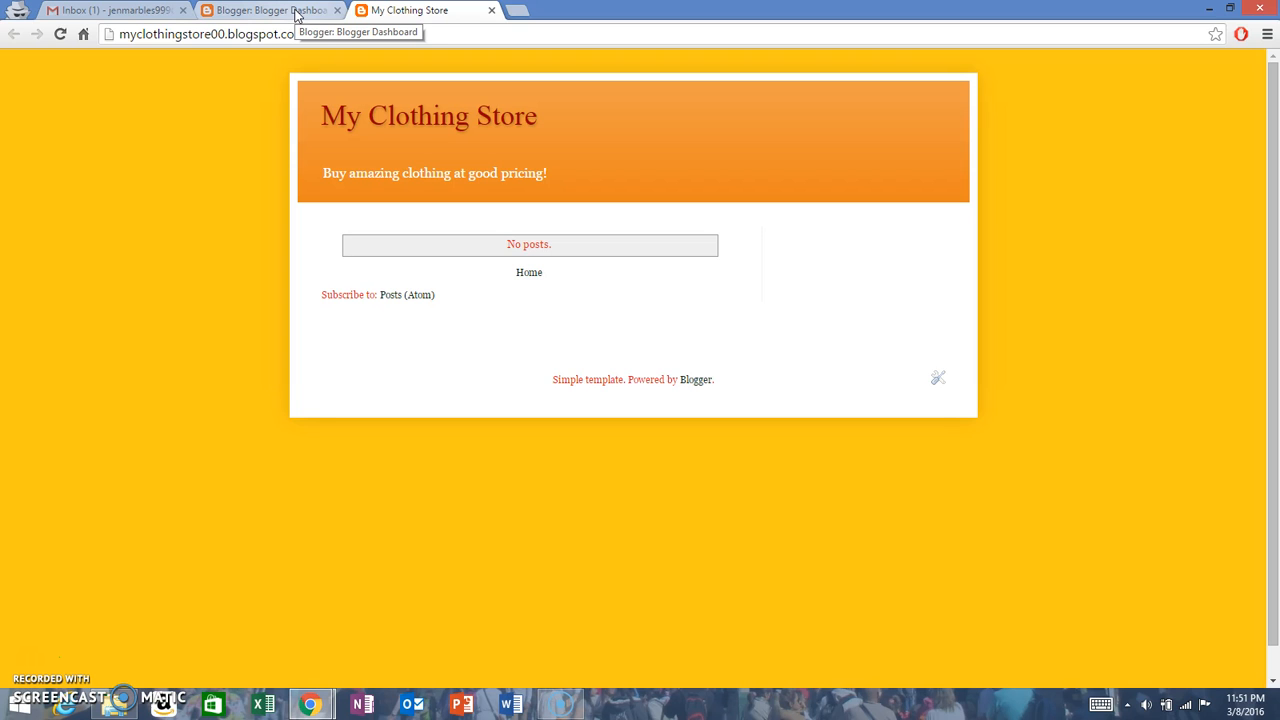
# Step: Load the Blogger dashboard and dismiss both notices above the blog list
pyautogui.click(296, 14)
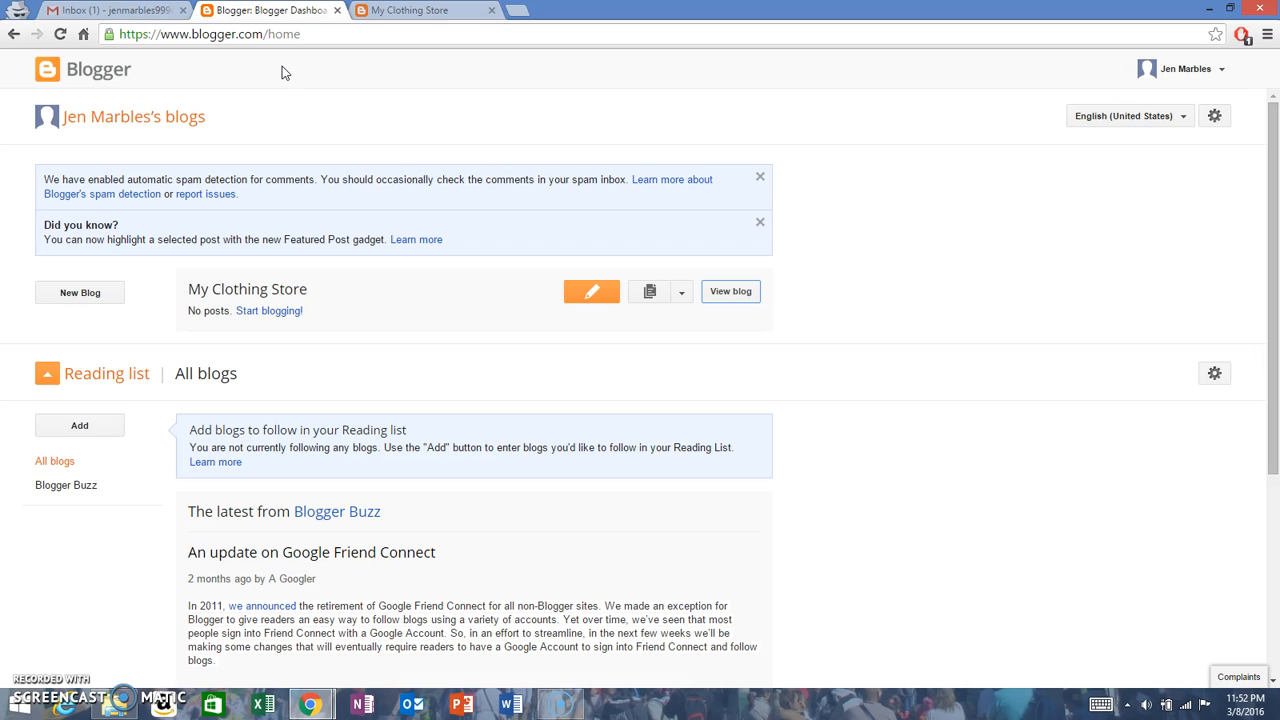
pyautogui.click(268, 34)
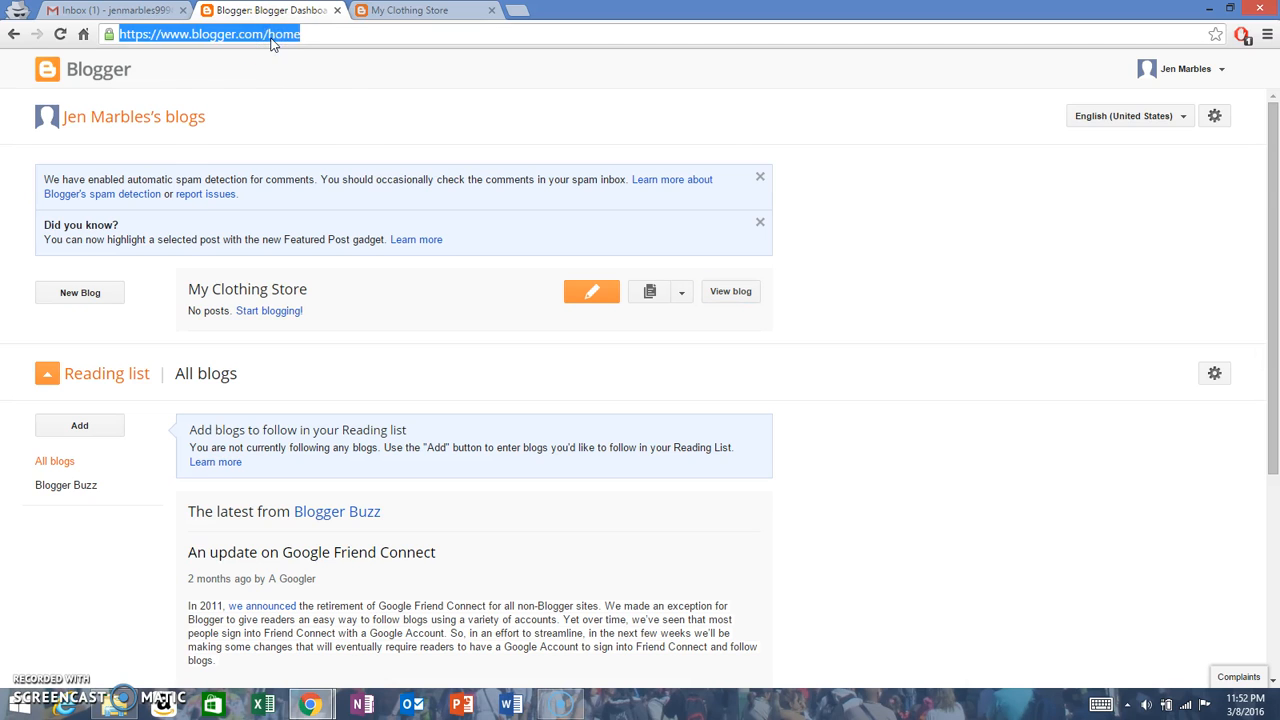
pyautogui.write('blogger')
pyautogui.press('Return')
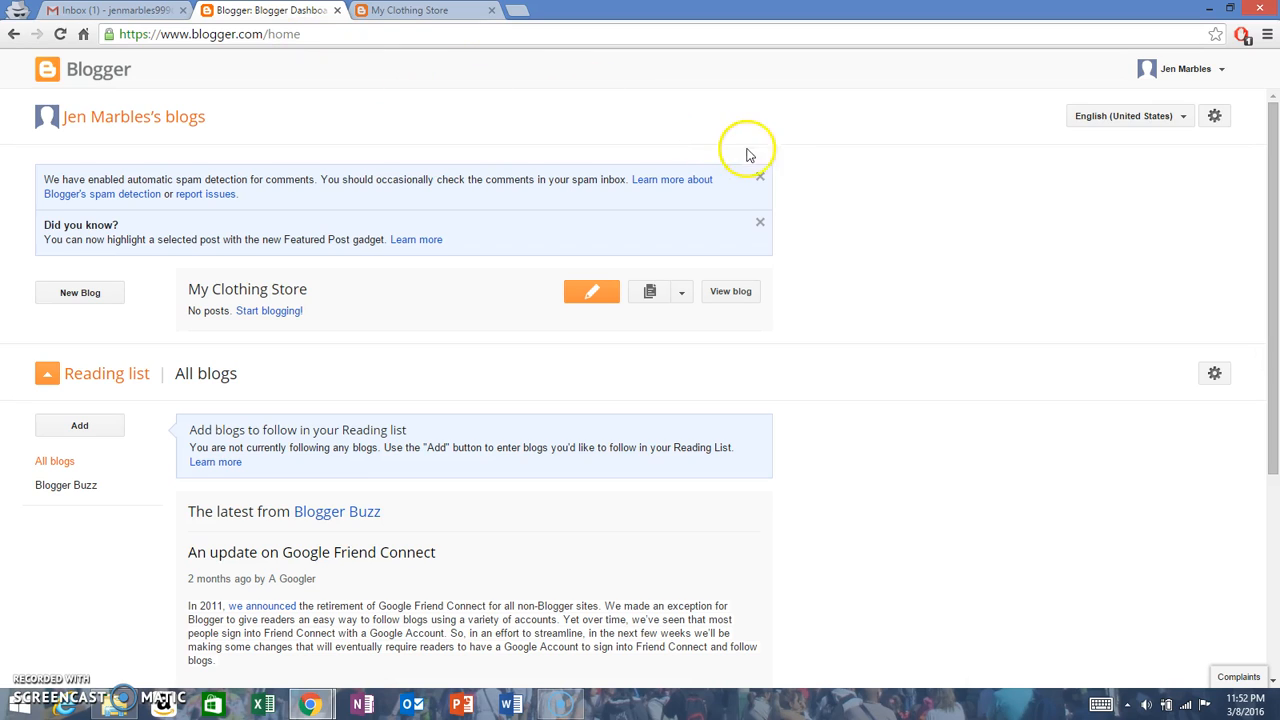
pyautogui.click(760, 177)
pyautogui.click(762, 178)
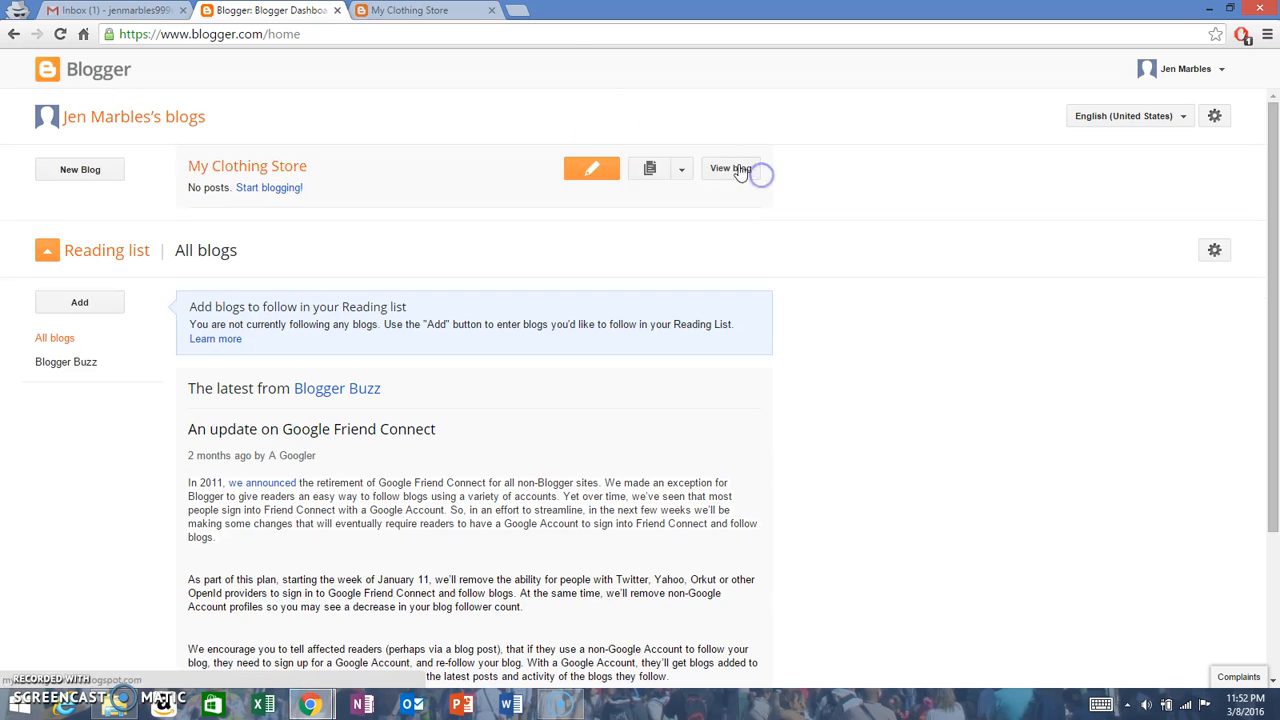
# Step: Open the My Clothing Store blog's layout page and locate the Cross-Column section
pyautogui.click(276, 167)
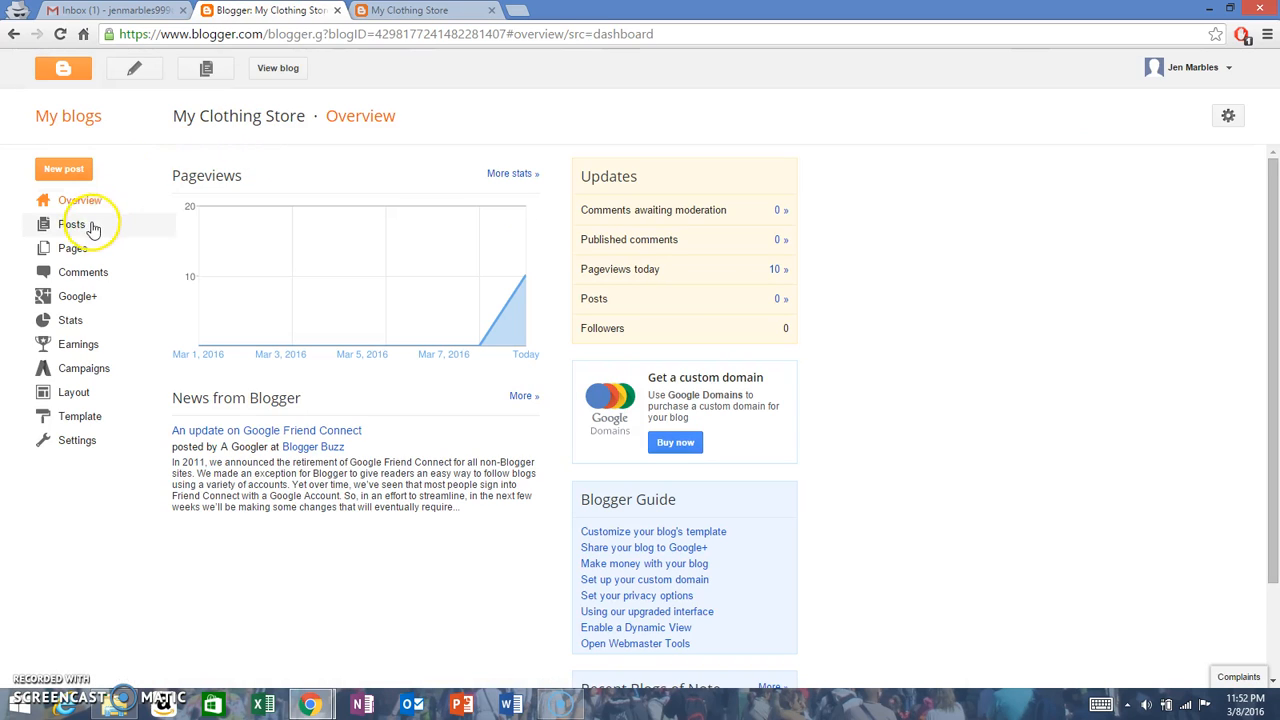
pyautogui.click(77, 397)
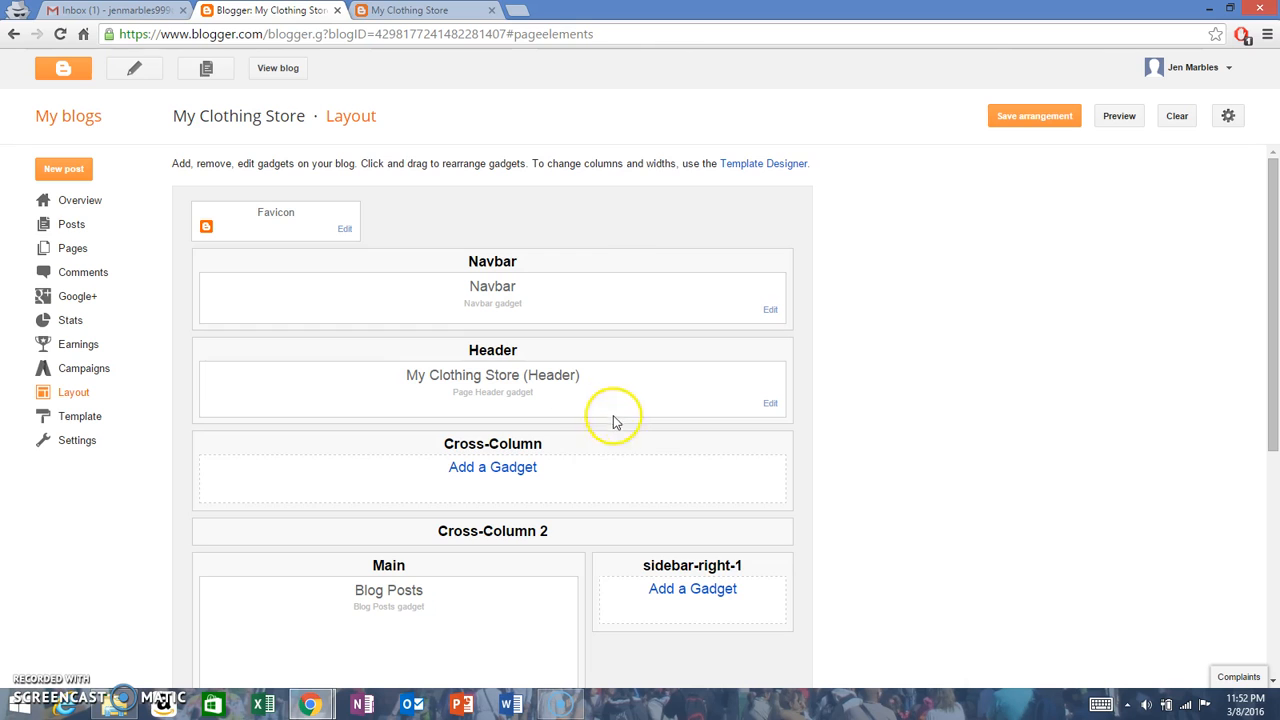
pyautogui.moveTo(552, 444); pyautogui.dragTo(434, 444)
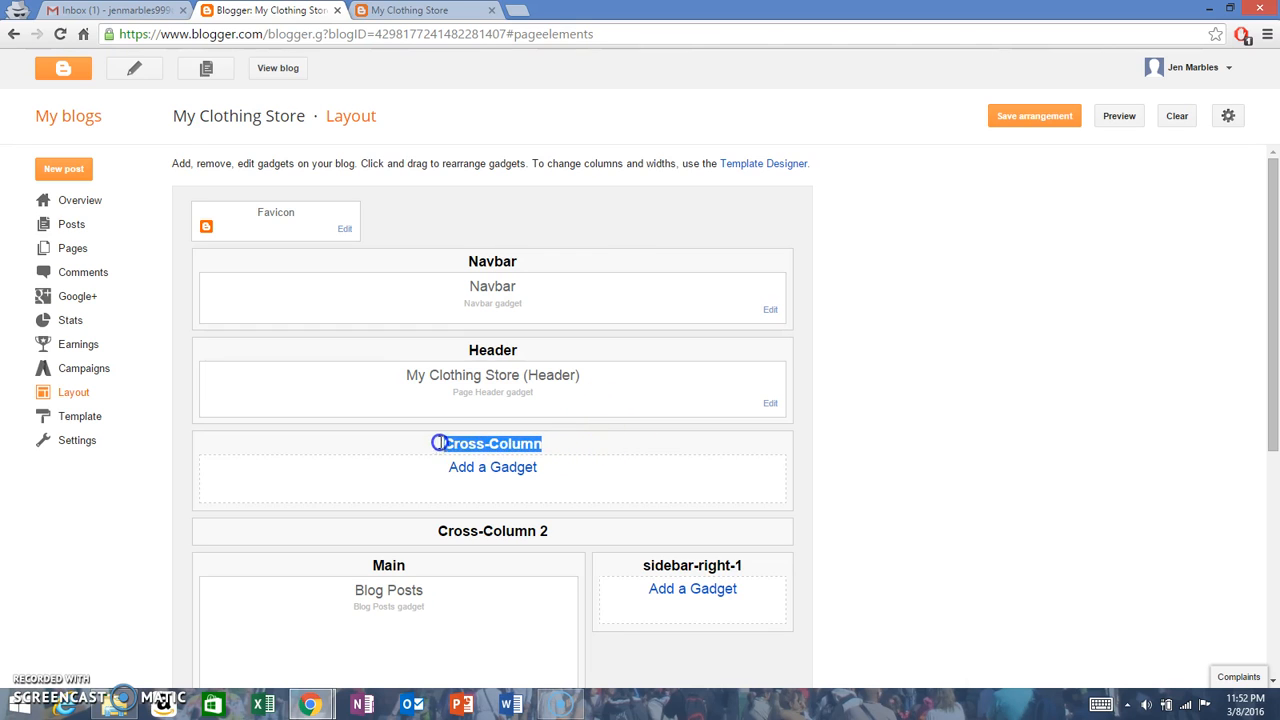
# Step: Examine the gadgets available for the Cross-Column section and close the gadget list without adding one
pyautogui.click(494, 467)
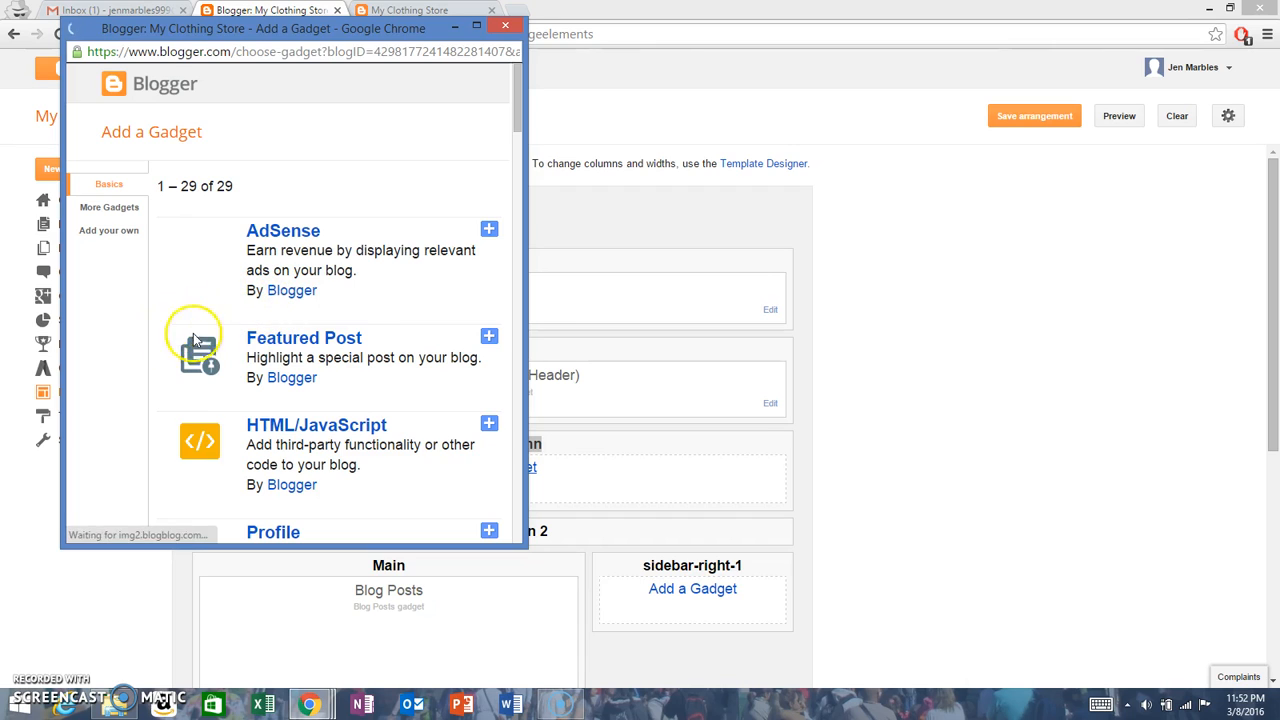
pyautogui.click(366, 332)
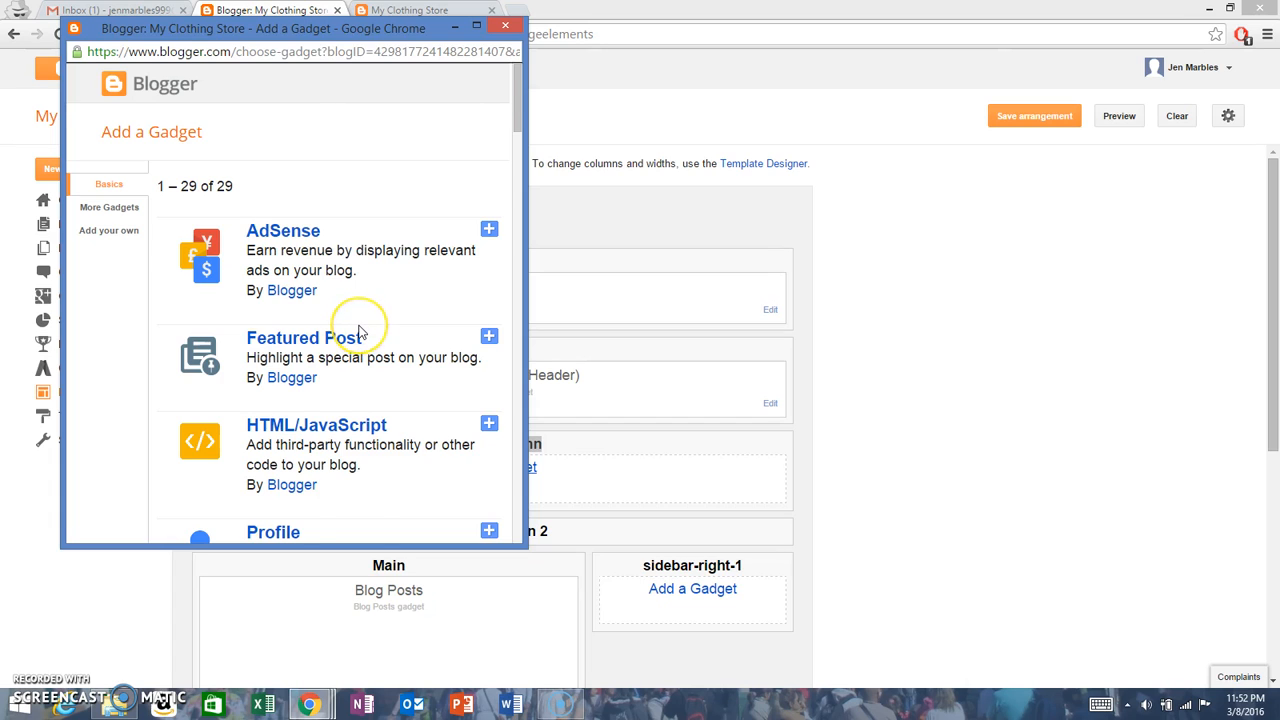
pyautogui.scroll(-2, 362, 331)
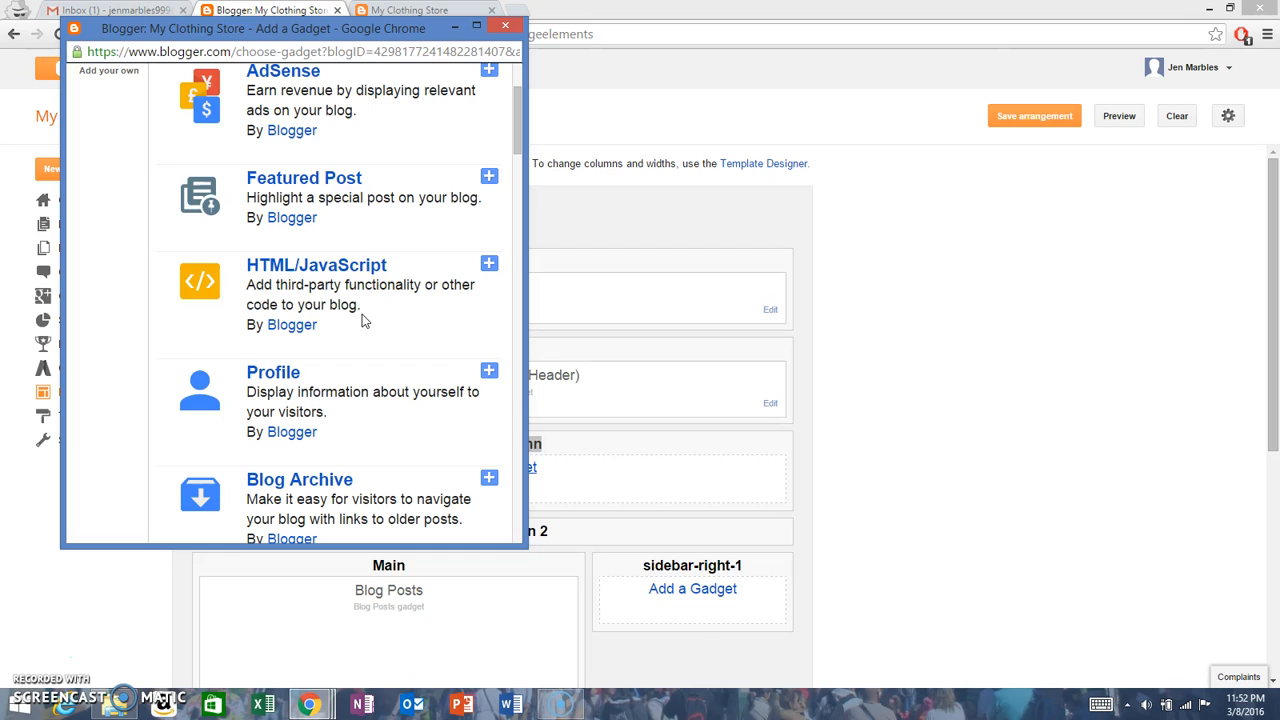
pyautogui.scroll(-2, 363, 321)
pyautogui.scroll(-2, 340, 335)
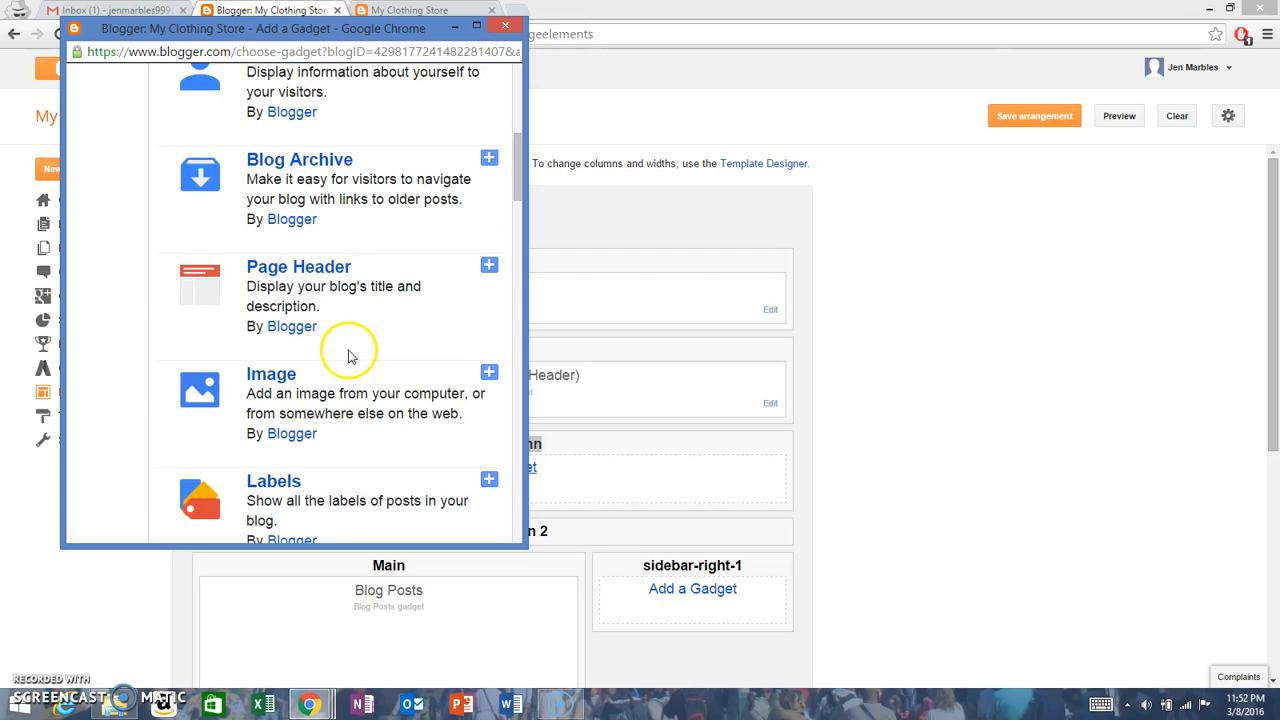
pyautogui.scroll(5, 352, 338)
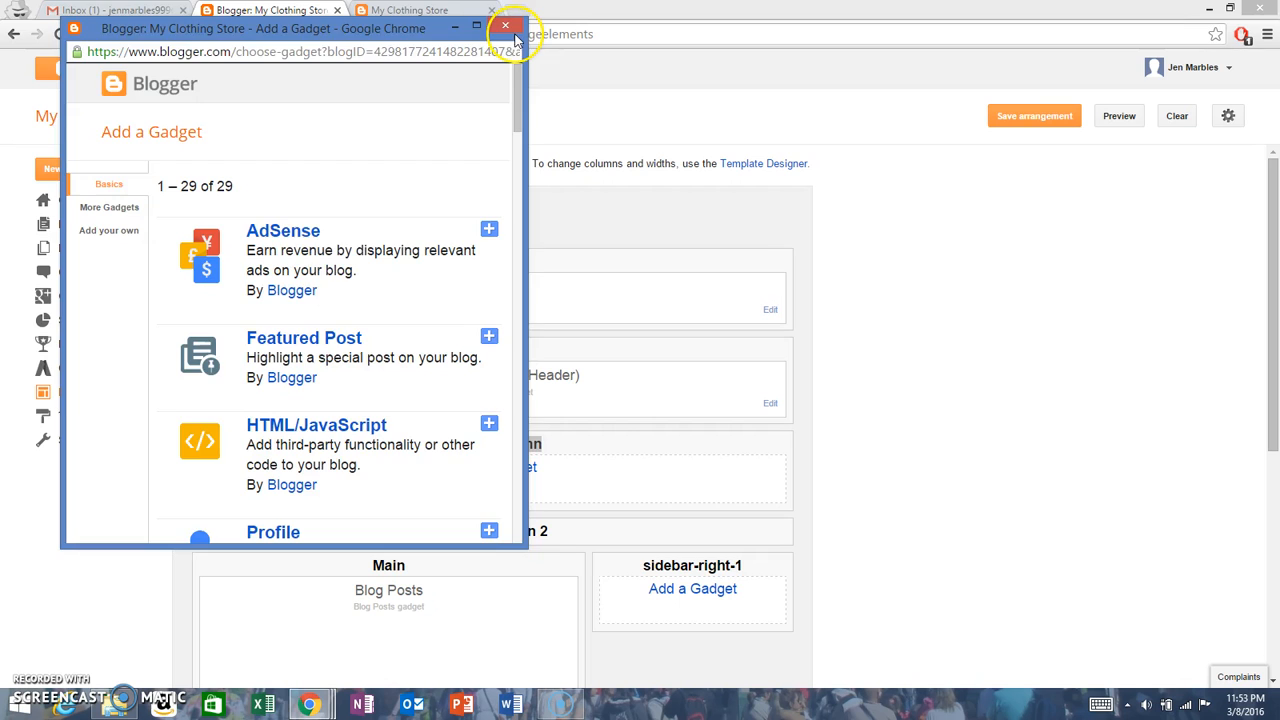
pyautogui.click(505, 25)
pyautogui.click(537, 456)
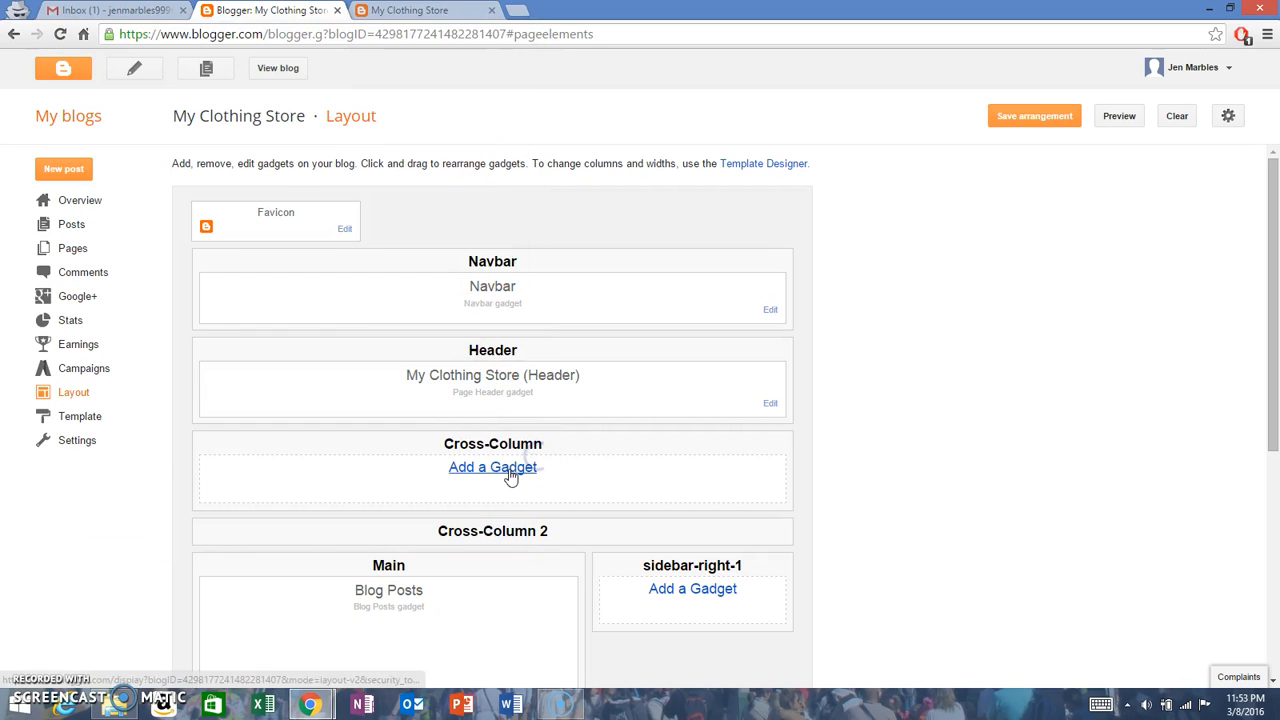
# Step: Add a Pages gadget titled Pages, showing the Home page, to the Cross-Column section of the layout
pyautogui.click(508, 469)
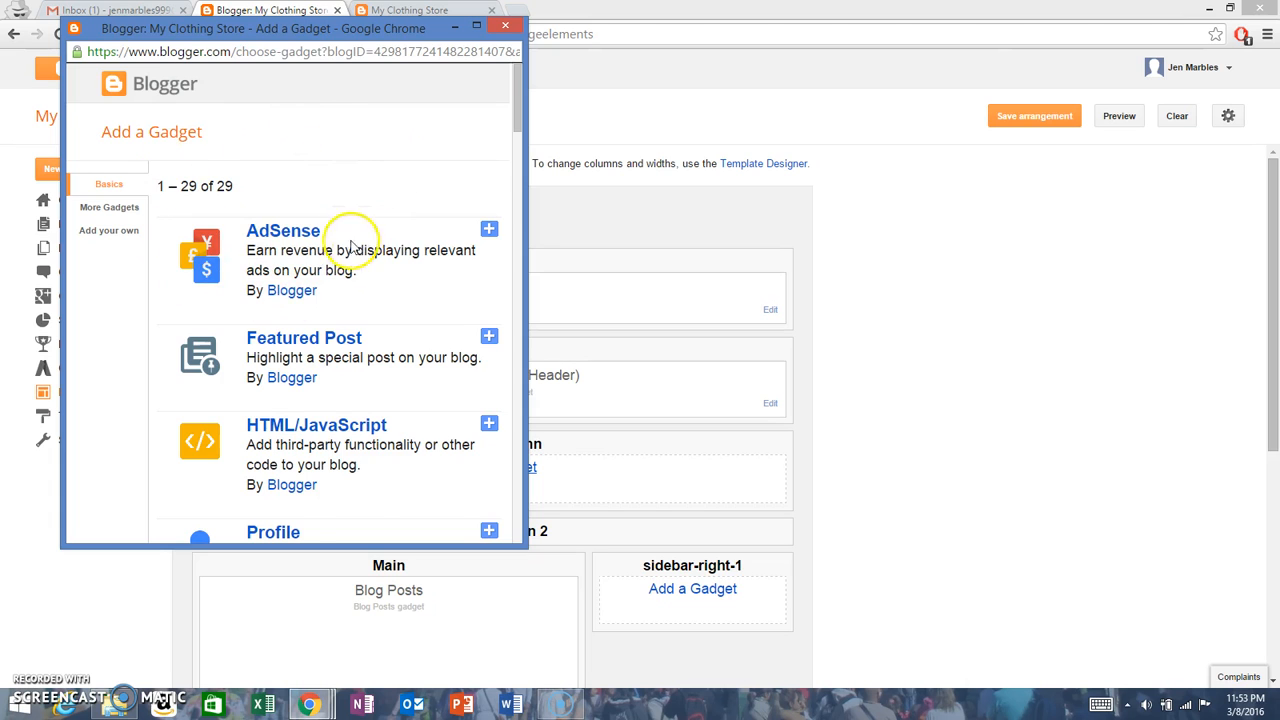
pyautogui.scroll(-5, 300, 272)
pyautogui.scroll(-2, 300, 272)
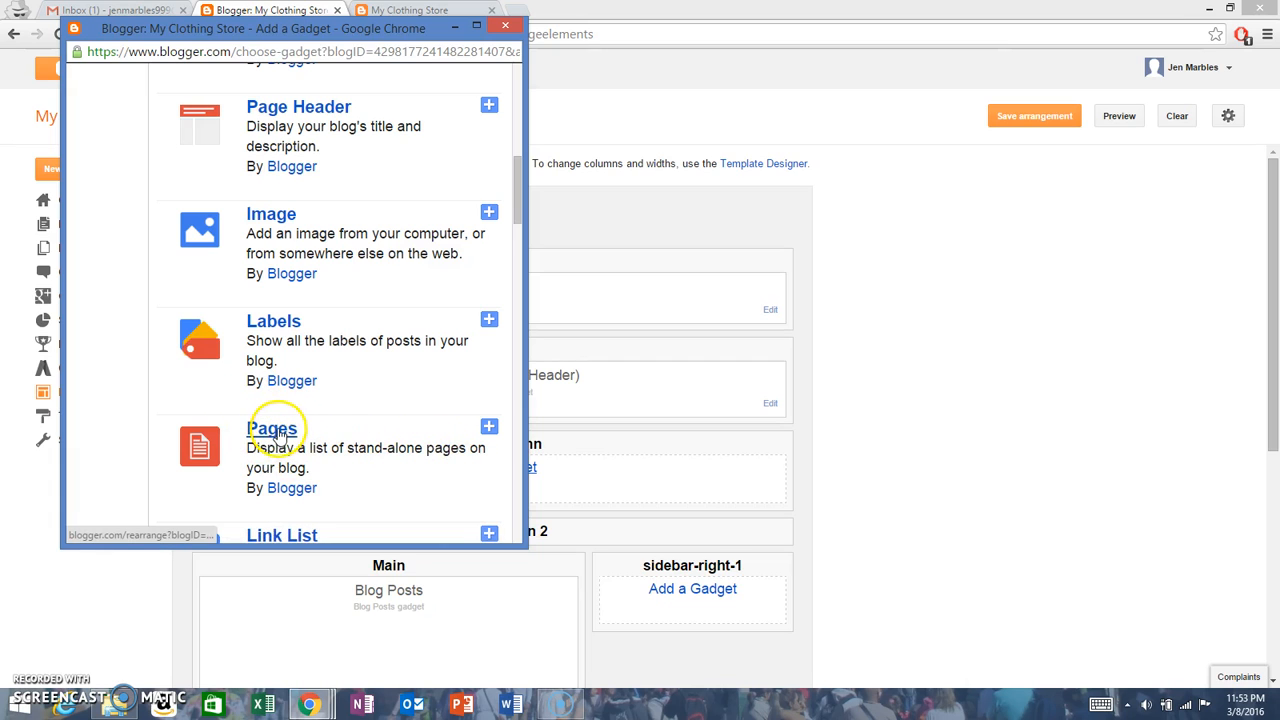
pyautogui.click(489, 428)
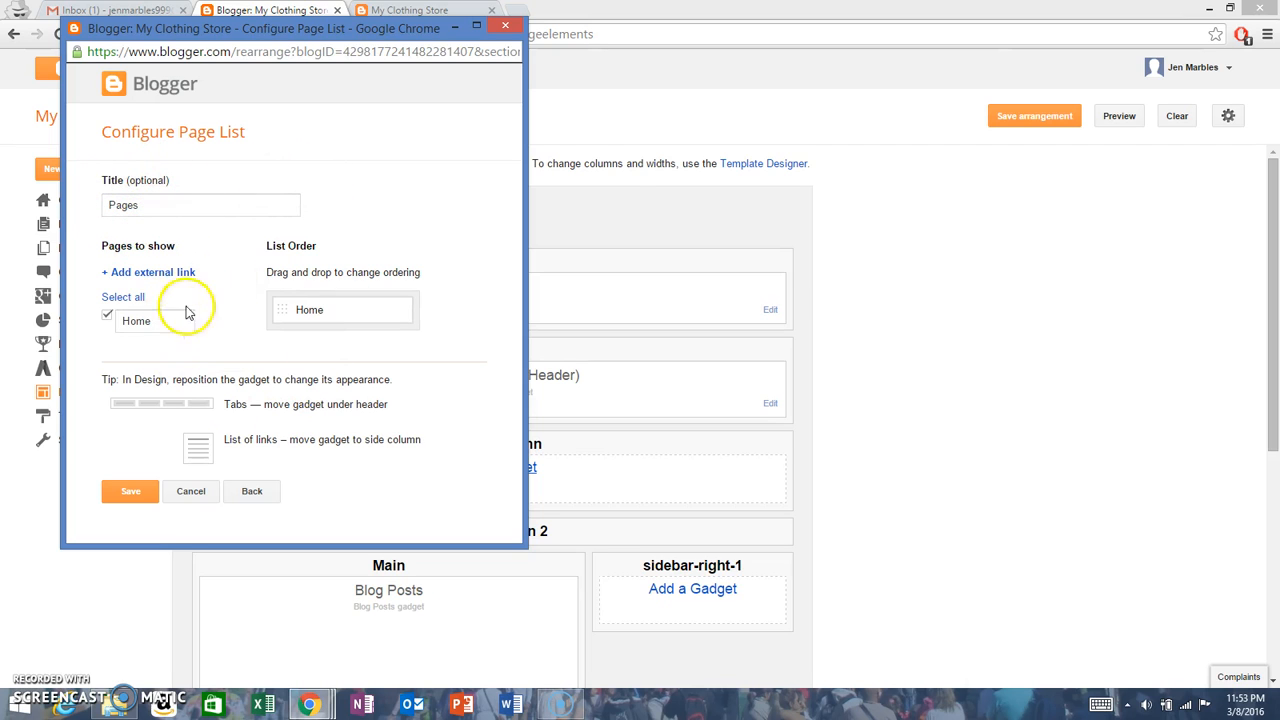
pyautogui.click(149, 490)
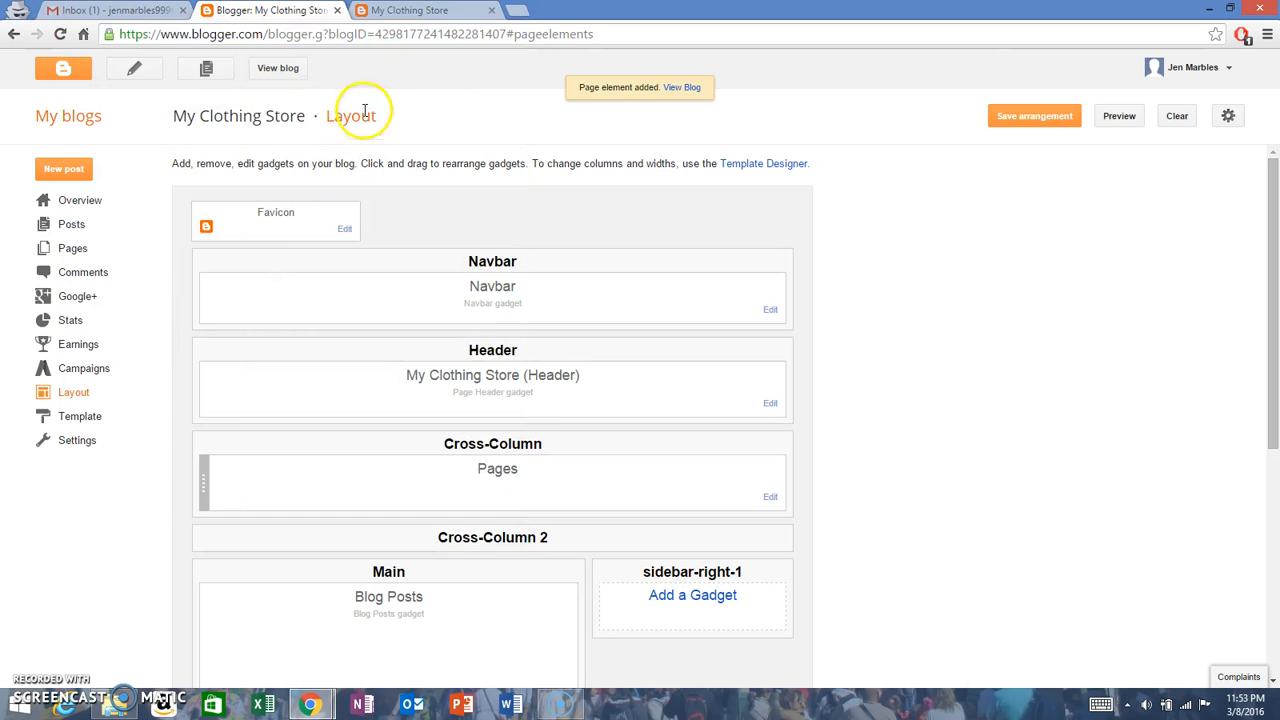
# Step: View the live blog to check the Home link below the header, and close the blog views
pyautogui.click(284, 66)
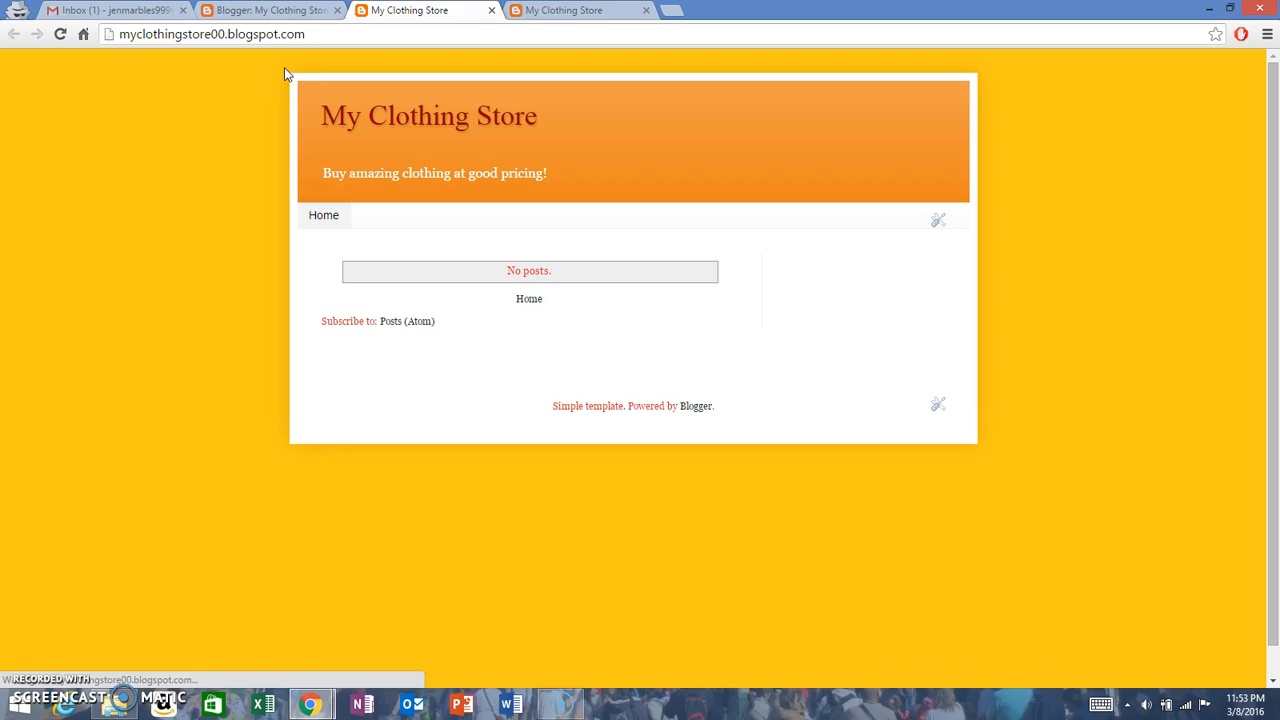
pyautogui.click(328, 216)
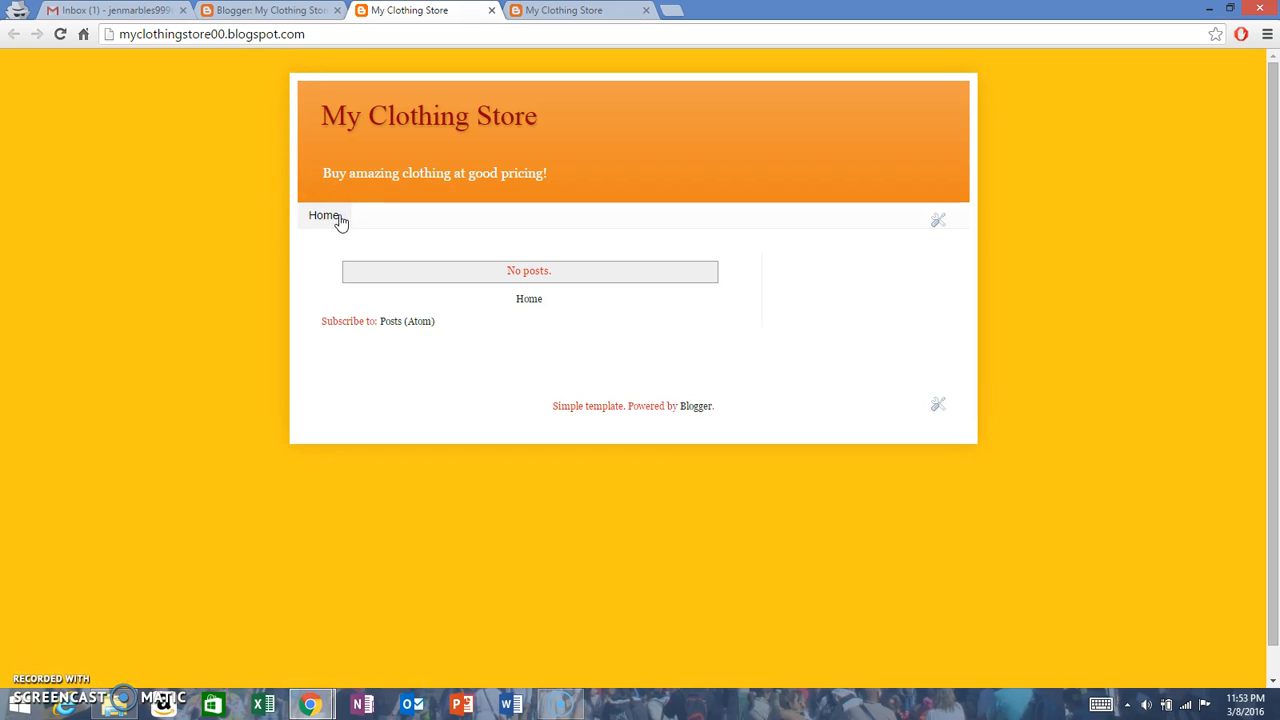
pyautogui.click(494, 12)
pyautogui.click(494, 12)
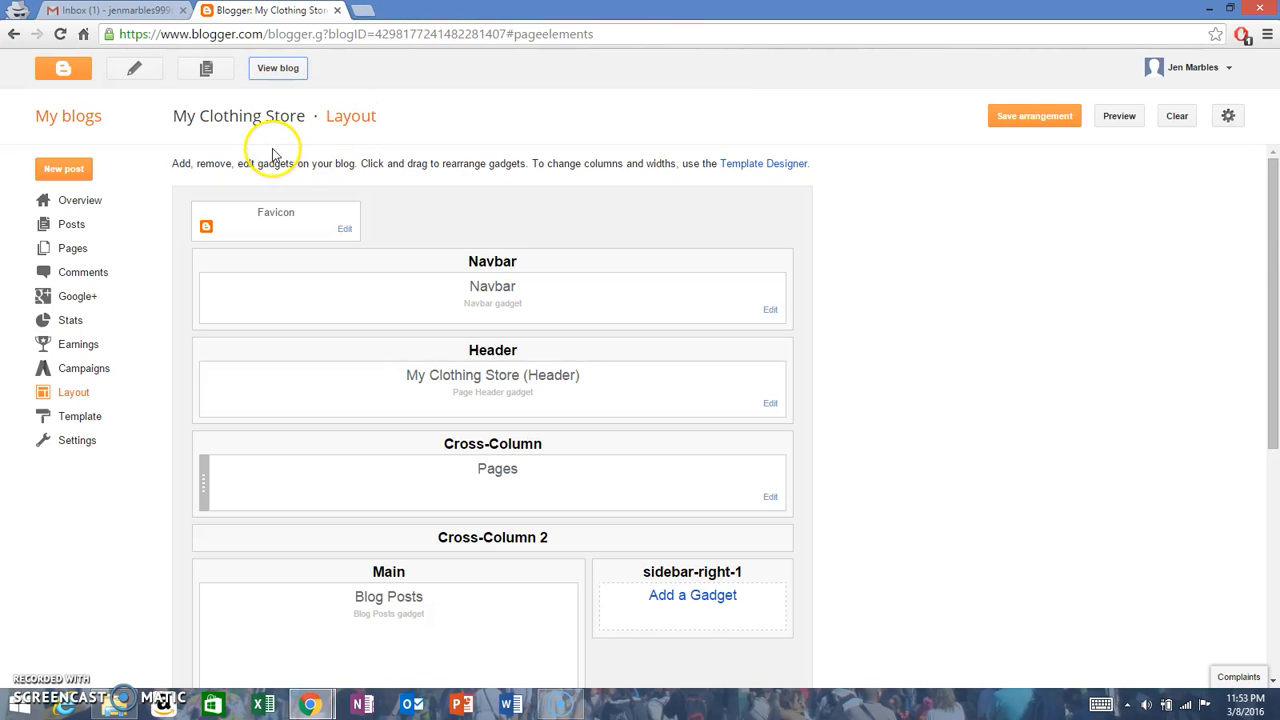
# Step: Create a new blog page titled "About us"
pyautogui.click(76, 251)
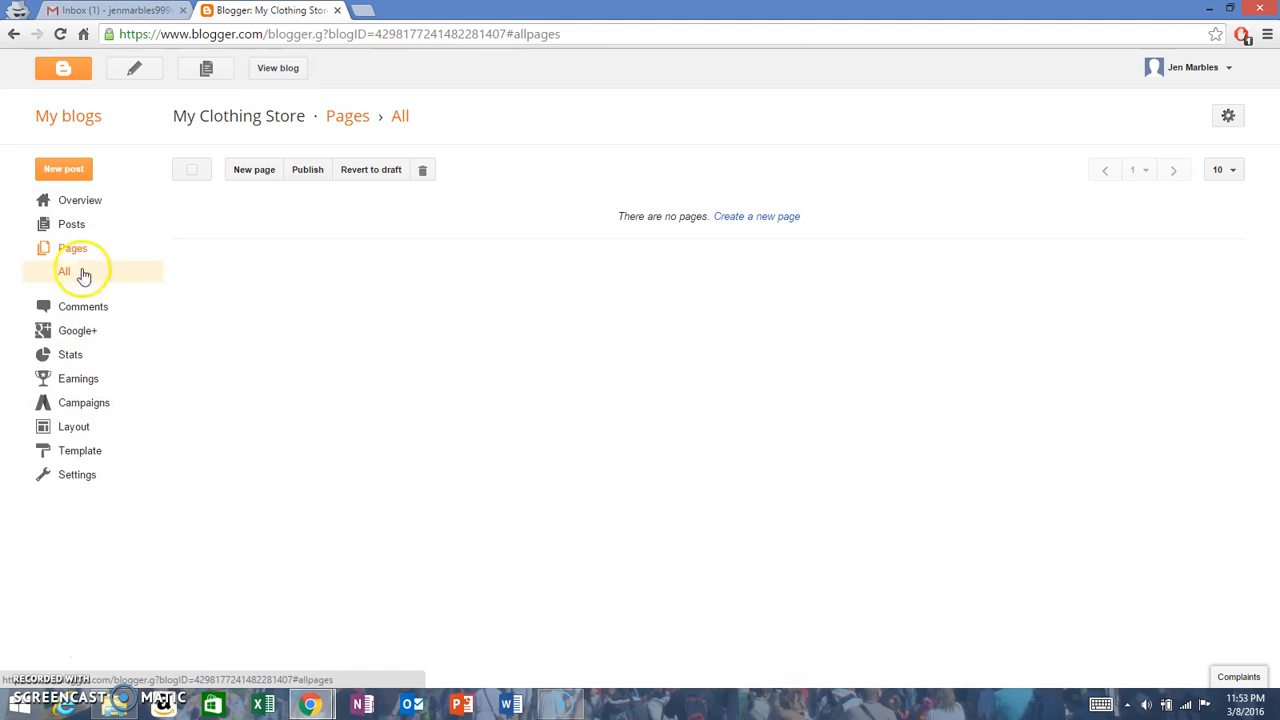
pyautogui.click(252, 170)
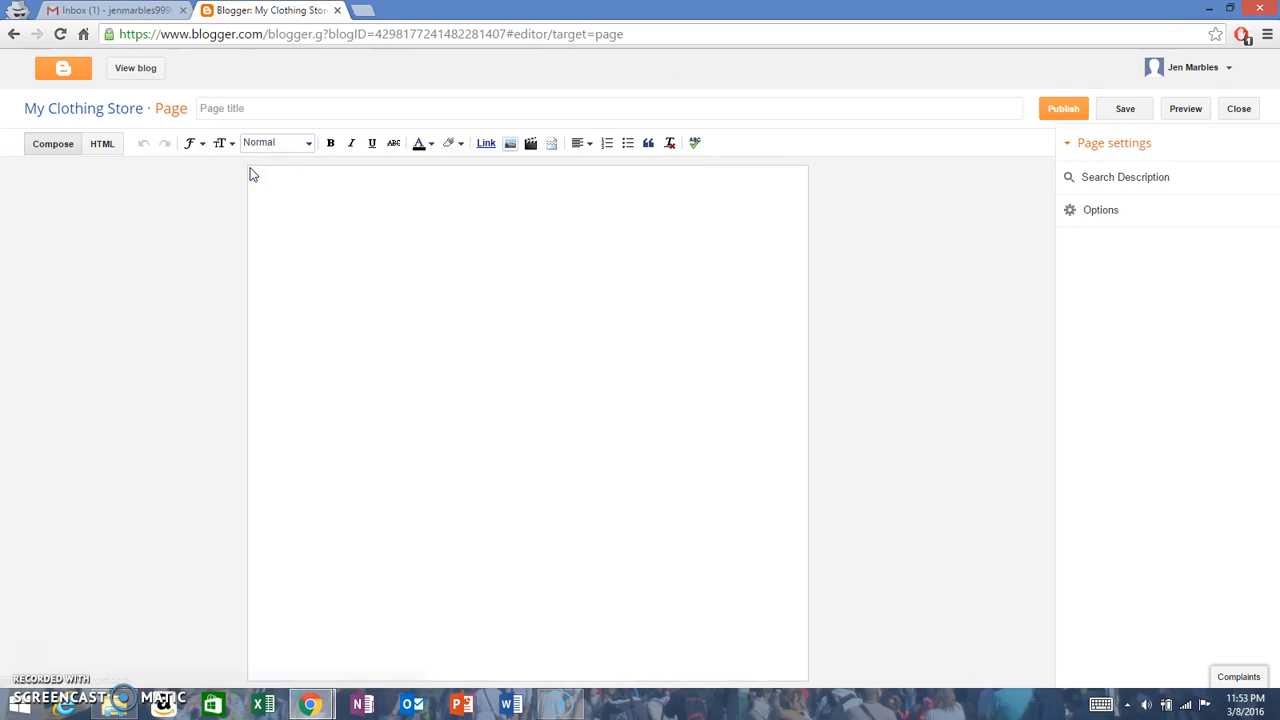
pyautogui.click(236, 112)
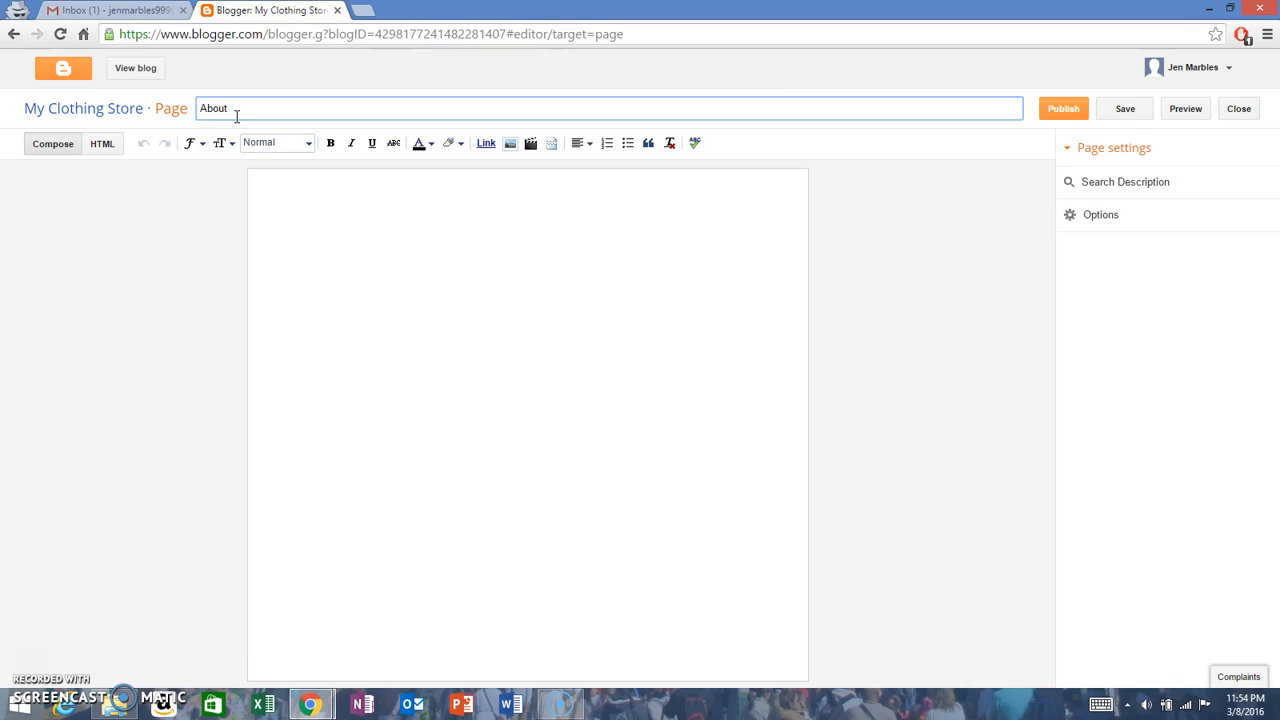
# Step: Write "We are a wonderful clothing web store featuring for men women...." as the page's body text
pyautogui.click(288, 190)
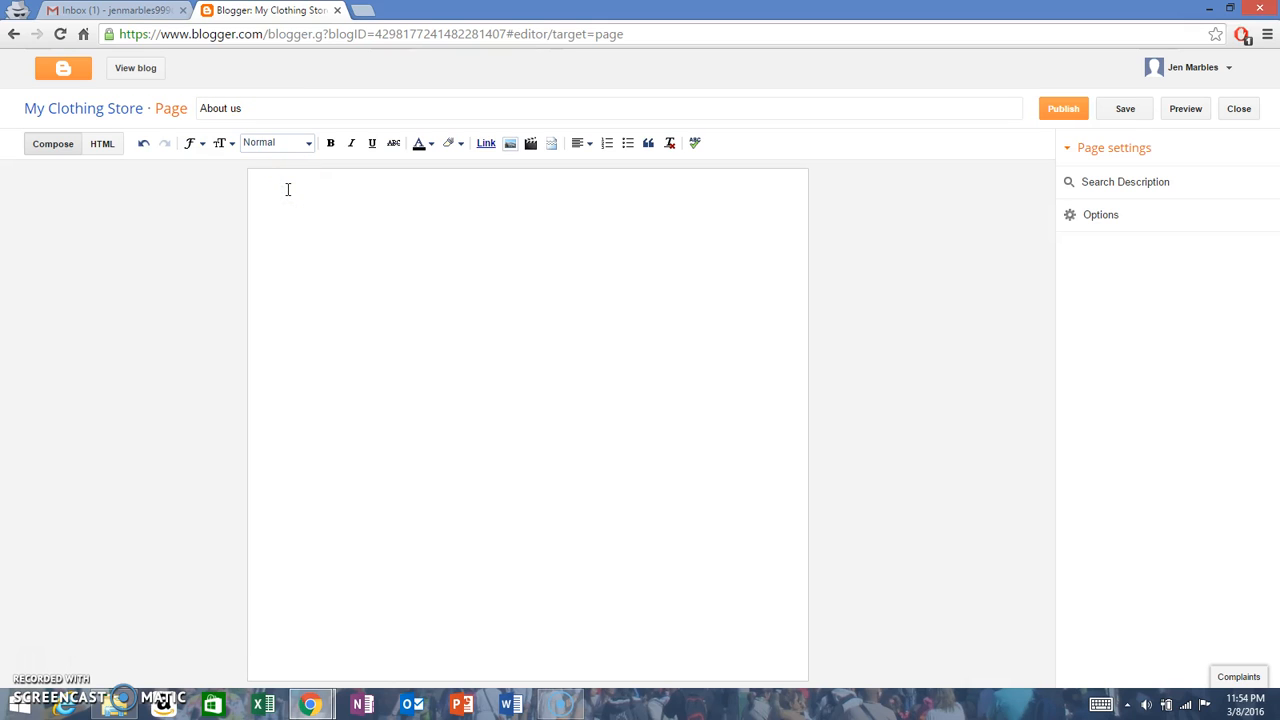
pyautogui.write('Th')
pyautogui.press('BackSpace')
pyautogui.press('BackSpace')
pyautogui.write('We')
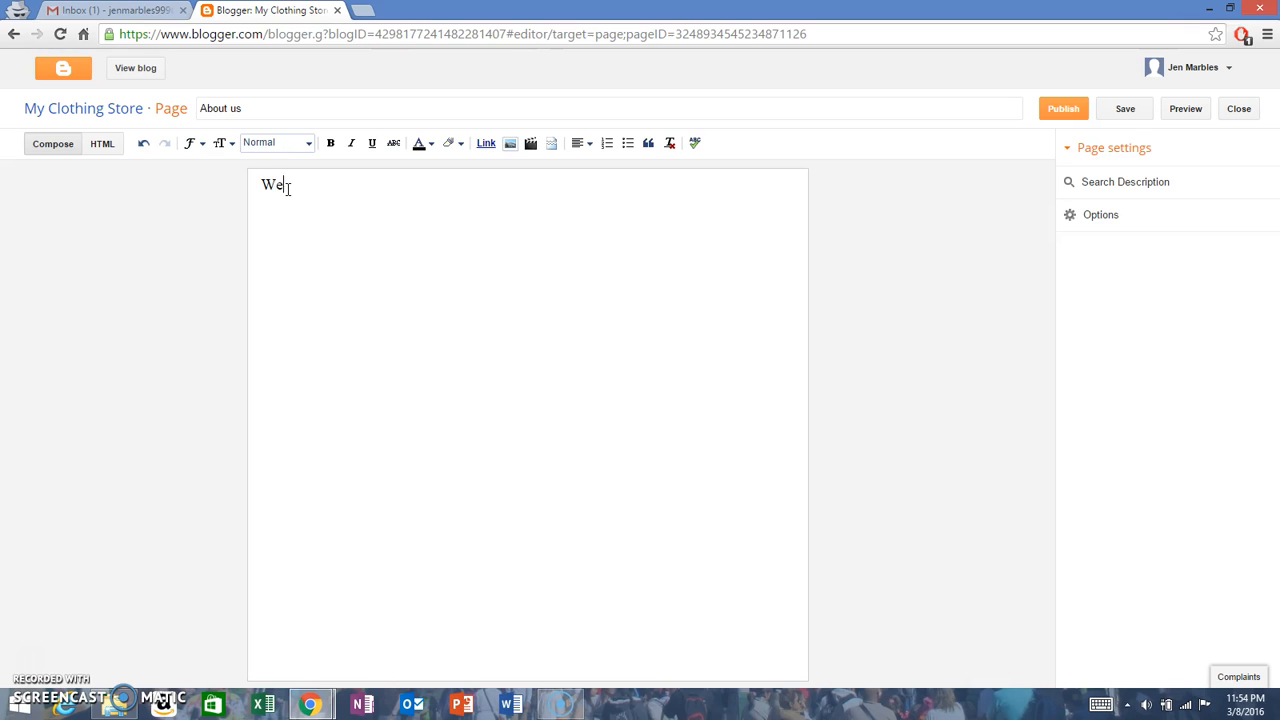
pyautogui.write(' are a wonderful clothing web')
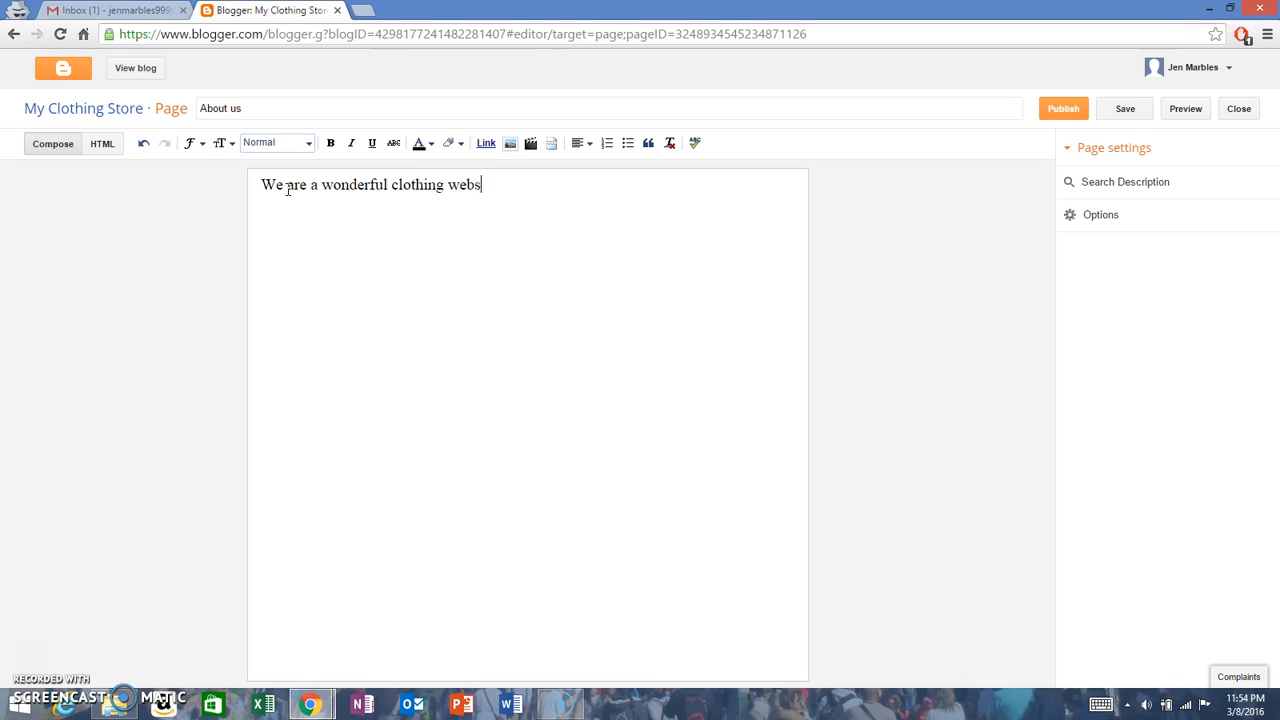
pyautogui.write(' store featuring for men women....')
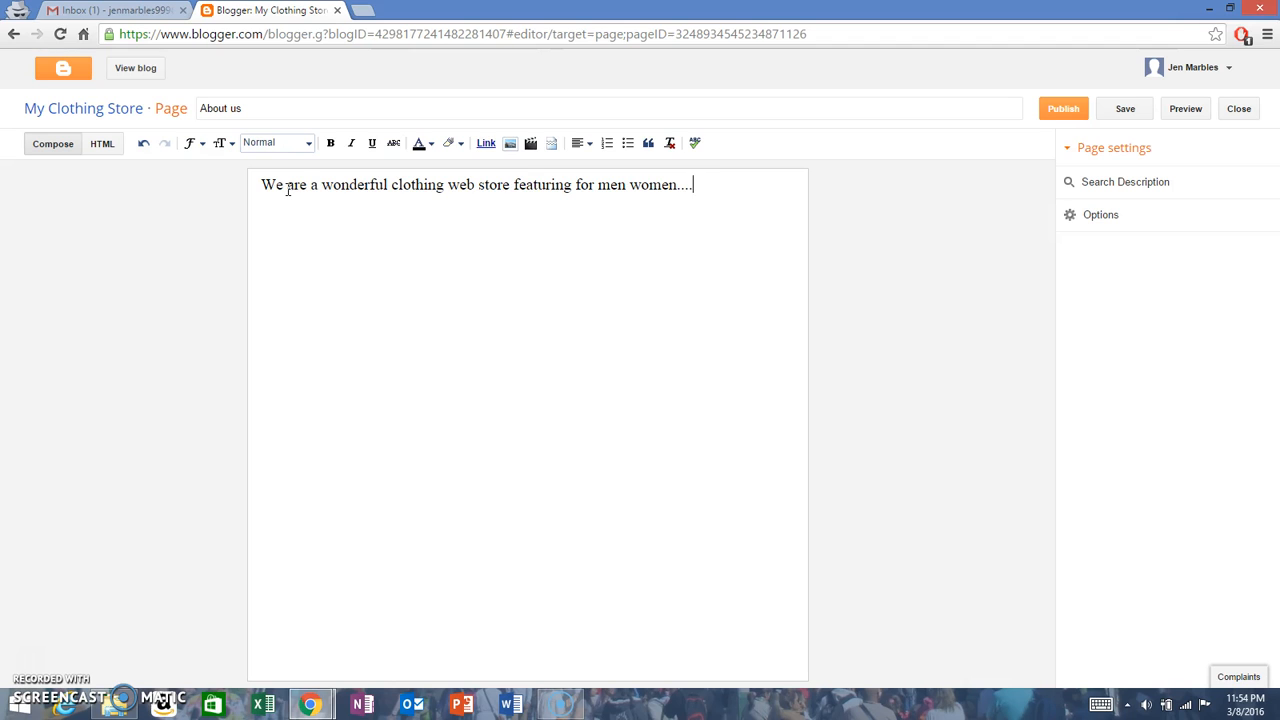
# Step: Try the Heading format on the whole sentence in the page body
pyautogui.click(278, 187)
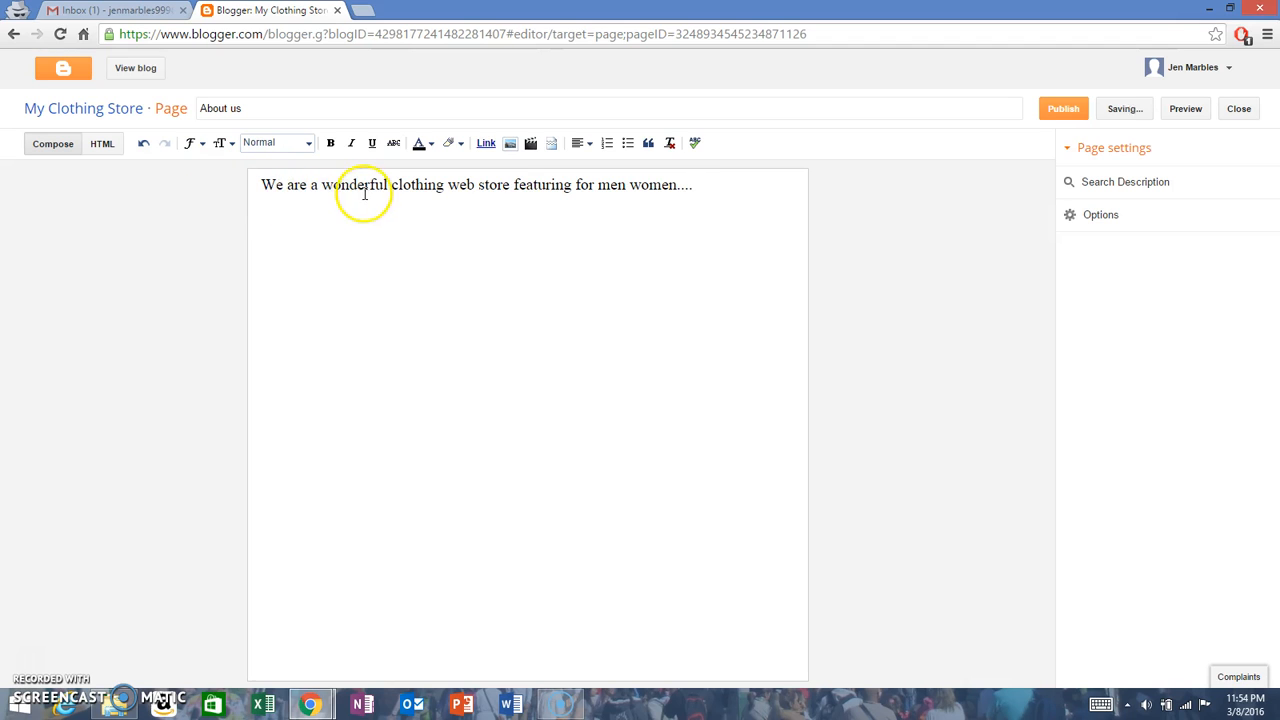
pyautogui.moveTo(262, 183); pyautogui.dragTo(694, 198)
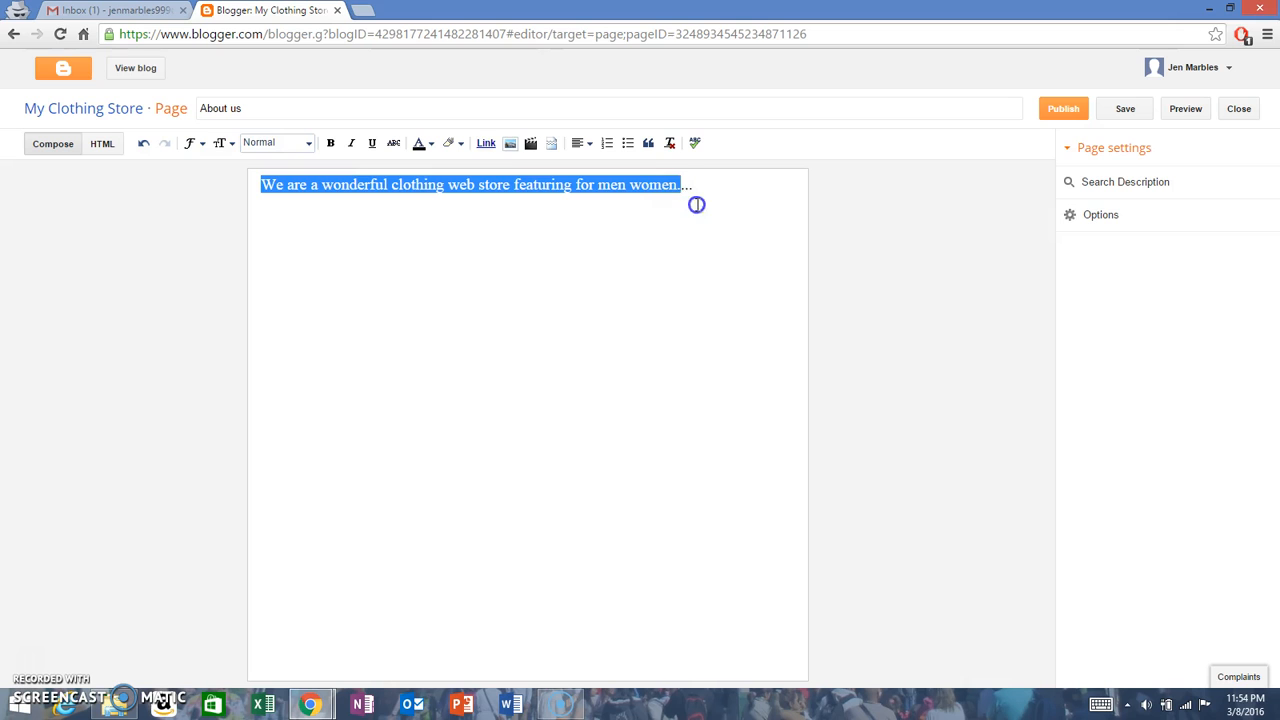
pyautogui.click(270, 144)
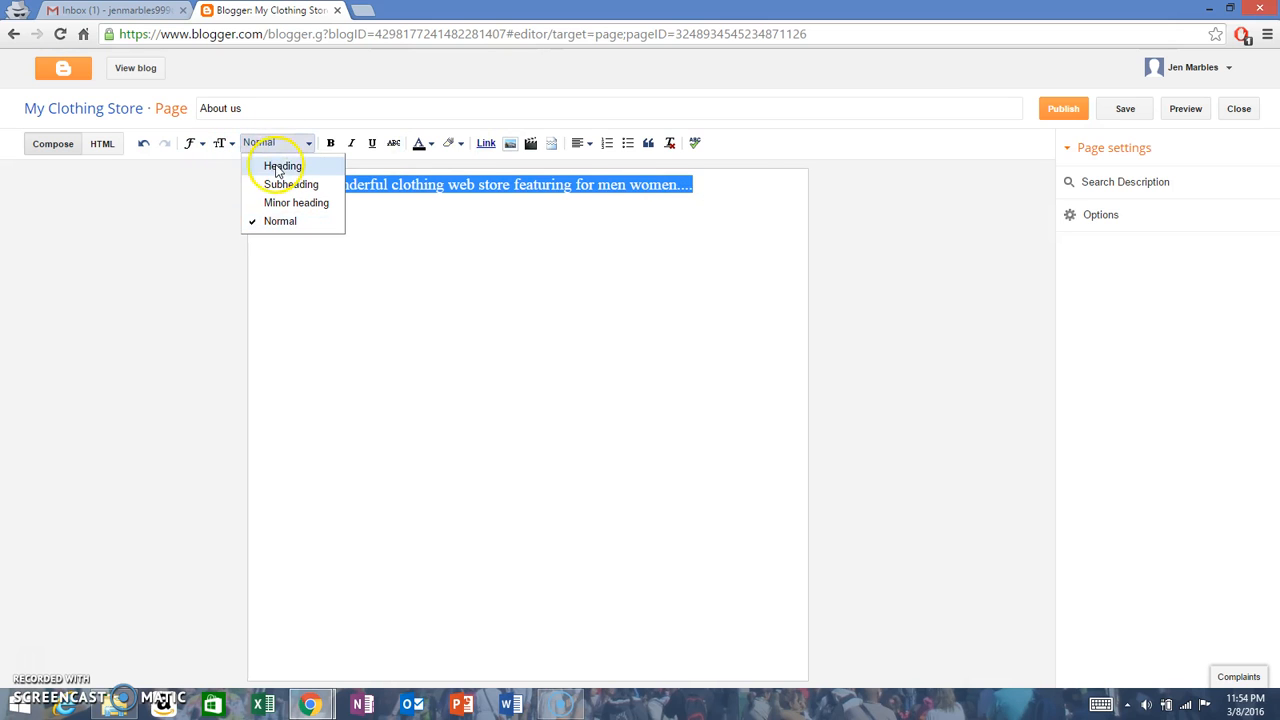
pyautogui.click(280, 166)
pyautogui.click(437, 213)
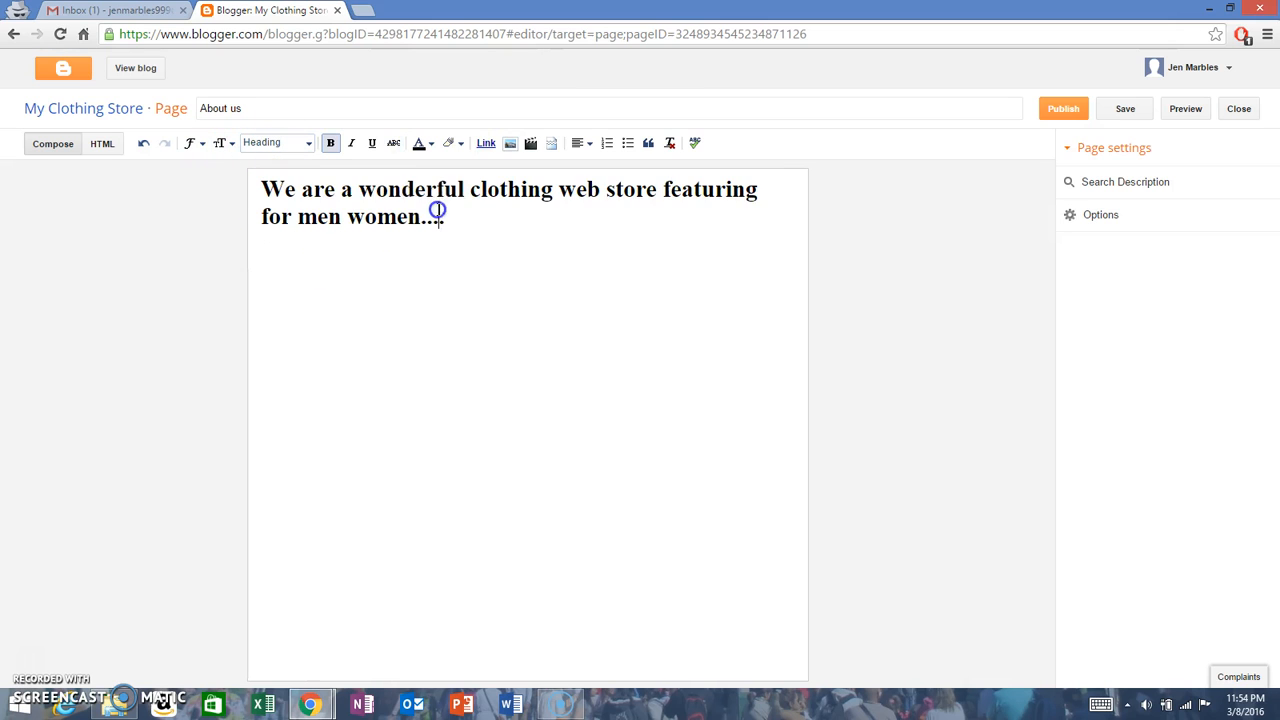
# Step: Return the whole body sentence to the Normal text format
pyautogui.moveTo(444, 222); pyautogui.dragTo(249, 183)
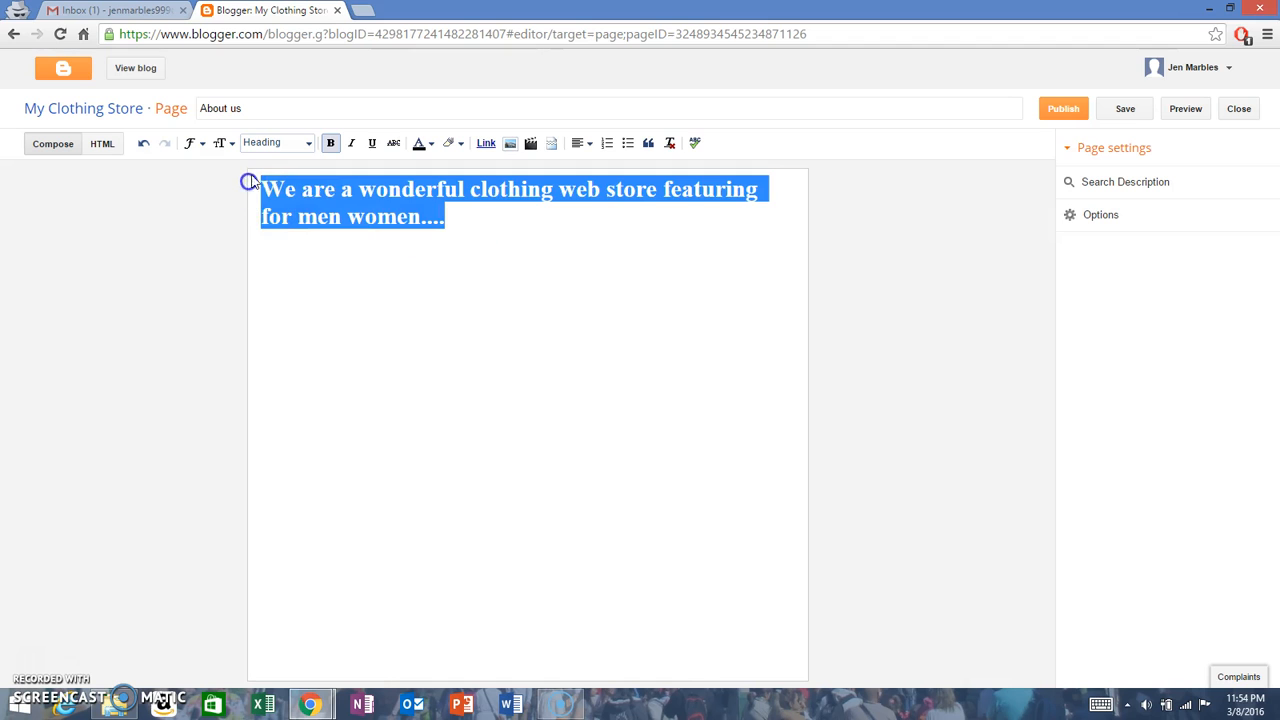
pyautogui.click(277, 142)
pyautogui.click(303, 221)
pyautogui.click(254, 194)
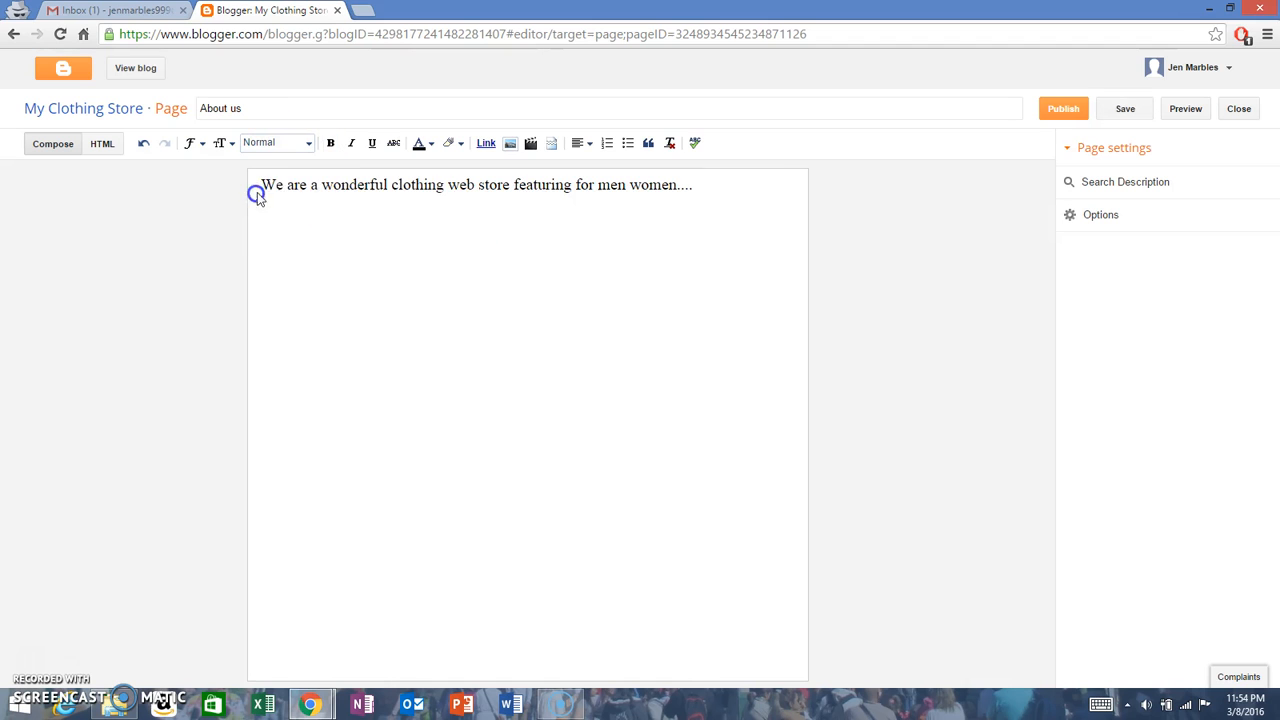
# Step: Change the font of the whole body sentence to a sans-serif typeface
pyautogui.moveTo(258, 184); pyautogui.dragTo(764, 176)
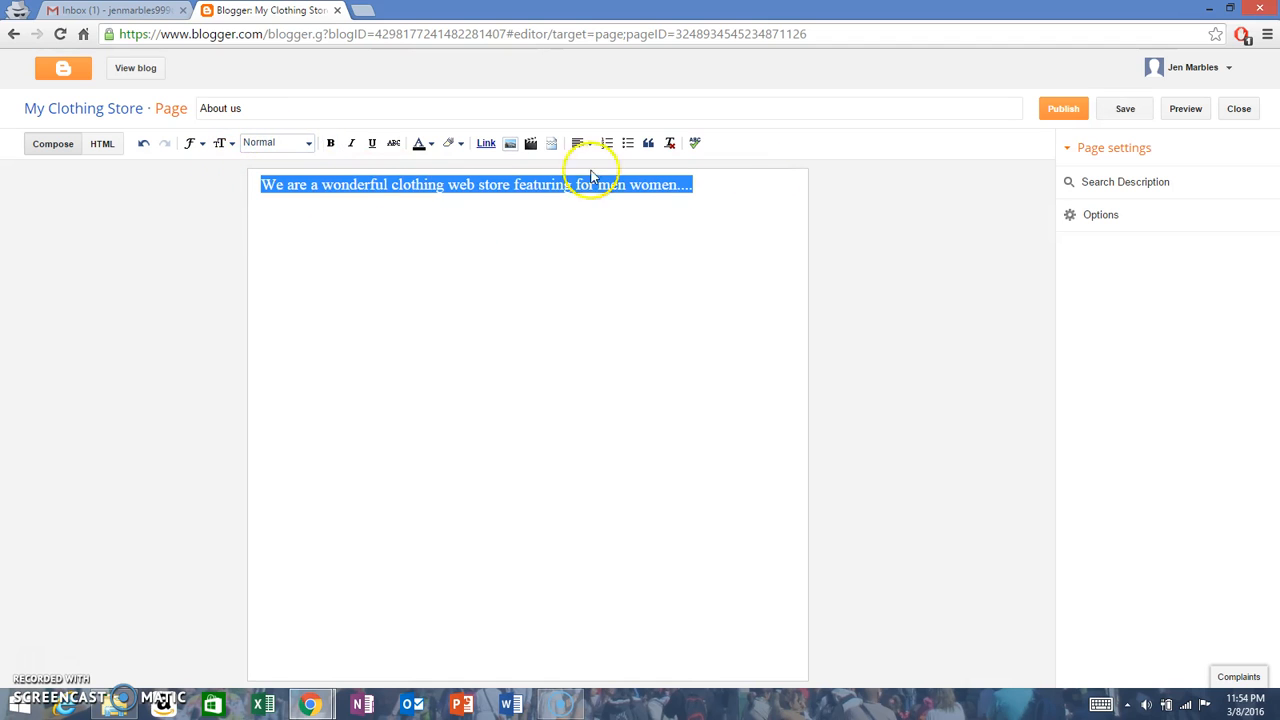
pyautogui.click(189, 143)
pyautogui.click(236, 249)
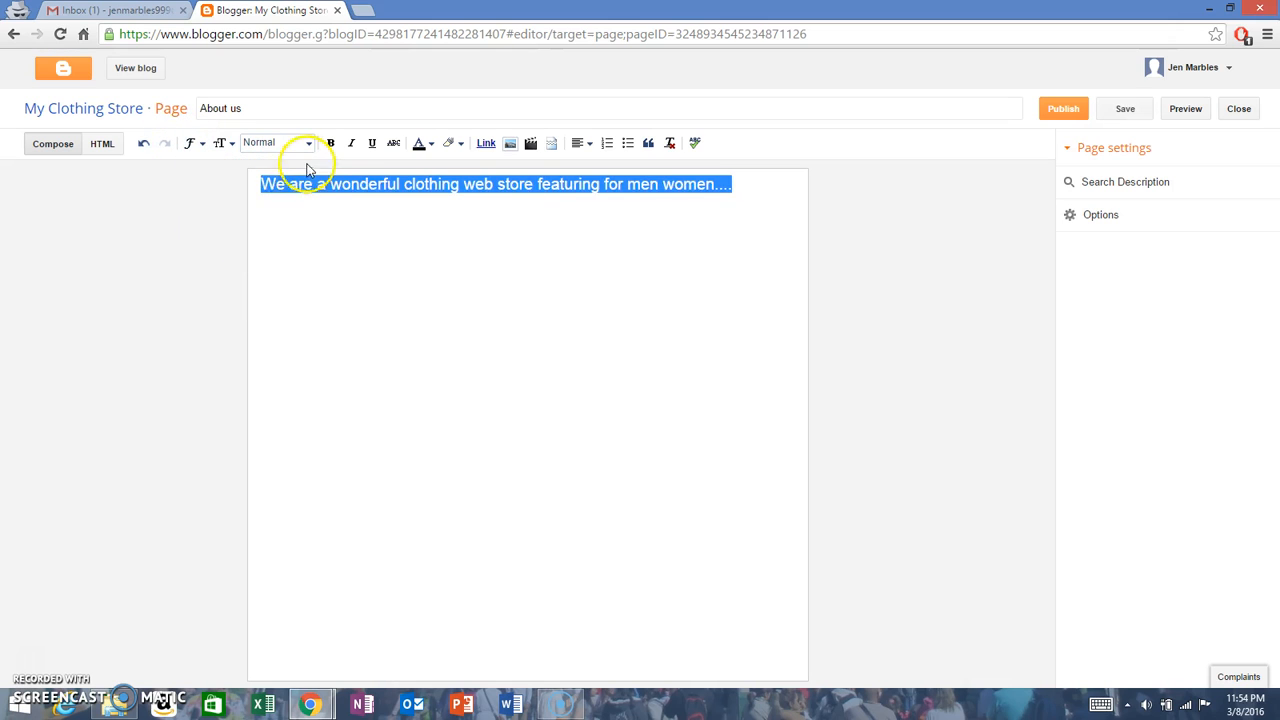
pyautogui.click(349, 185)
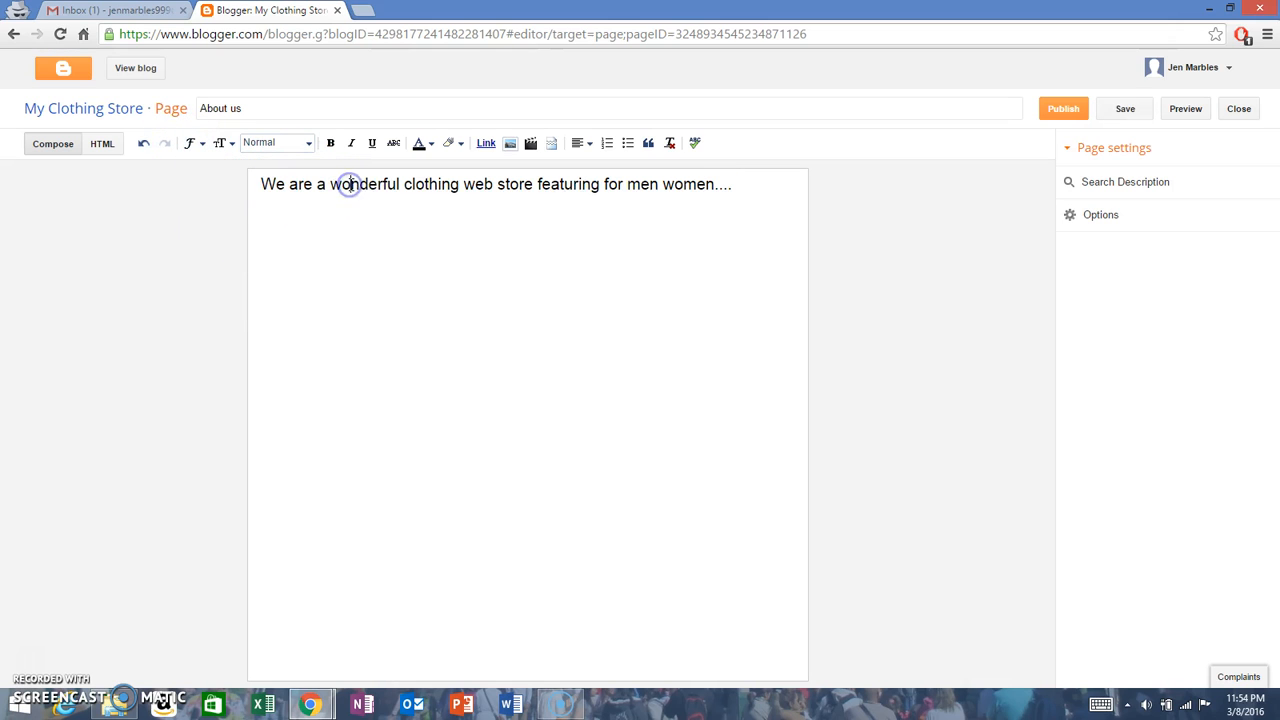
# Step: Set the whole body sentence to the Large text size
pyautogui.moveTo(263, 184); pyautogui.dragTo(600, 189)
pyautogui.click(221, 143)
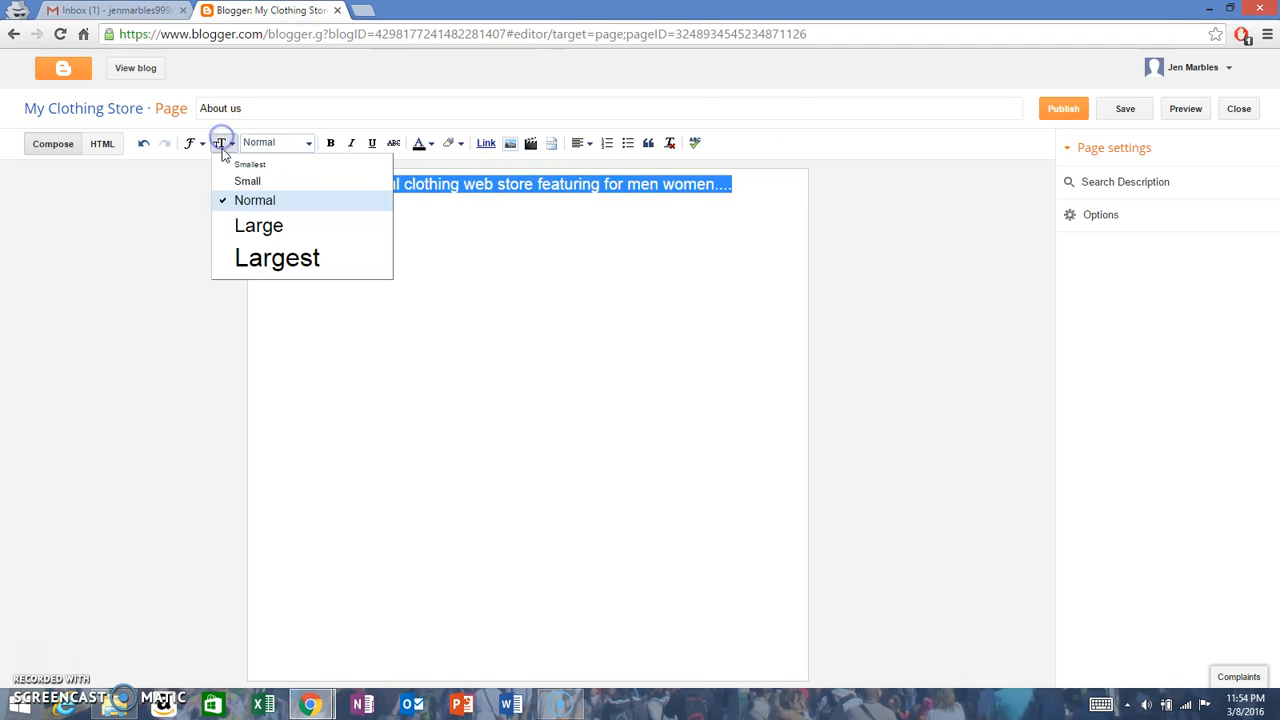
pyautogui.click(282, 225)
pyautogui.click(425, 222)
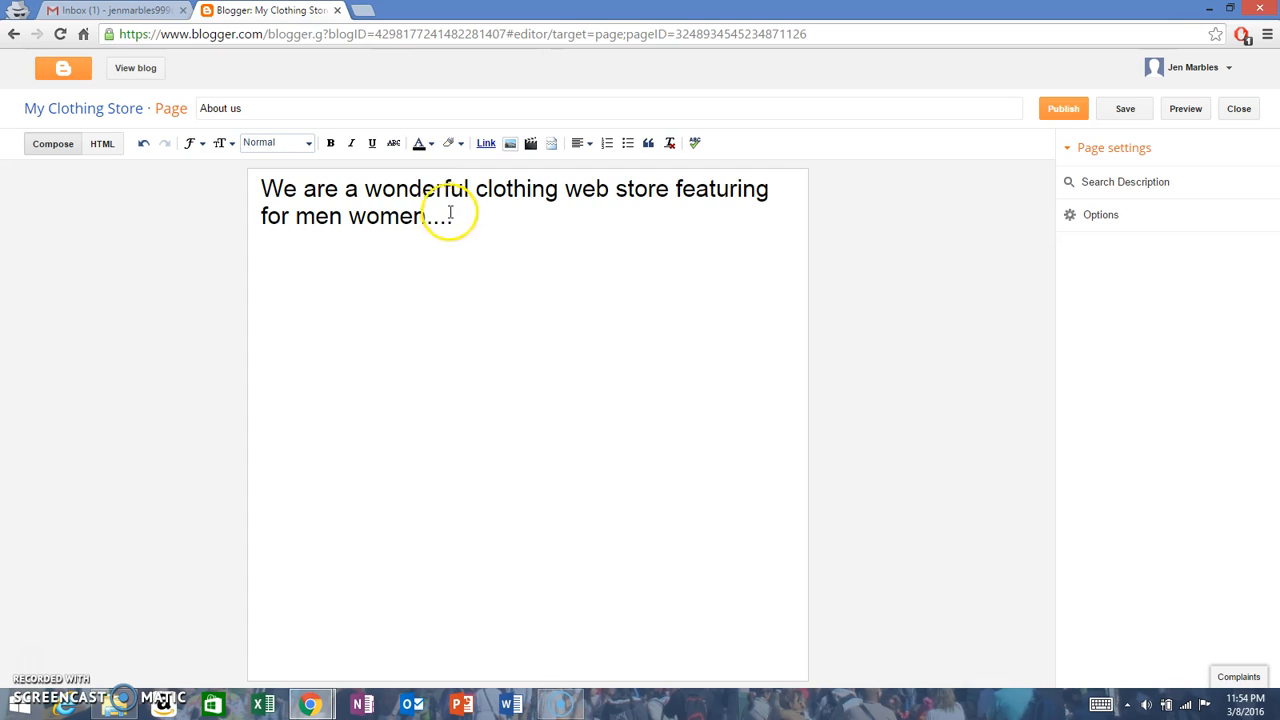
# Step: Apply bold and italic formatting to the whole body sentence
pyautogui.moveTo(450, 217); pyautogui.dragTo(296, 168)
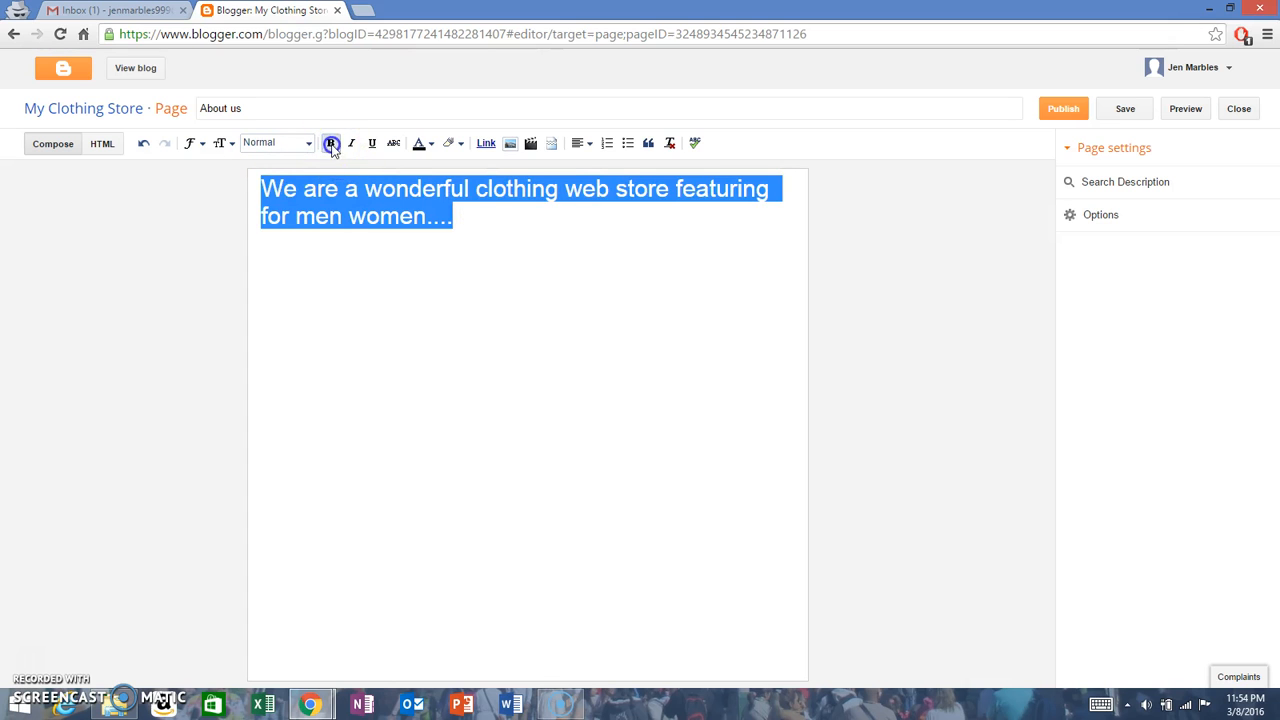
pyautogui.click(330, 143)
pyautogui.click(452, 246)
pyautogui.moveTo(591, 231); pyautogui.dragTo(261, 188)
pyautogui.click(351, 143)
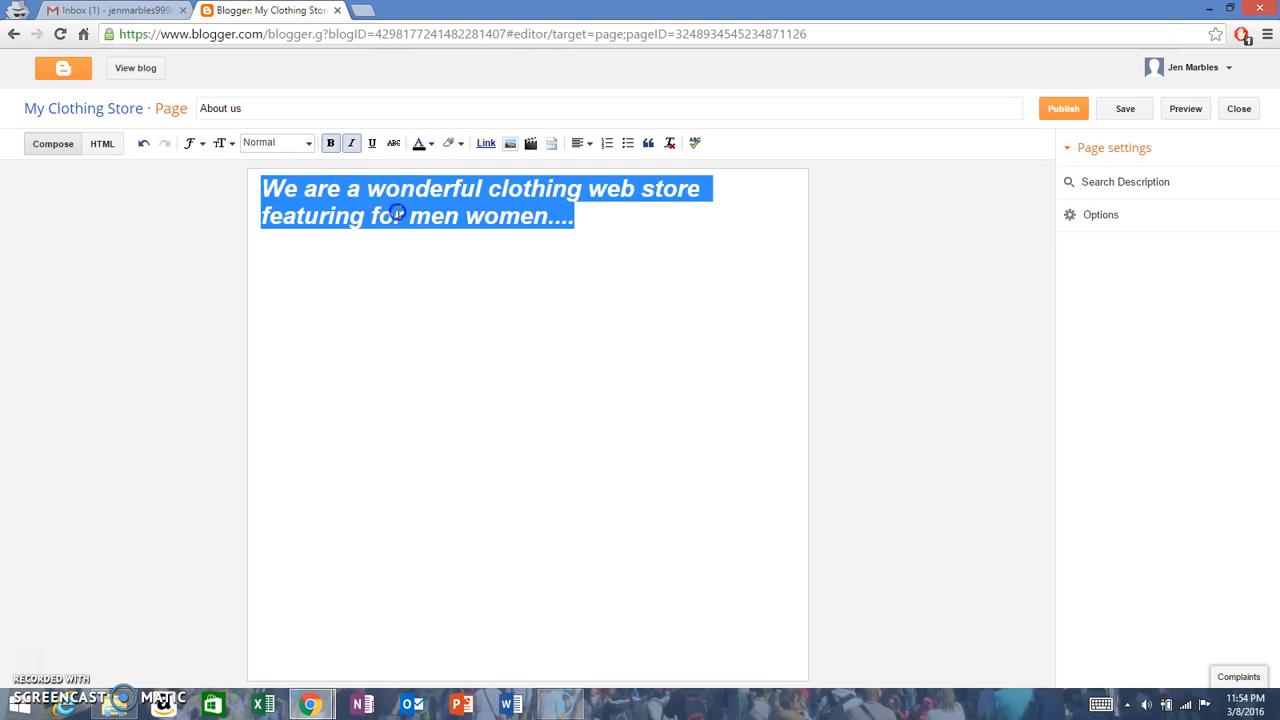
pyautogui.click(397, 213)
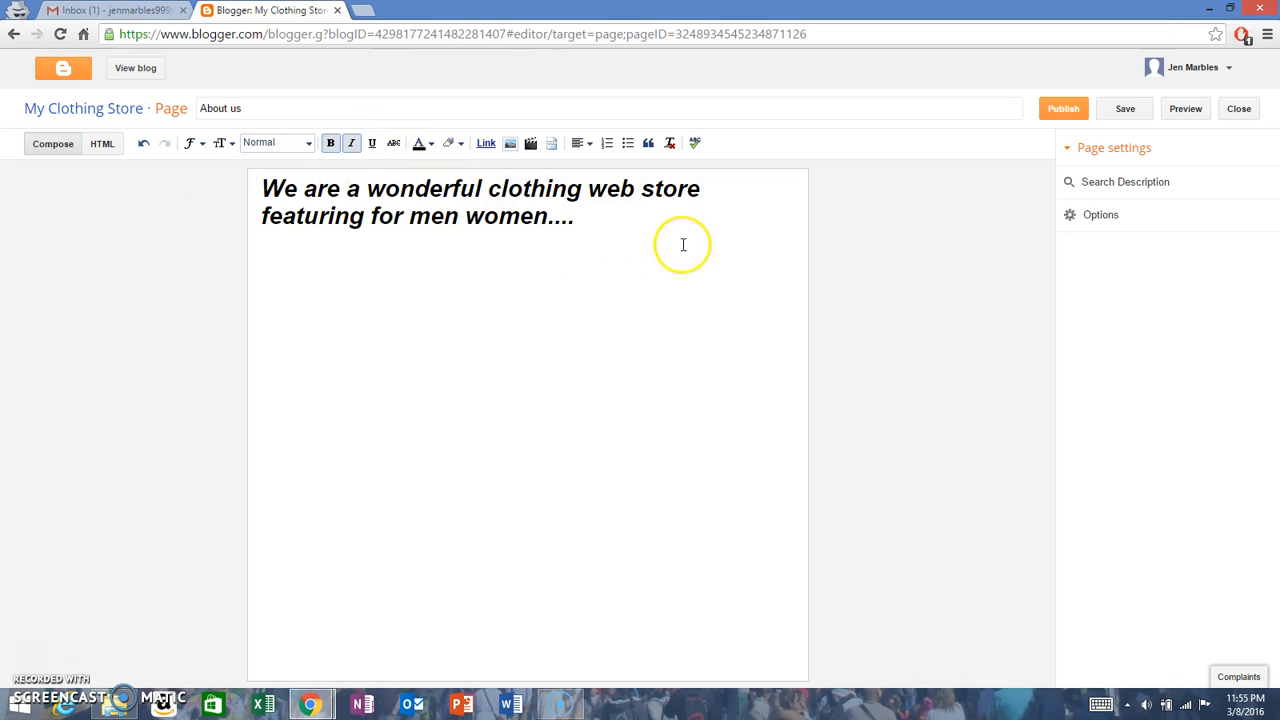
# Step: Try strikethrough formatting on the whole body sentence
pyautogui.moveTo(634, 239); pyautogui.dragTo(226, 177)
pyautogui.click(393, 143)
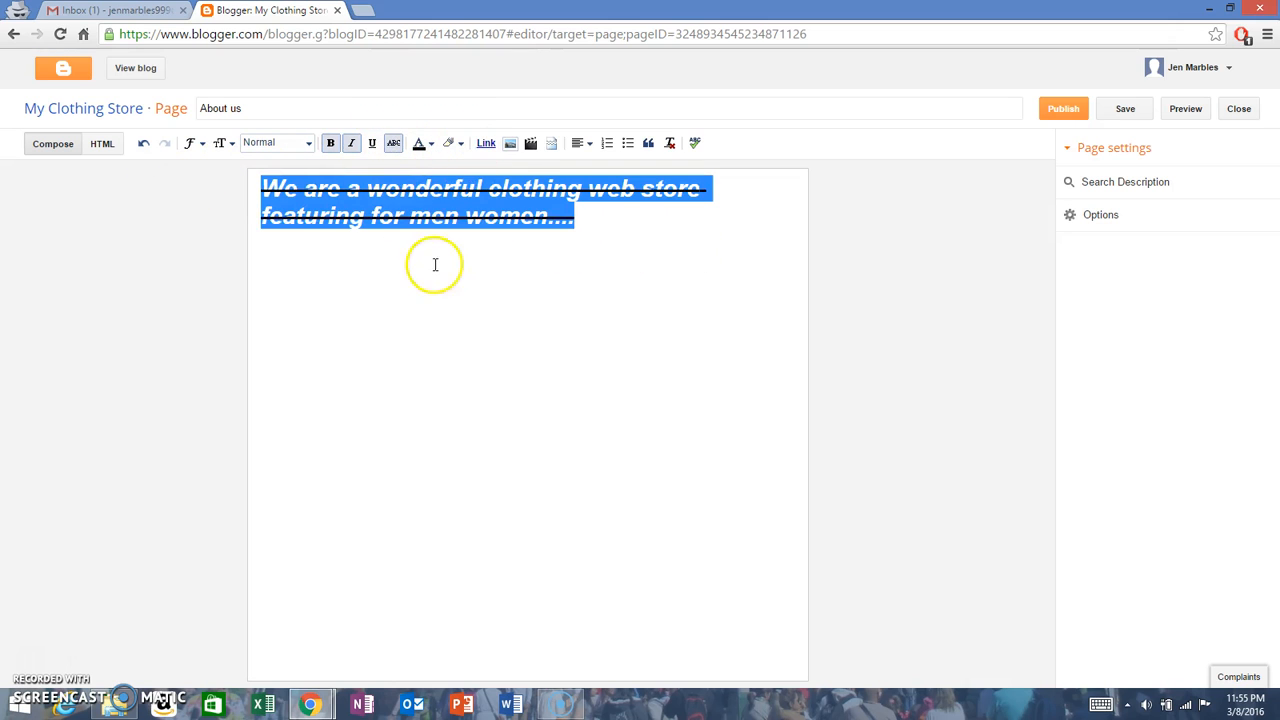
pyautogui.click(434, 263)
# Step: Remove the strikethrough, italic and bold formatting from the whole body sentence
pyautogui.moveTo(591, 220); pyautogui.dragTo(214, 177)
pyautogui.click(393, 143)
pyautogui.click(345, 143)
pyautogui.click(330, 143)
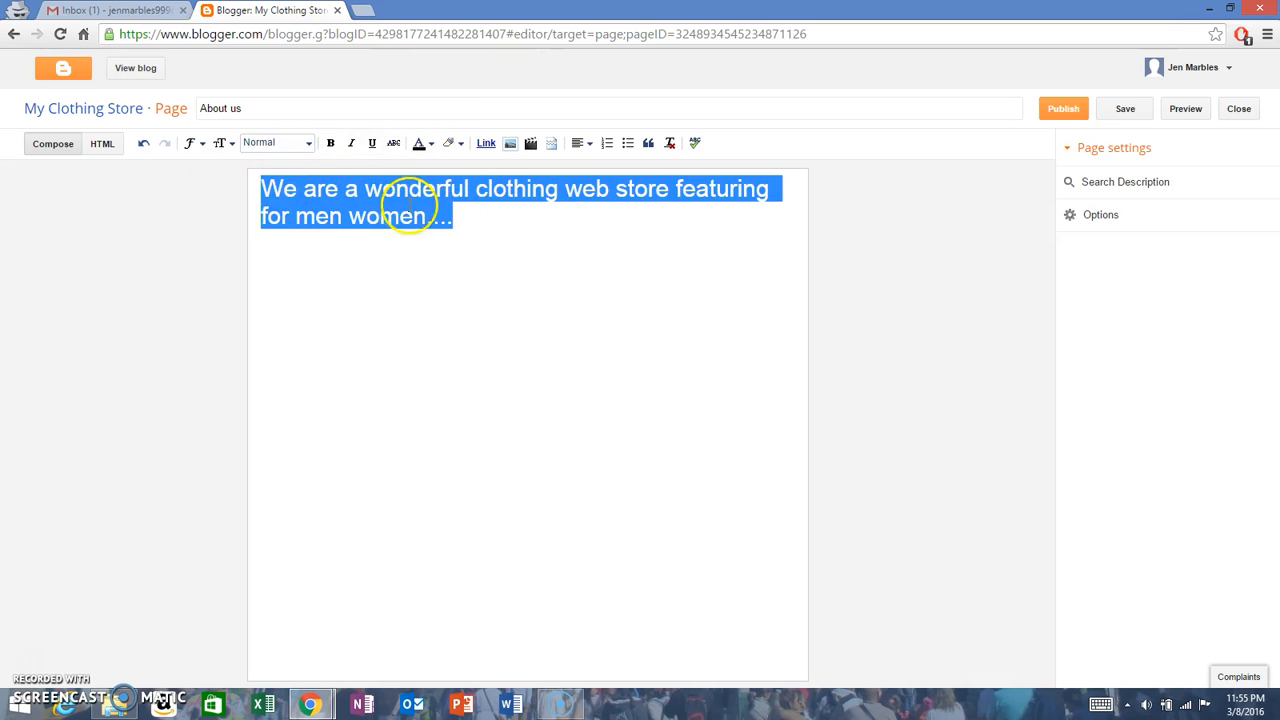
pyautogui.click(458, 216)
# Step: Try a green text color on the whole body sentence
pyautogui.moveTo(486, 214); pyautogui.dragTo(272, 183)
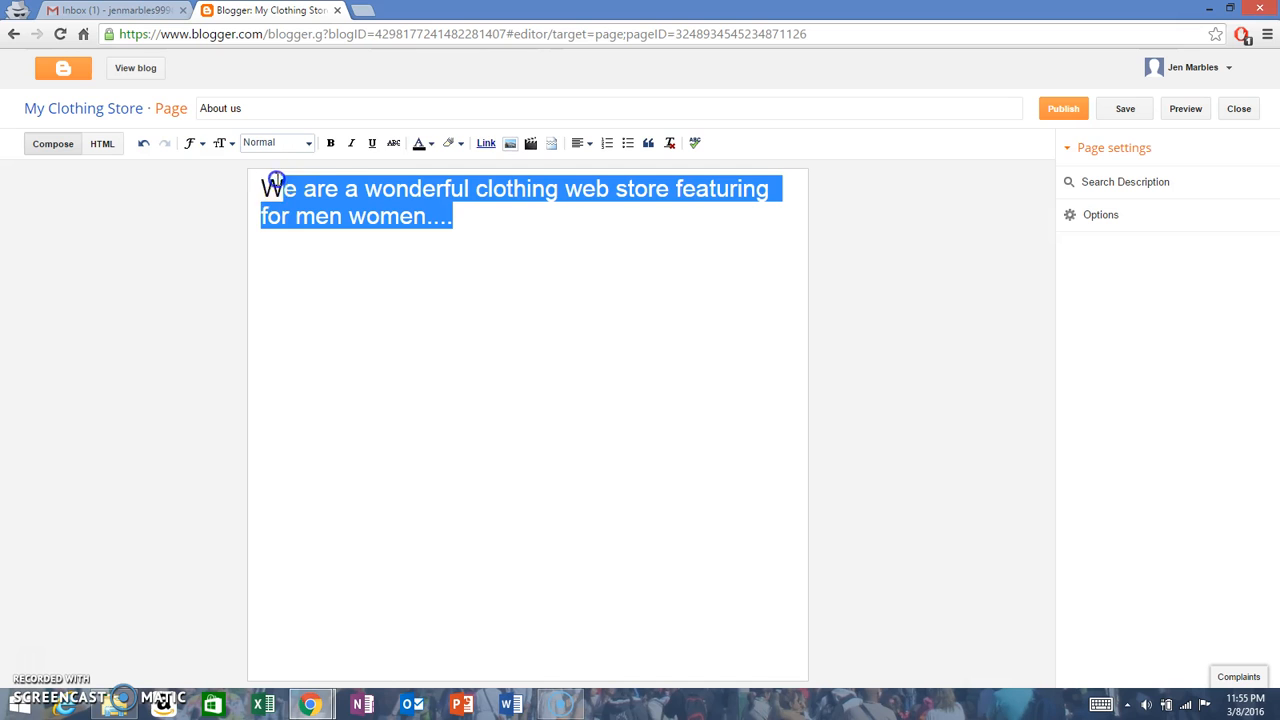
pyautogui.click(420, 143)
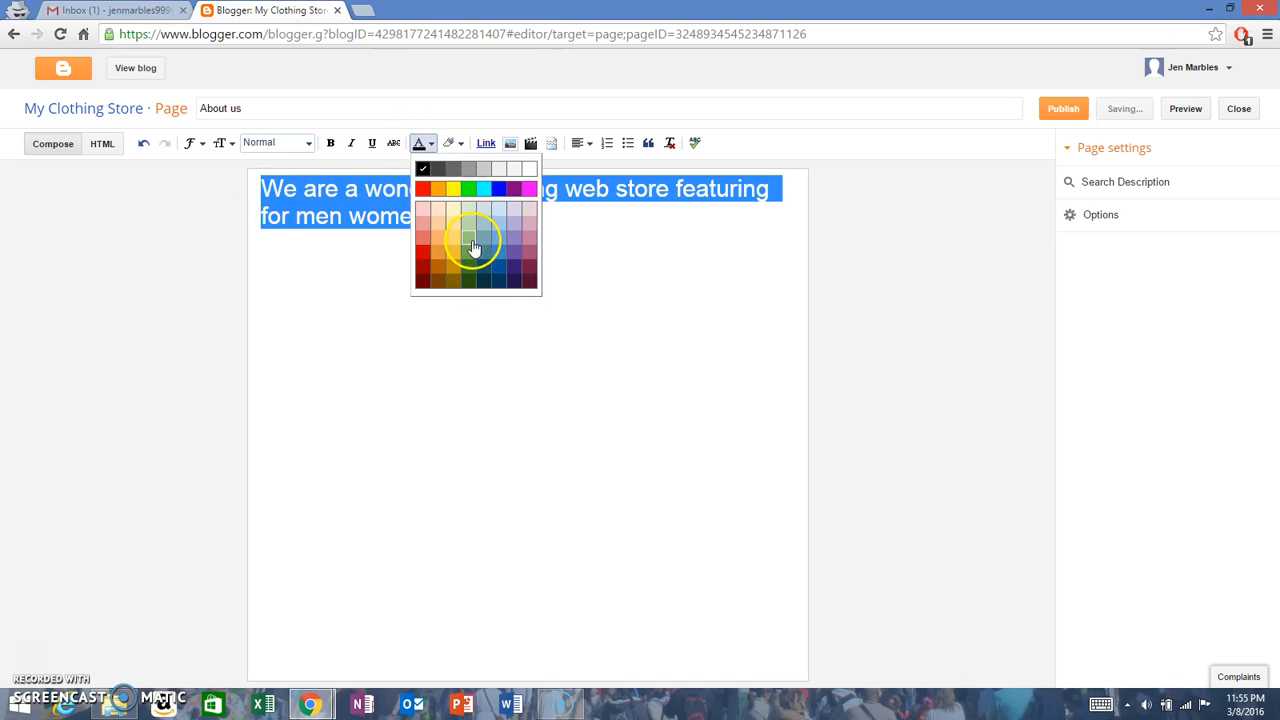
pyautogui.click(472, 255)
pyautogui.click(480, 217)
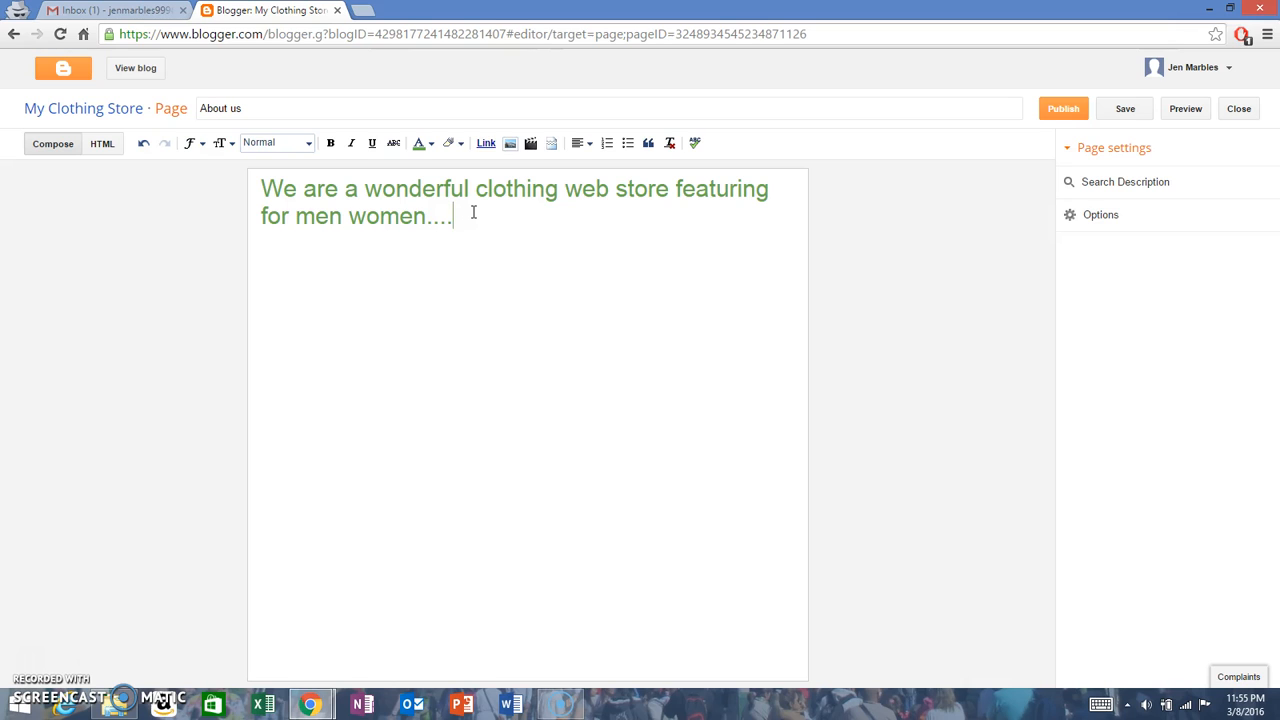
# Step: Return the text color of the whole body sentence to black
pyautogui.moveTo(475, 212); pyautogui.dragTo(273, 188)
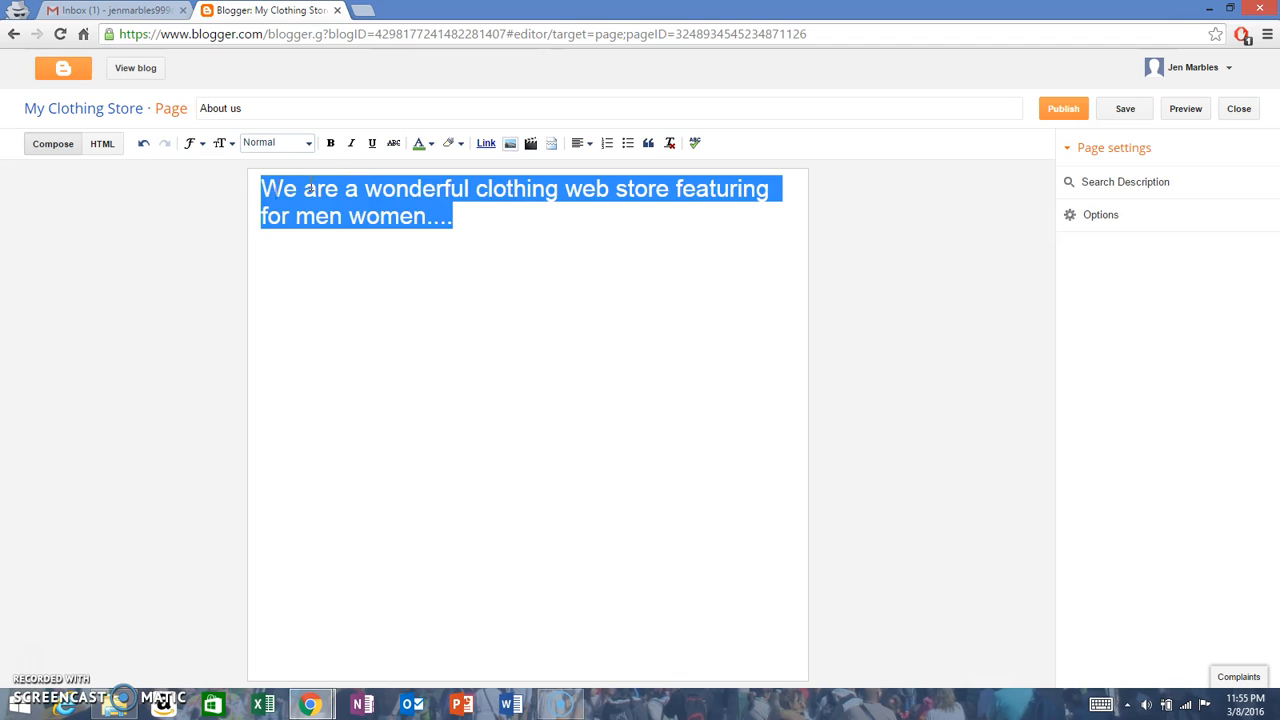
pyautogui.click(422, 143)
pyautogui.click(427, 168)
pyautogui.click(484, 216)
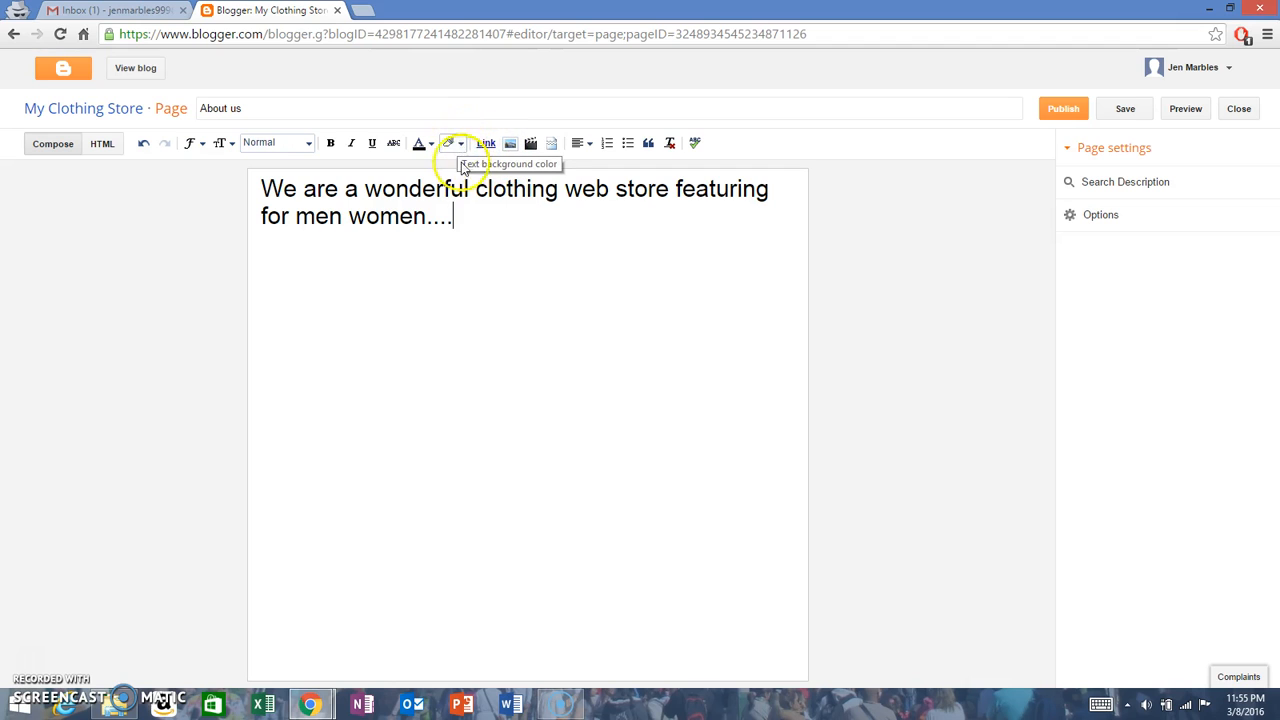
pyautogui.click(456, 147)
pyautogui.click(392, 204)
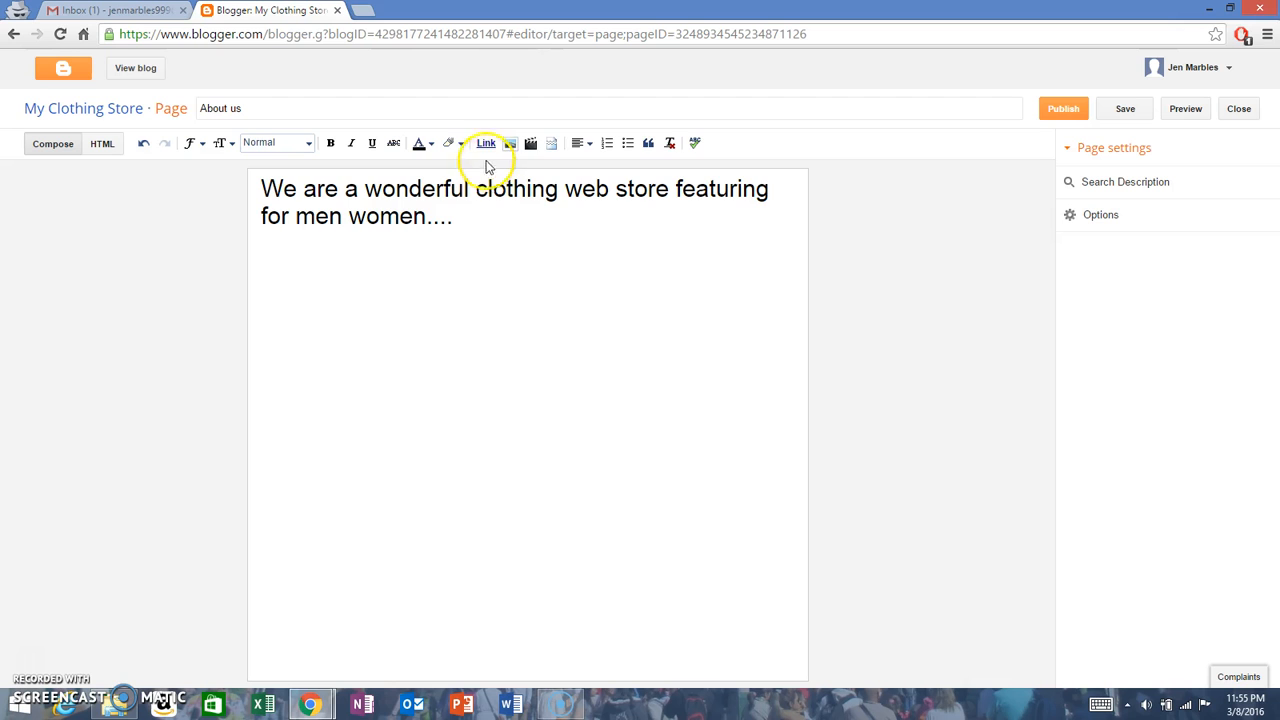
pyautogui.click(487, 143)
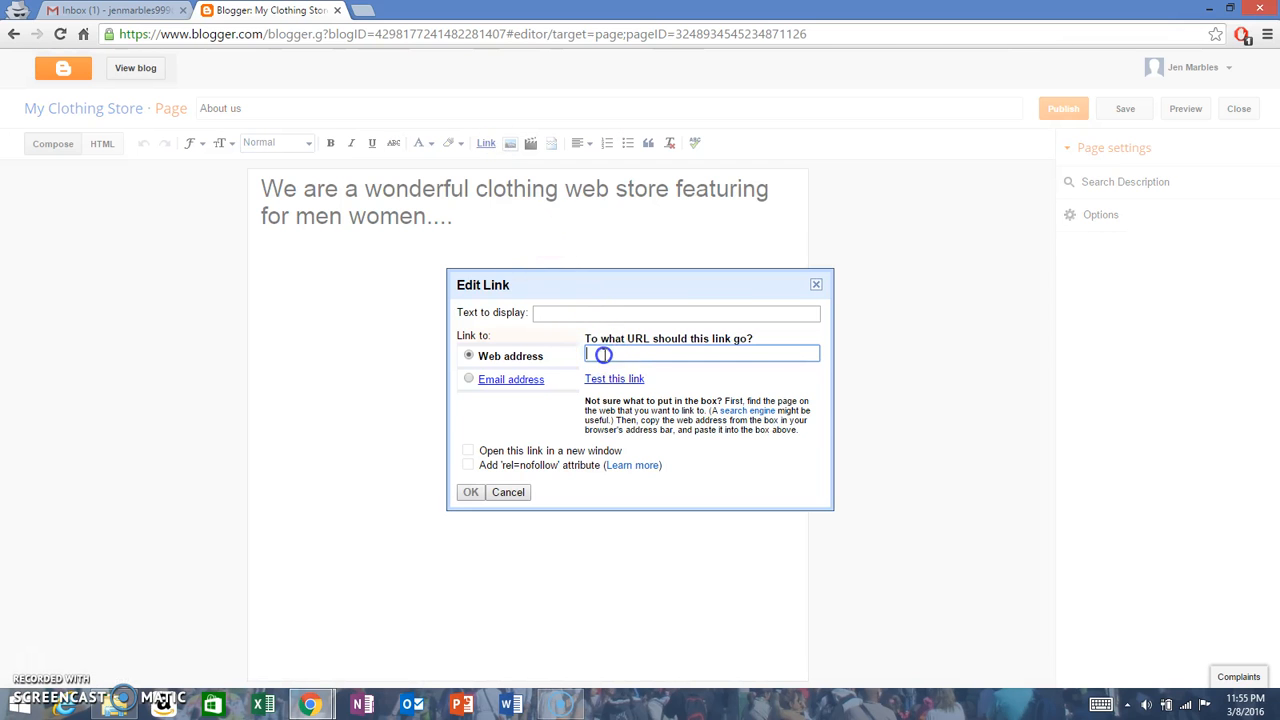
pyautogui.click(816, 285)
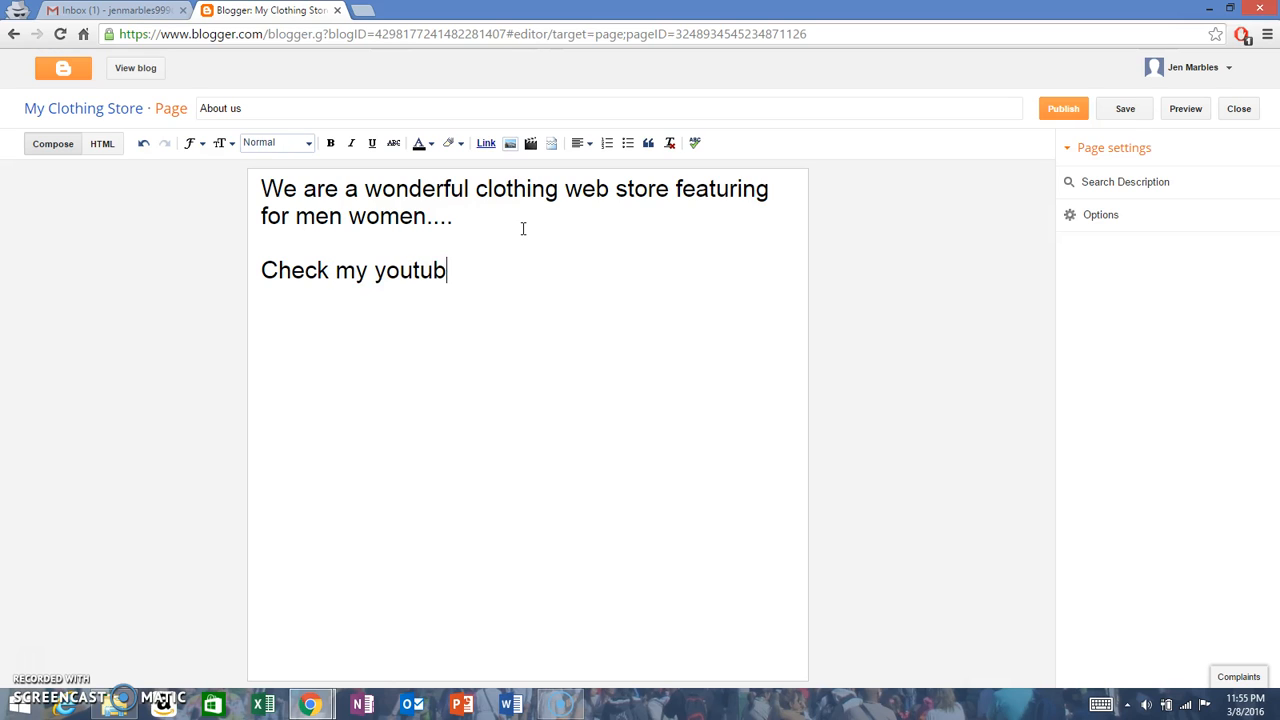
pyautogui.moveTo(459, 270); pyautogui.dragTo(185, 290)
pyautogui.click(486, 147)
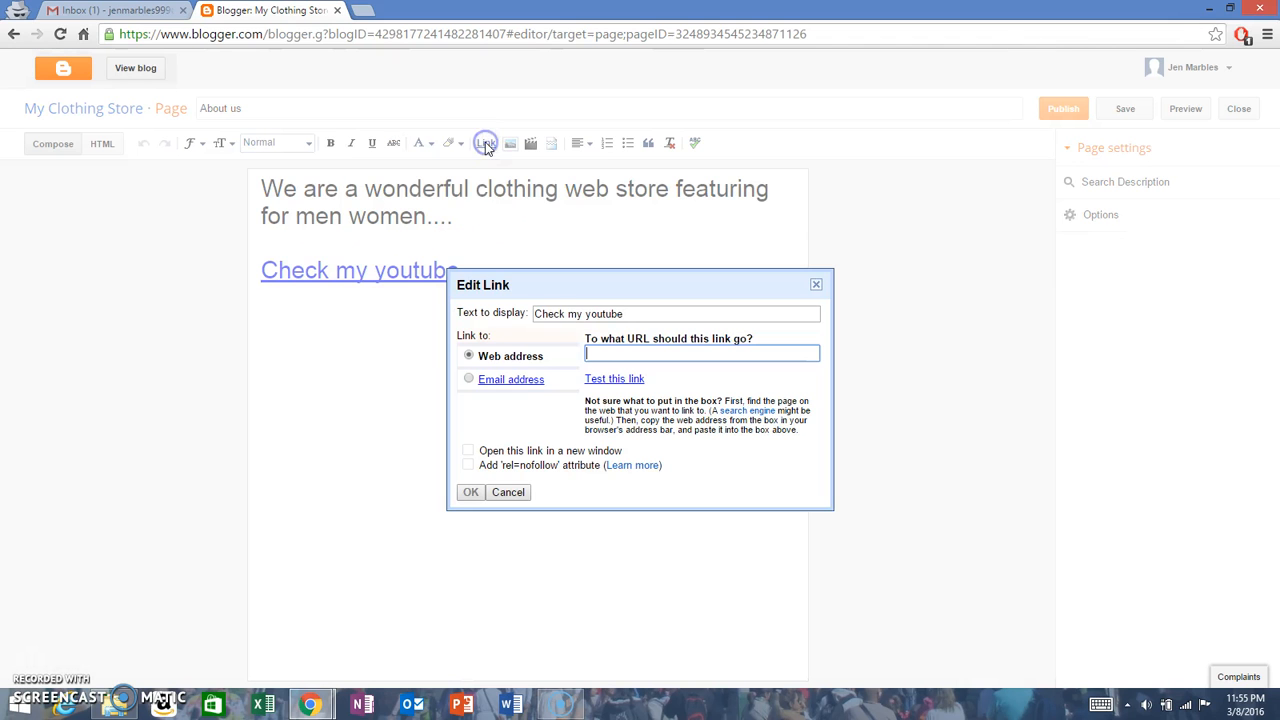
pyautogui.write('www.youtube.com/user/beny4300')
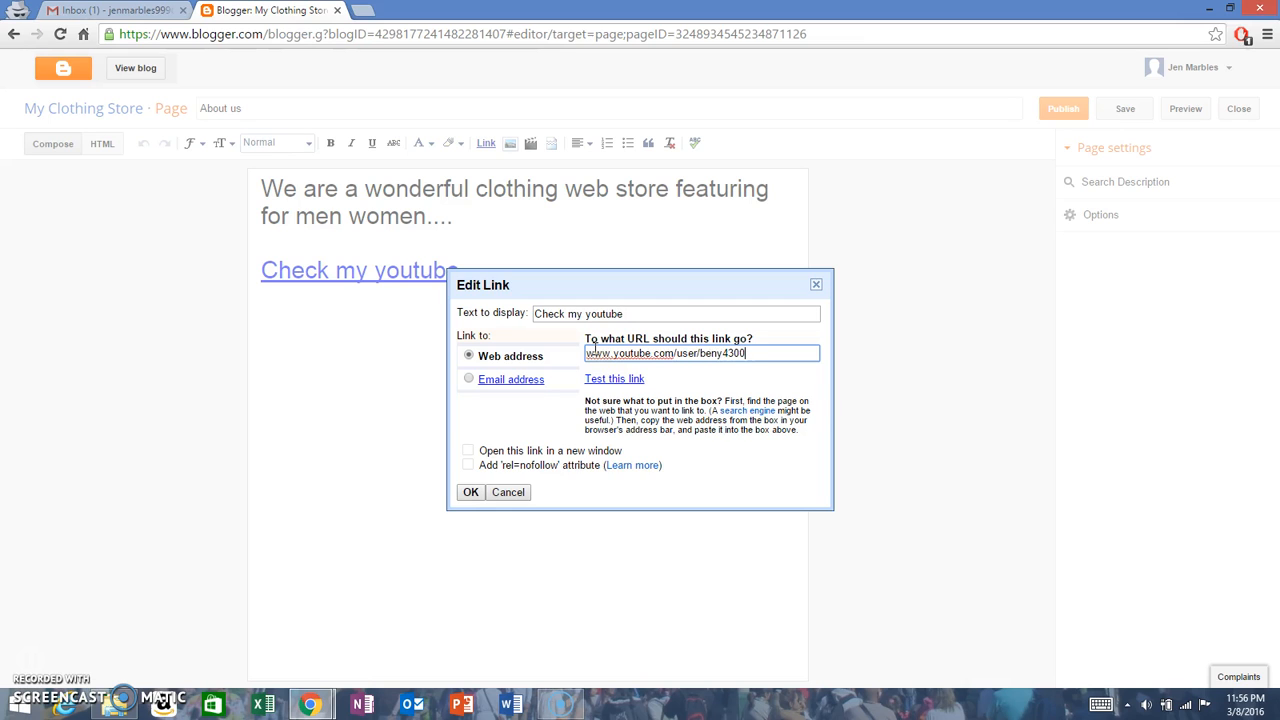
pyautogui.click(468, 452)
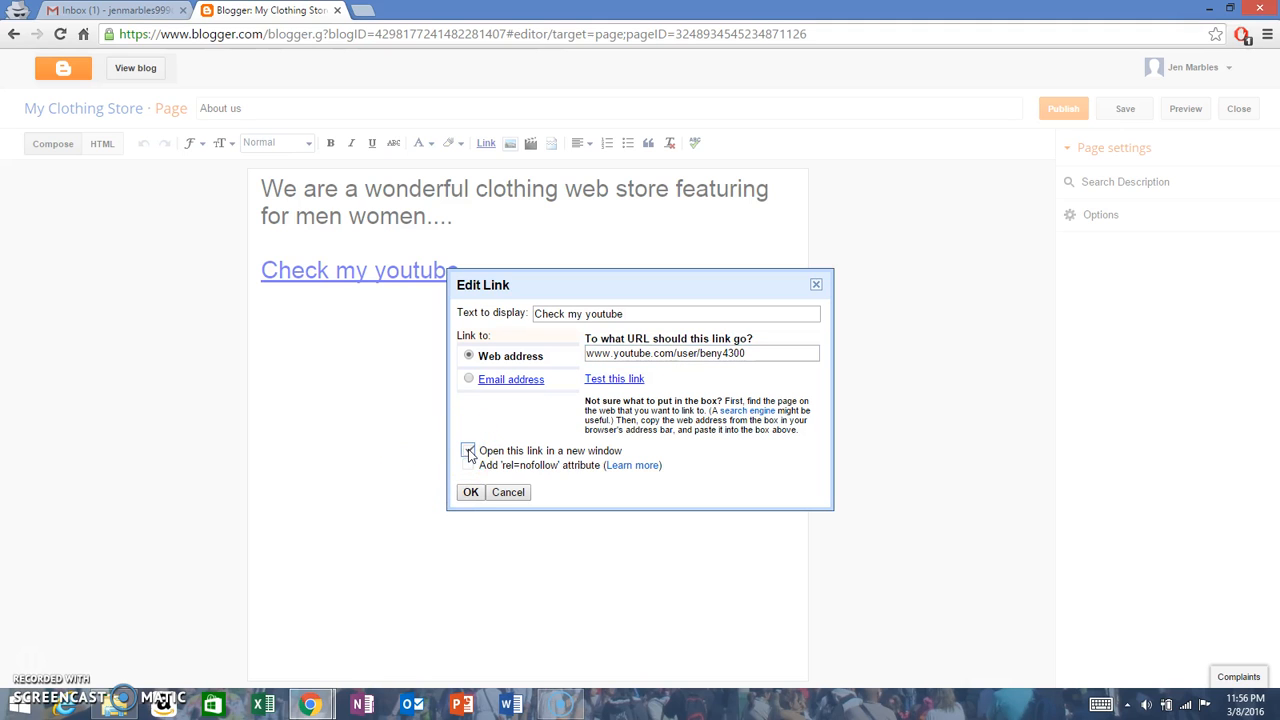
pyautogui.click(468, 492)
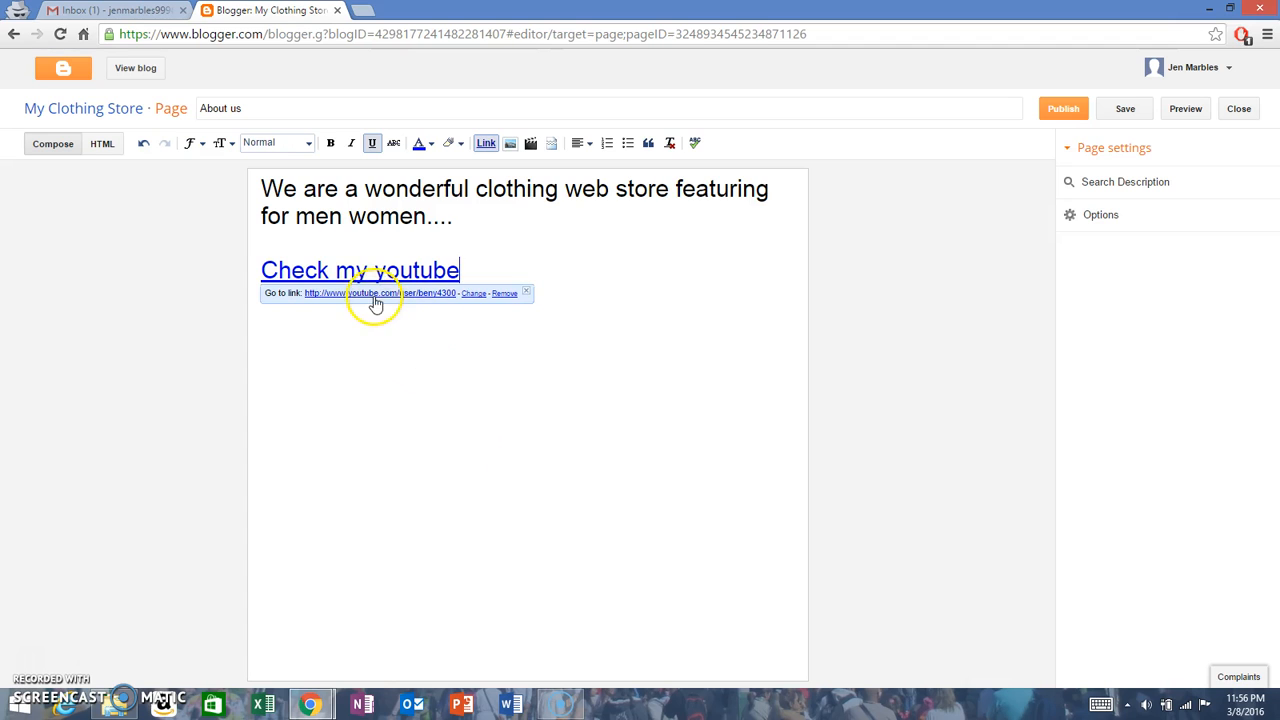
pyautogui.click(633, 242)
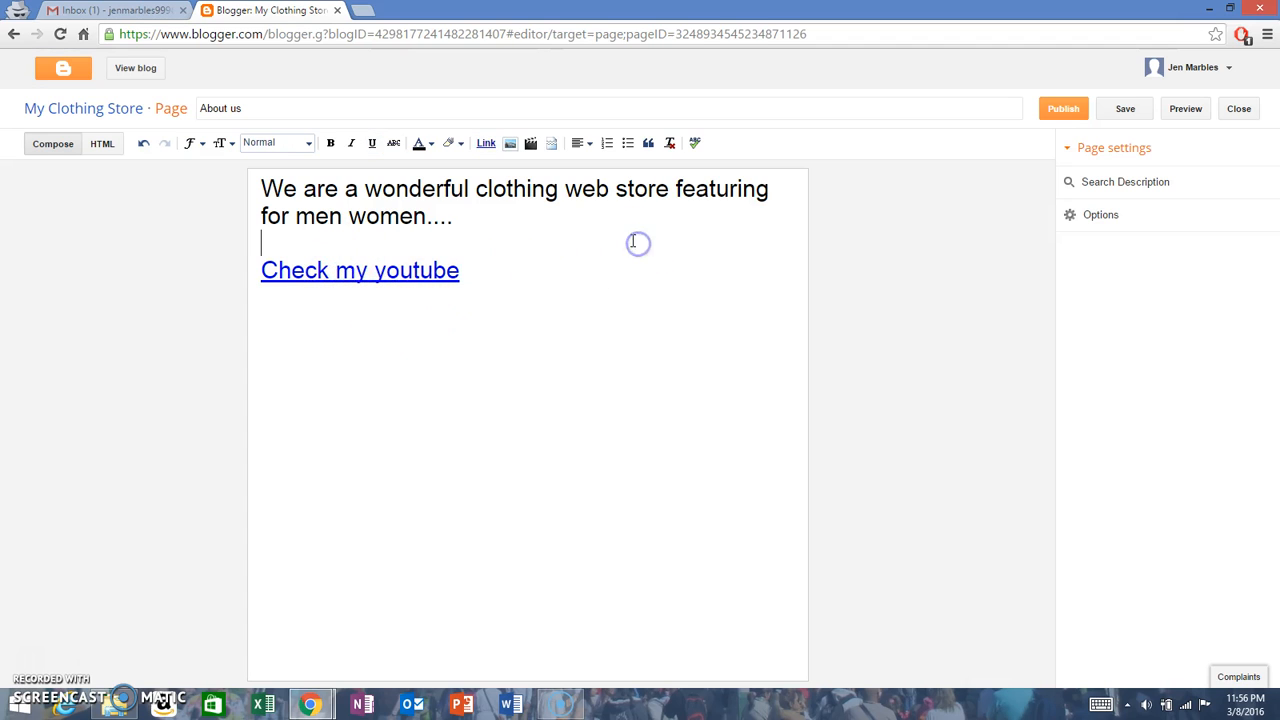
# Step: Look at the page's search description setting, leave it empty, and publish the About us page
pyautogui.click(1108, 191)
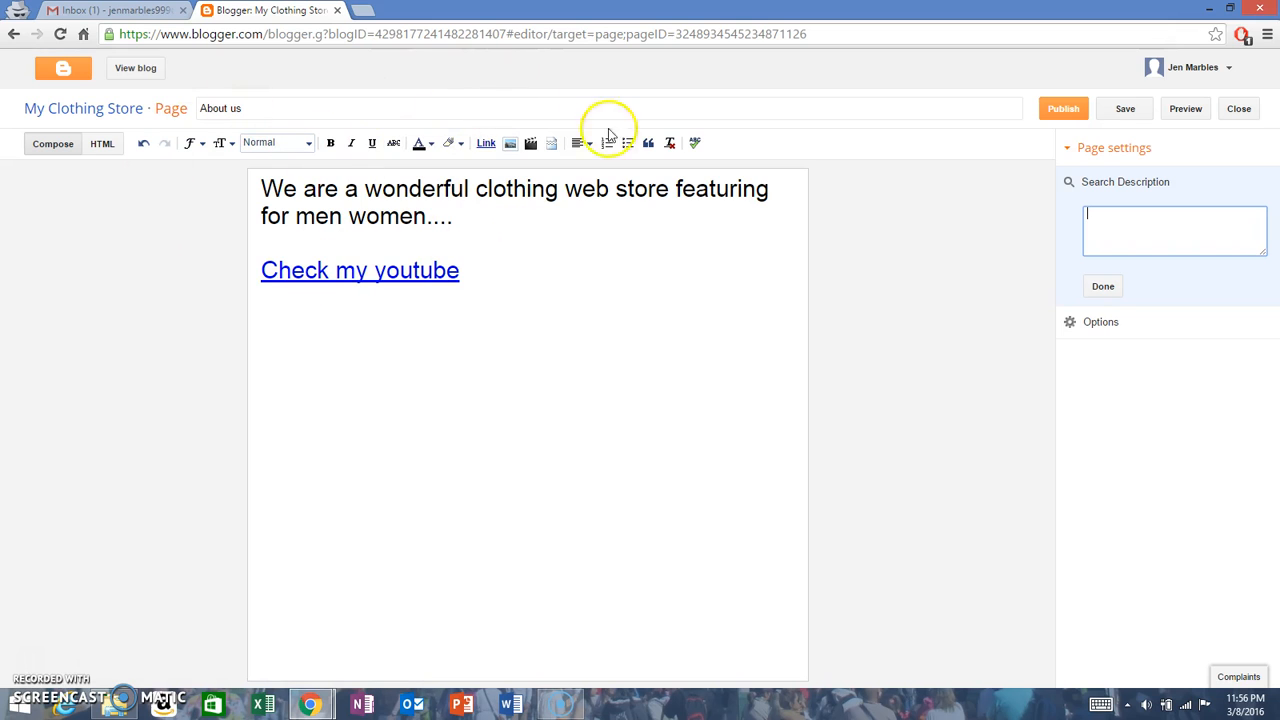
pyautogui.click(1103, 285)
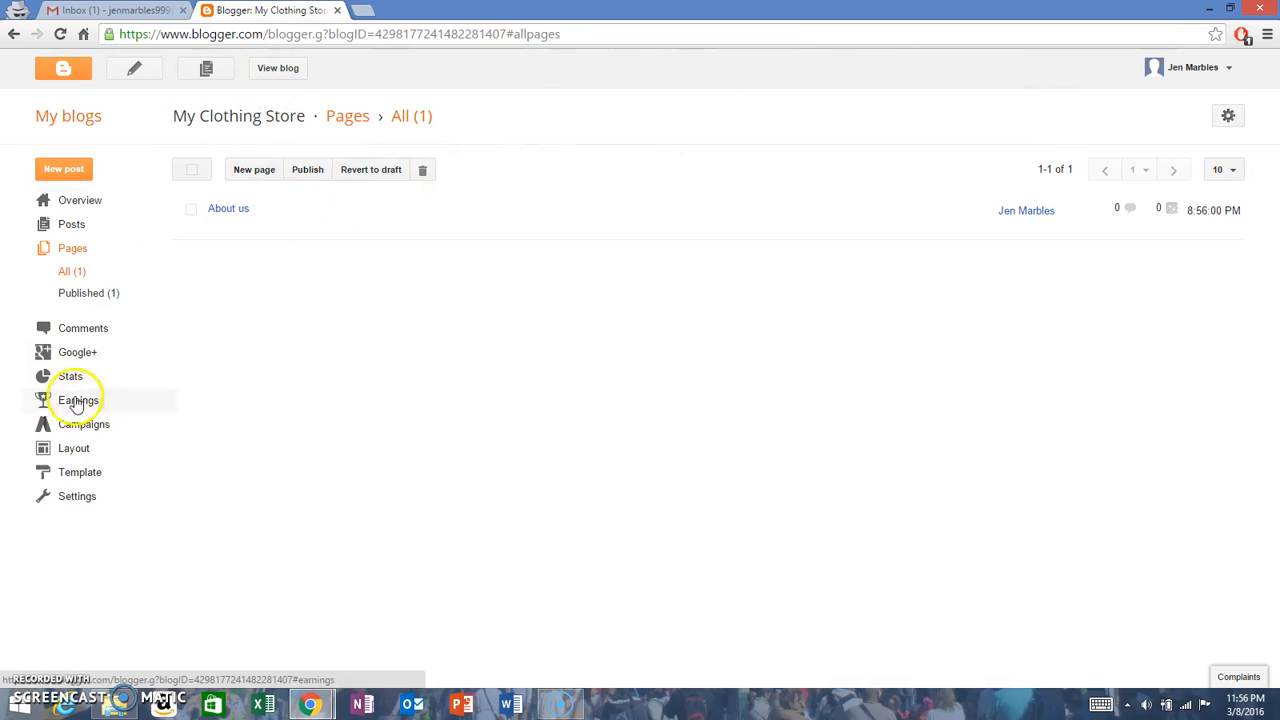
# Step: Include the About us page in the blog layout's Pages gadget and save the page list
pyautogui.click(75, 452)
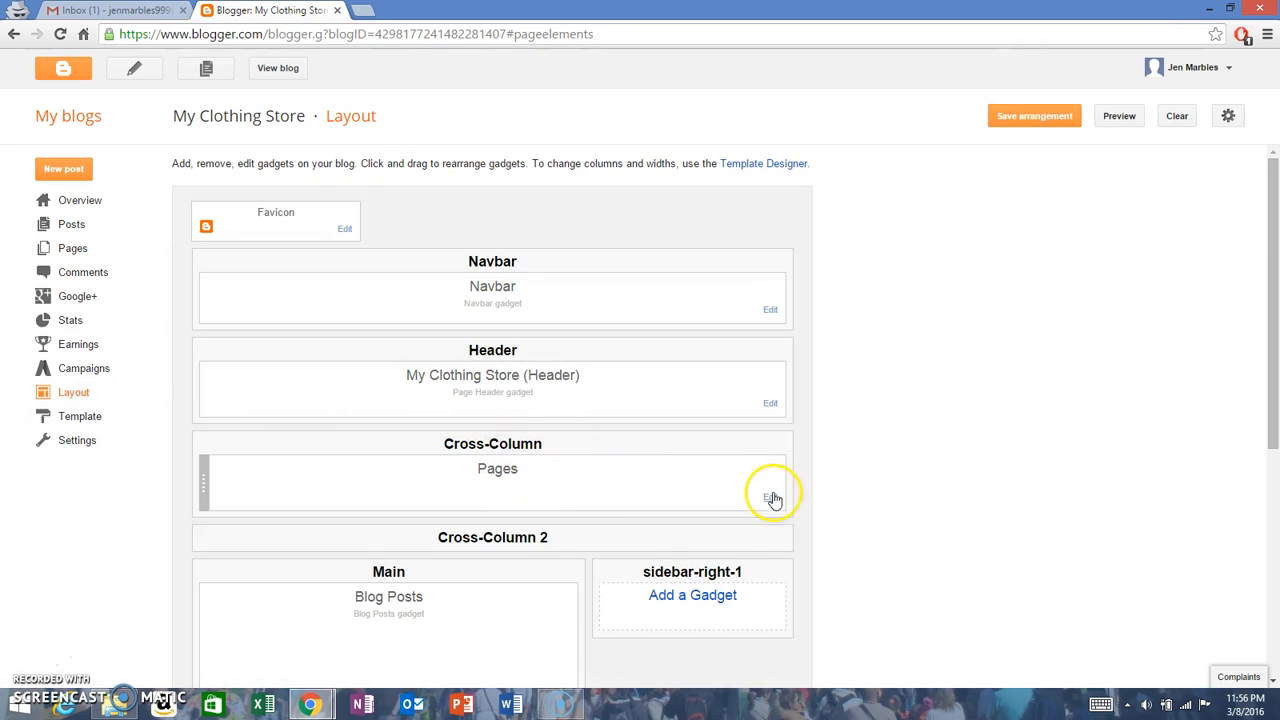
pyautogui.click(770, 497)
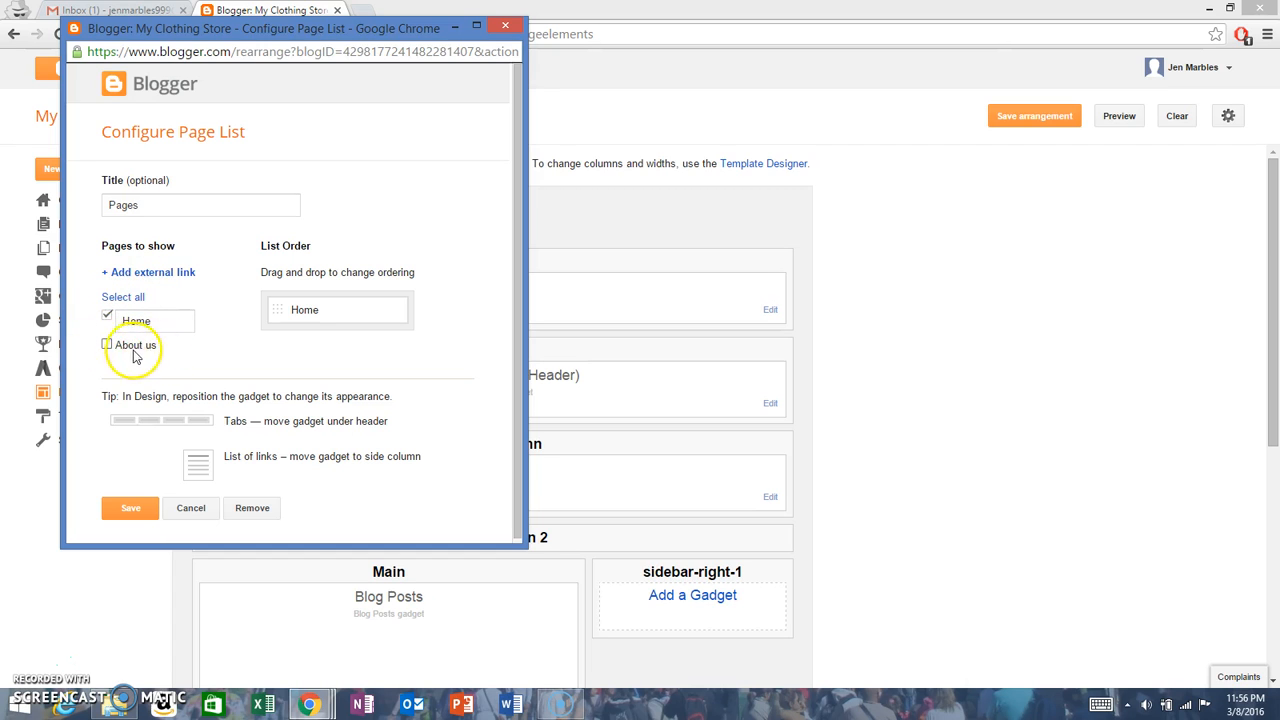
pyautogui.click(117, 349)
pyautogui.scroll(-1, 251, 357)
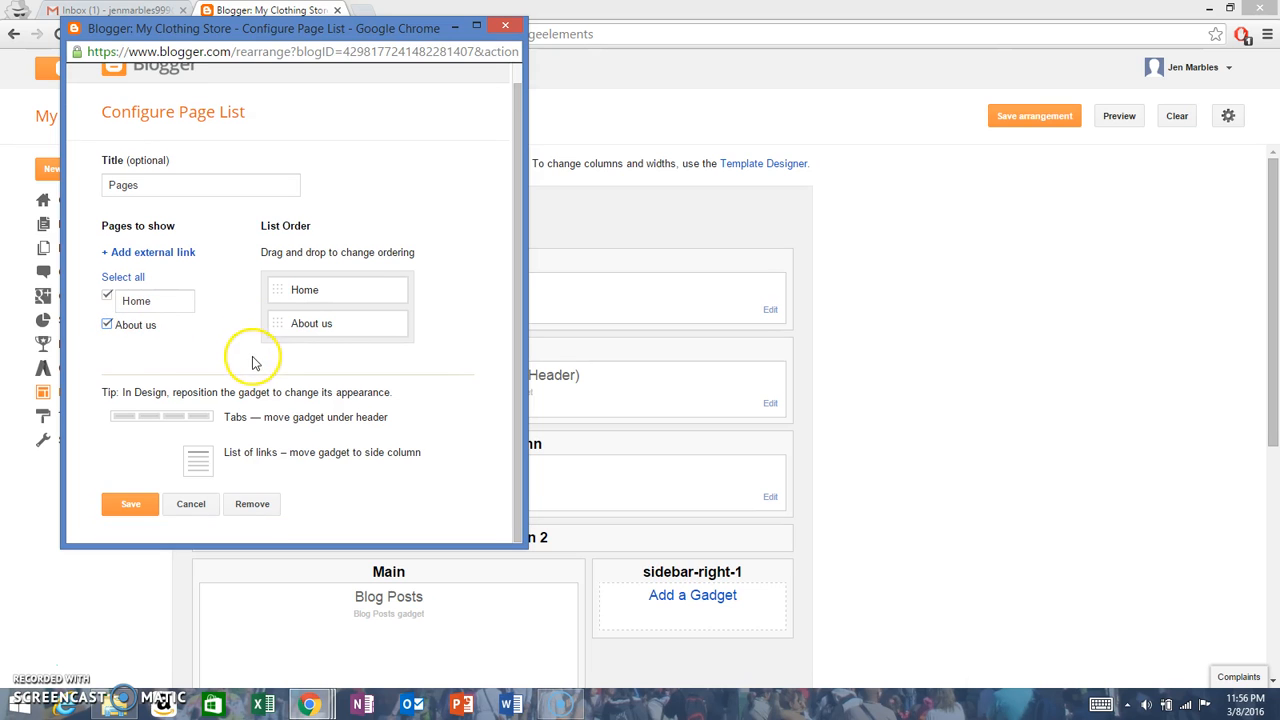
pyautogui.click(136, 503)
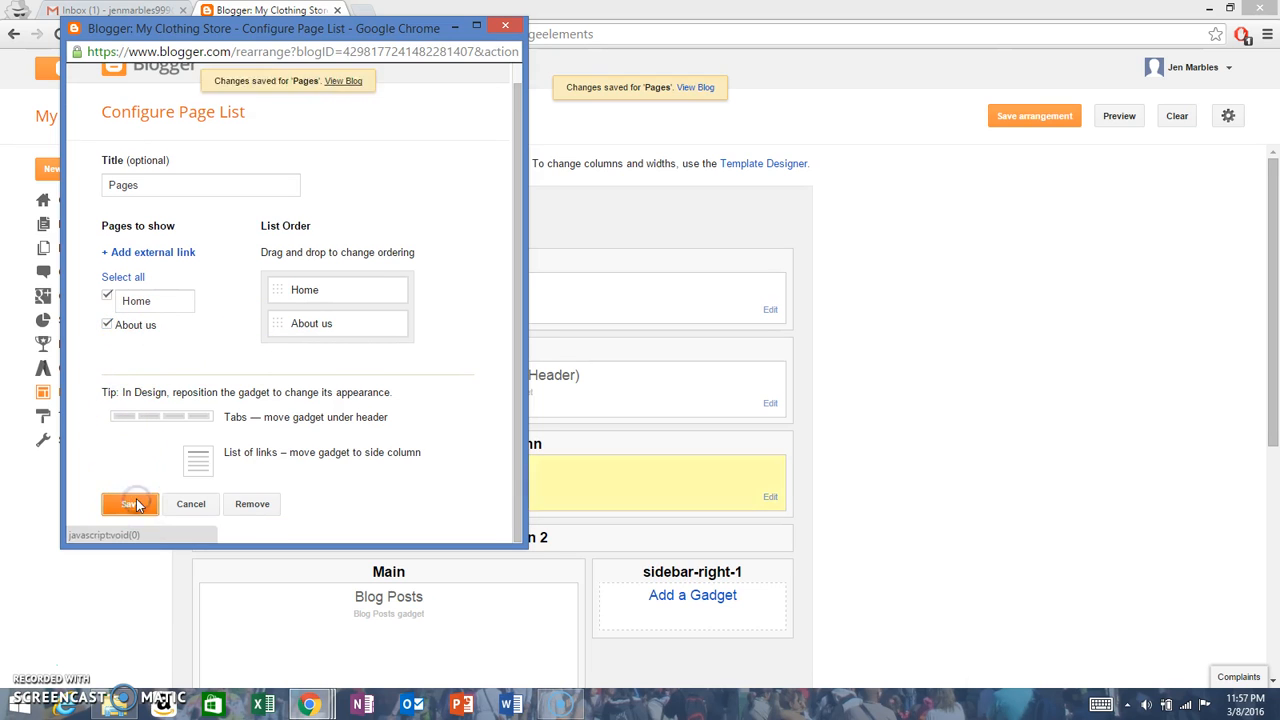
# Step: Check the About us page's heading and text on the live blog and test its "Check my youtube" link
pyautogui.click(270, 68)
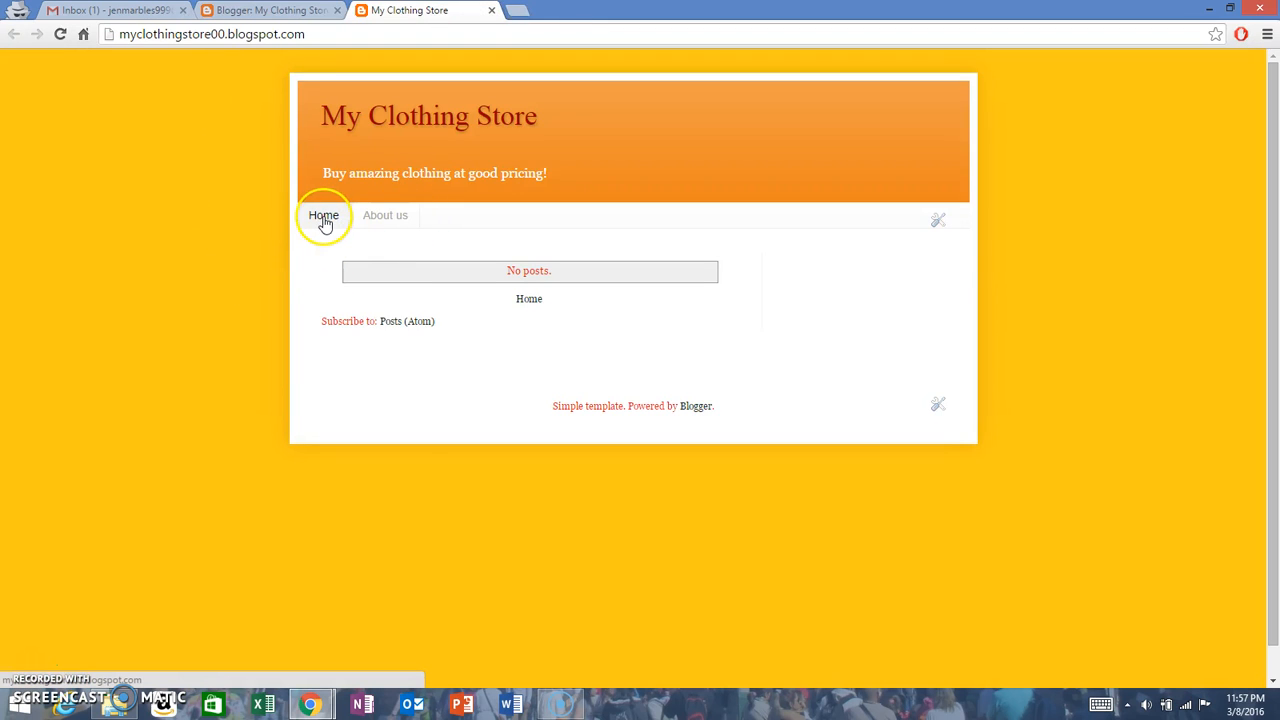
pyautogui.click(379, 219)
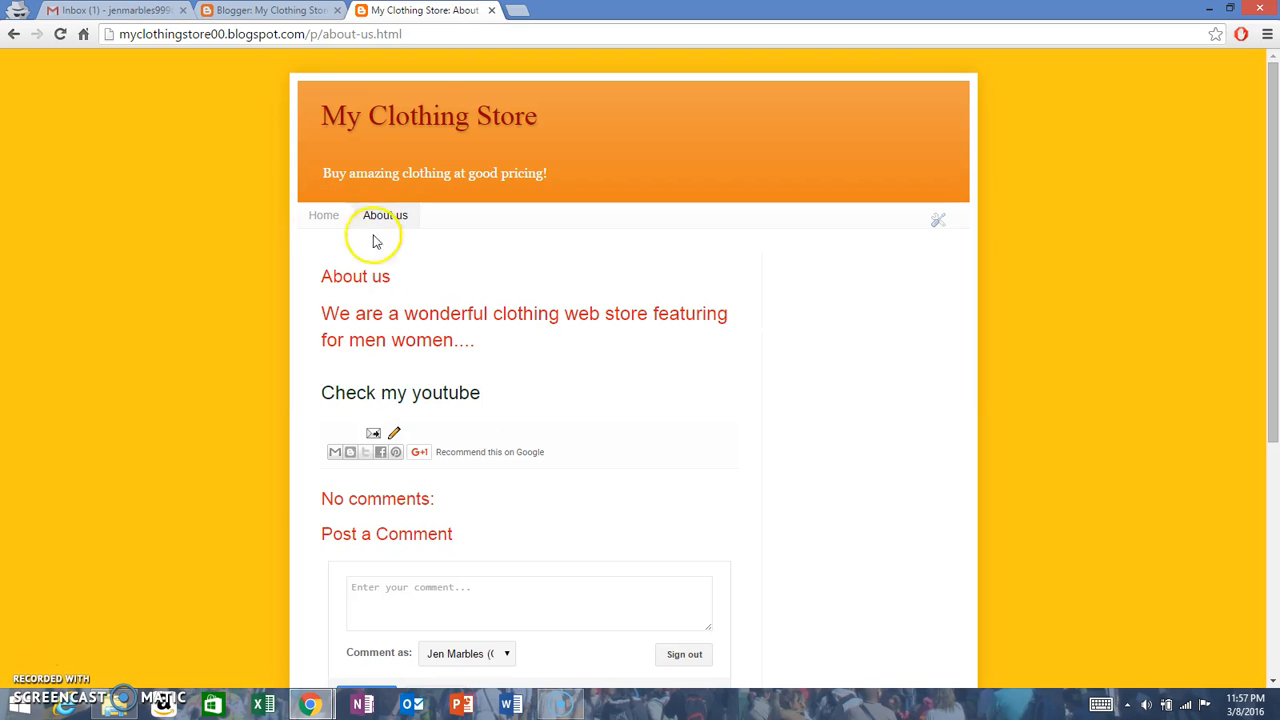
pyautogui.moveTo(318, 284); pyautogui.dragTo(417, 285)
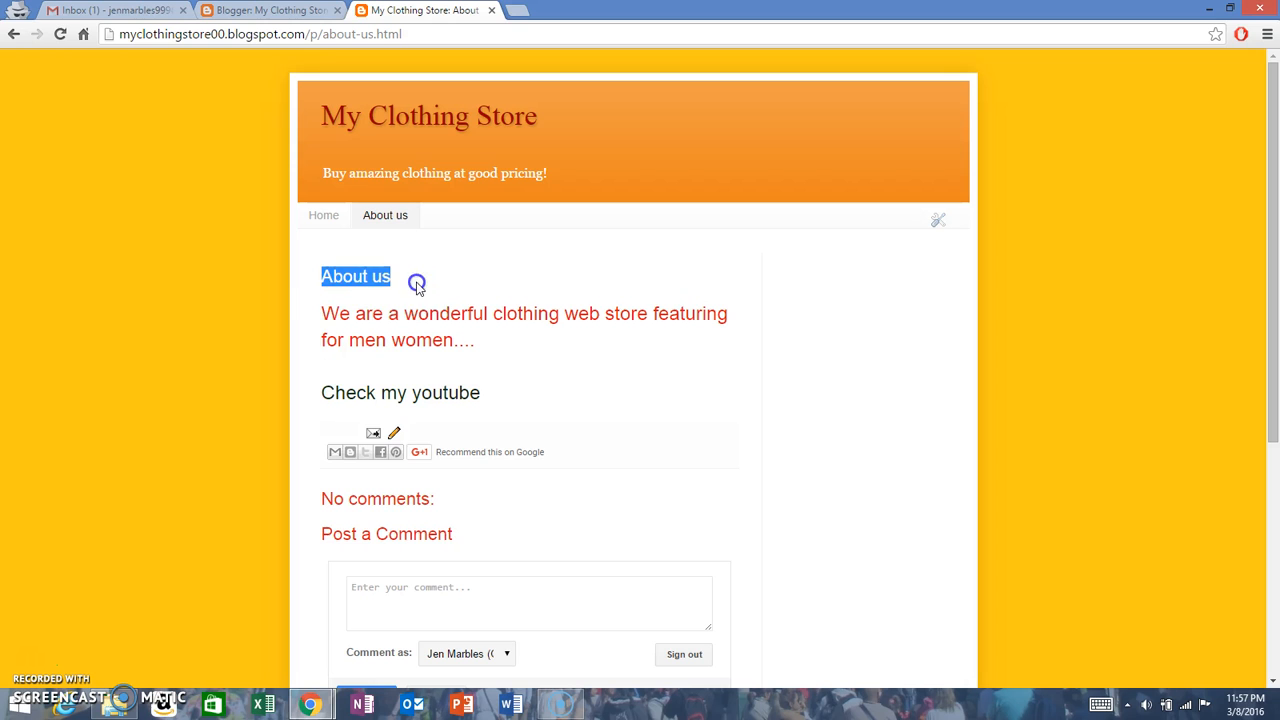
pyautogui.moveTo(331, 308); pyautogui.dragTo(303, 323)
pyautogui.click(483, 329)
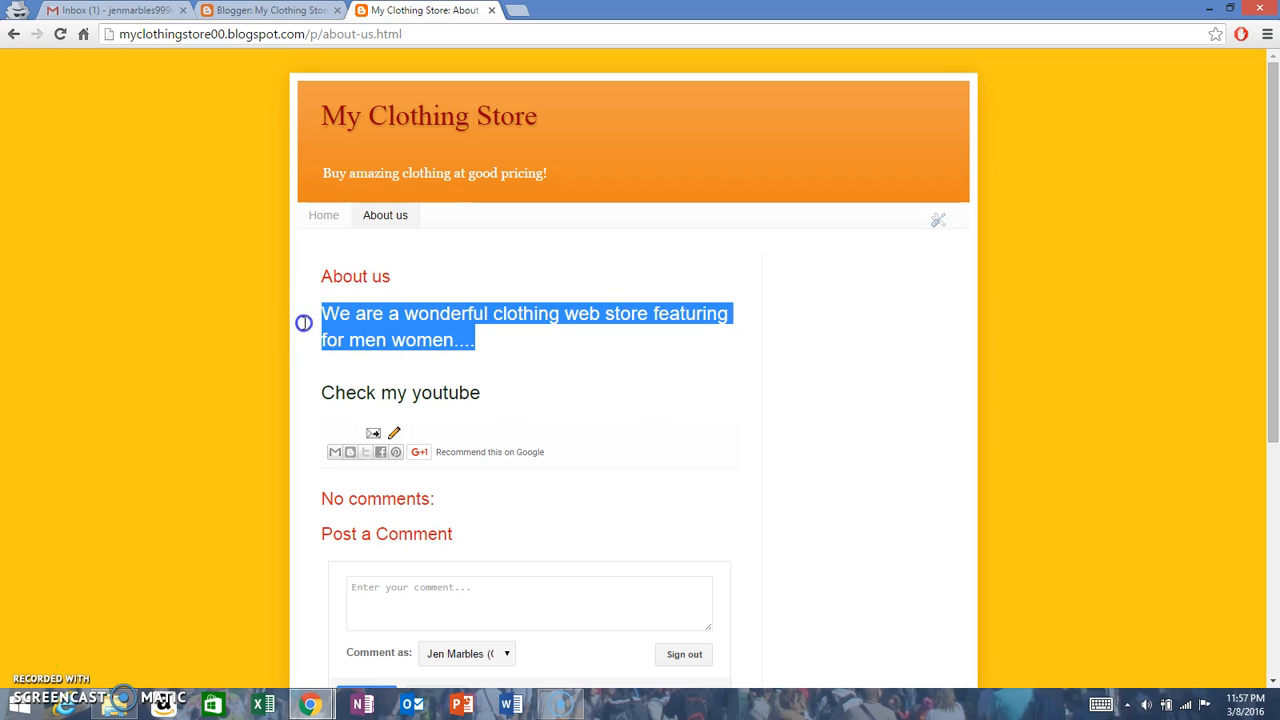
pyautogui.click(303, 317)
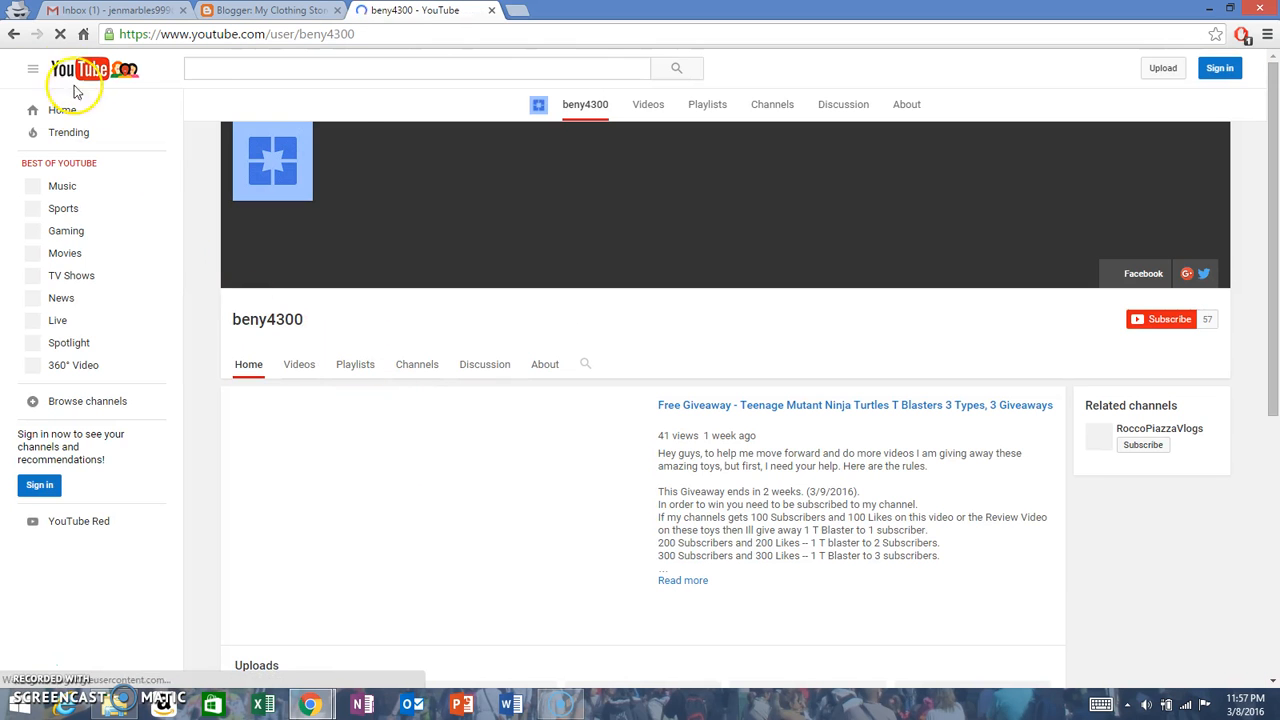
pyautogui.click(12, 35)
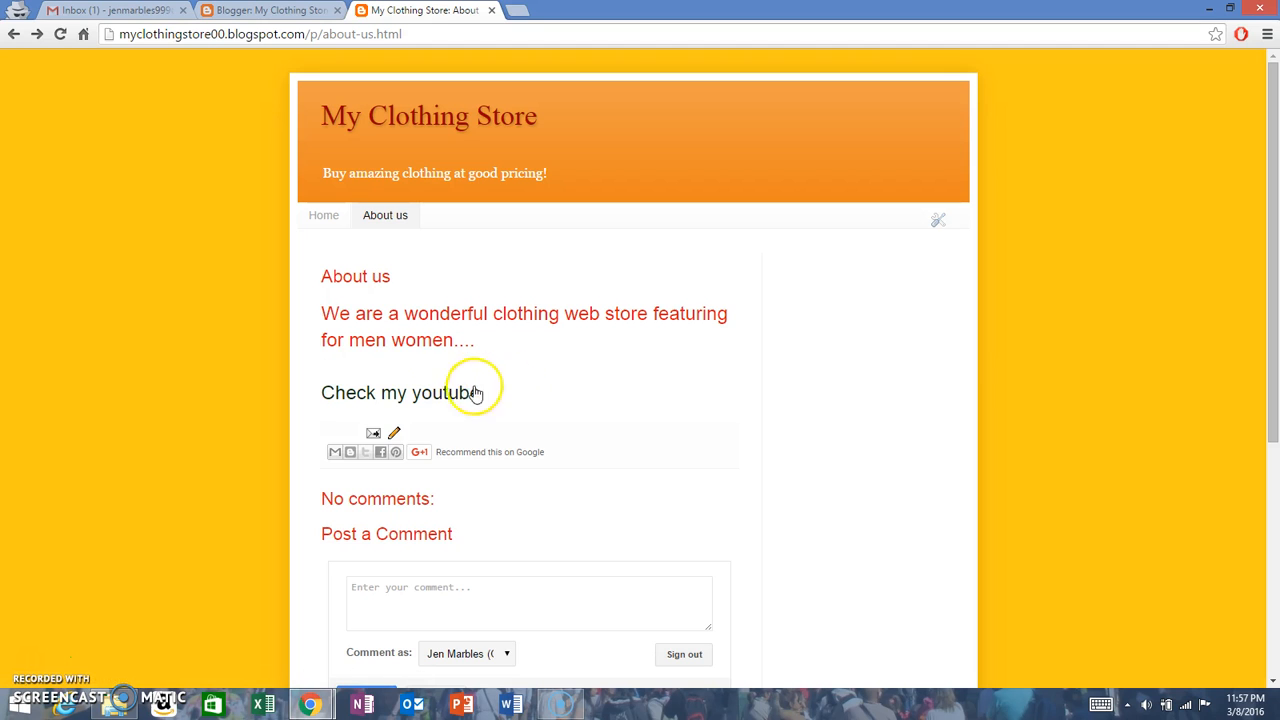
# Step: Examine the sharing buttons and the comment section beneath the live About us page's text
pyautogui.click(397, 455)
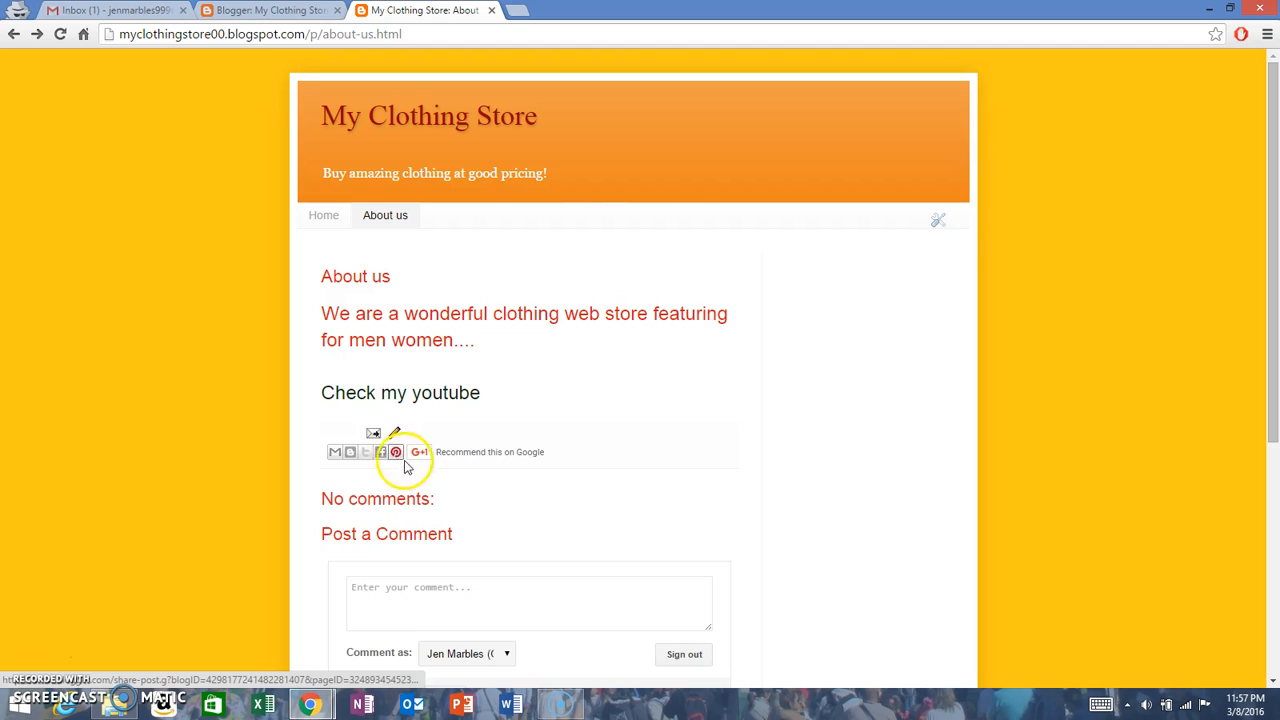
pyautogui.scroll(-2, 449, 464)
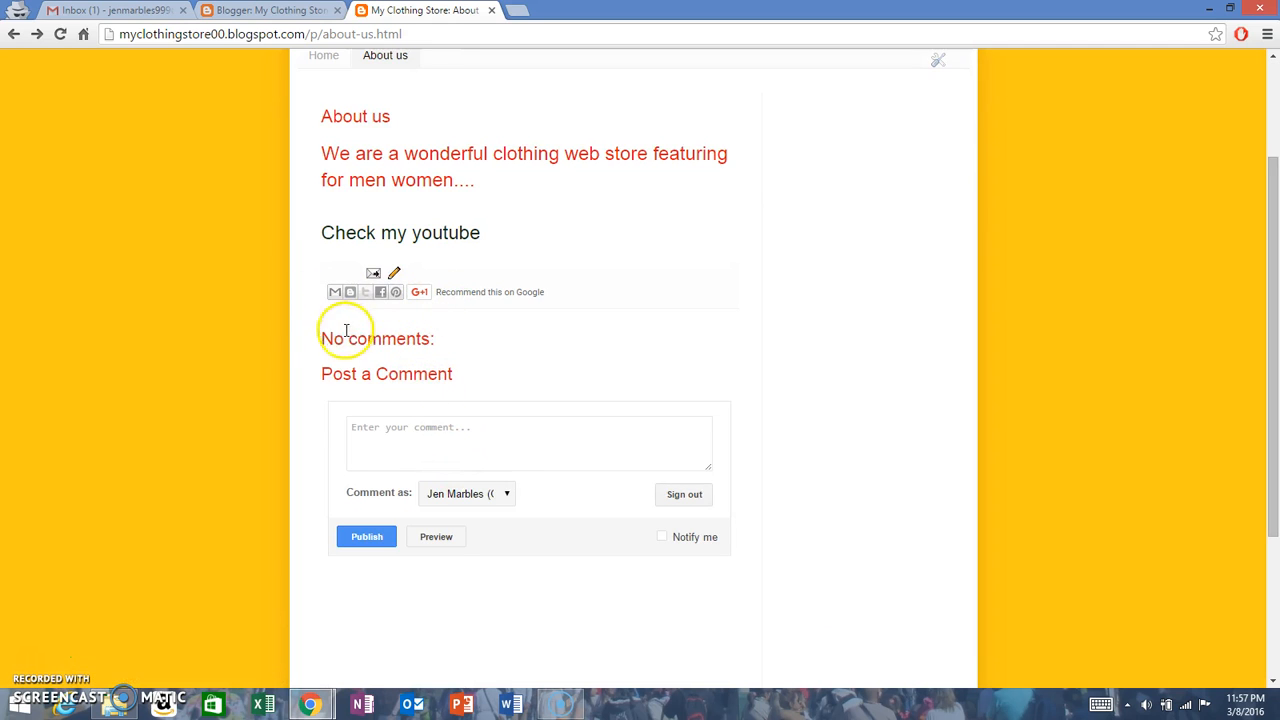
pyautogui.moveTo(320, 338); pyautogui.dragTo(474, 340)
pyautogui.click(474, 342)
pyautogui.moveTo(321, 373); pyautogui.dragTo(563, 446)
pyautogui.click(563, 425)
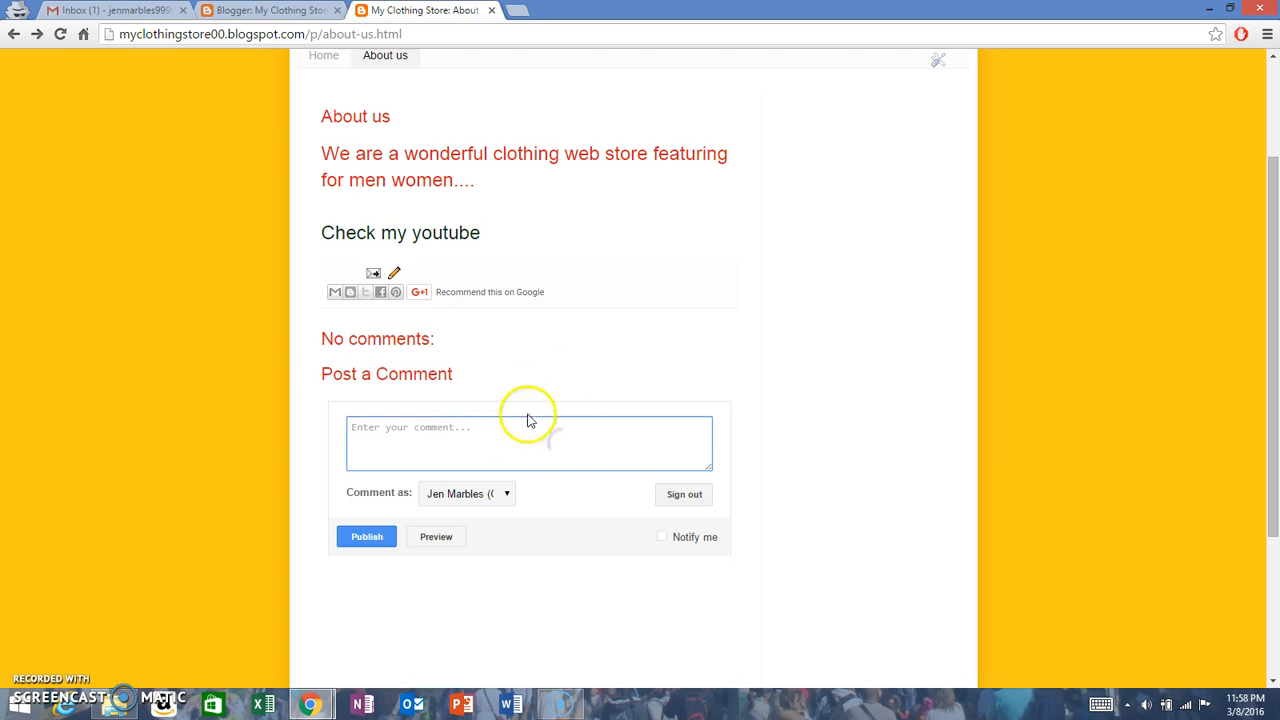
# Step: Examine the comment form on the live About us page and try the Anonymous commenter identity with the comment left empty
pyautogui.scroll(-2, 440, 423)
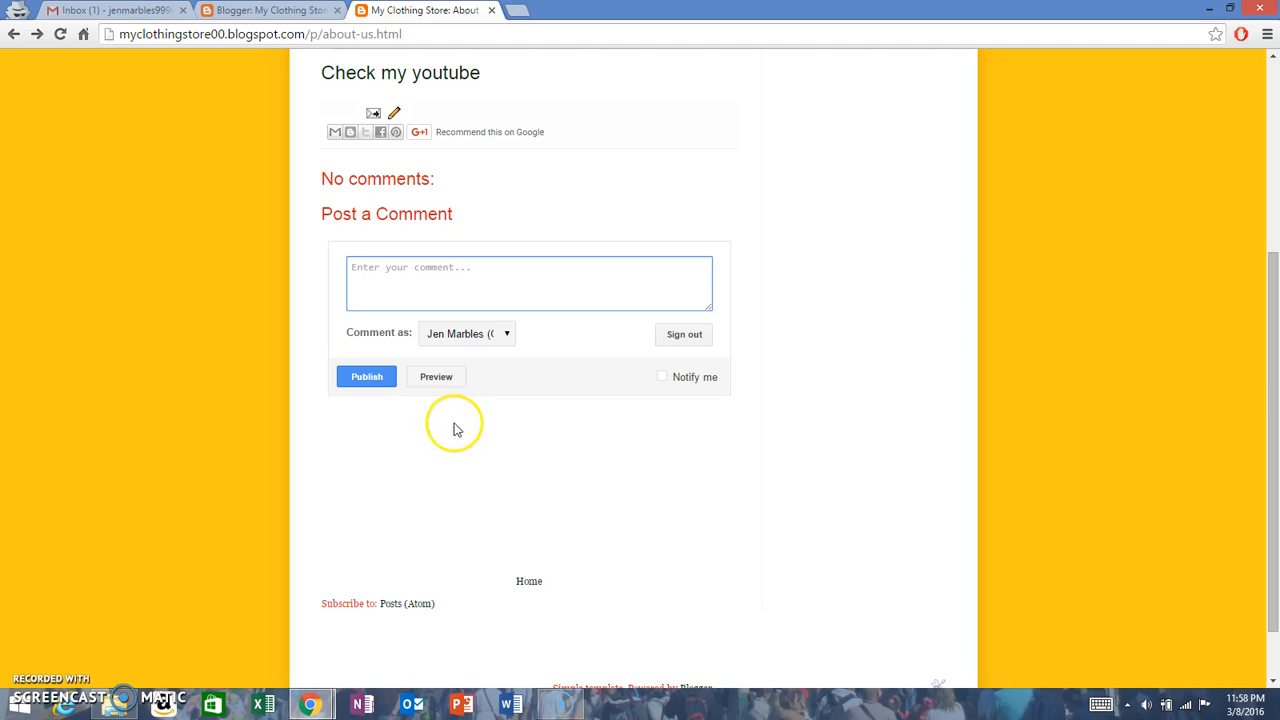
pyautogui.click(473, 340)
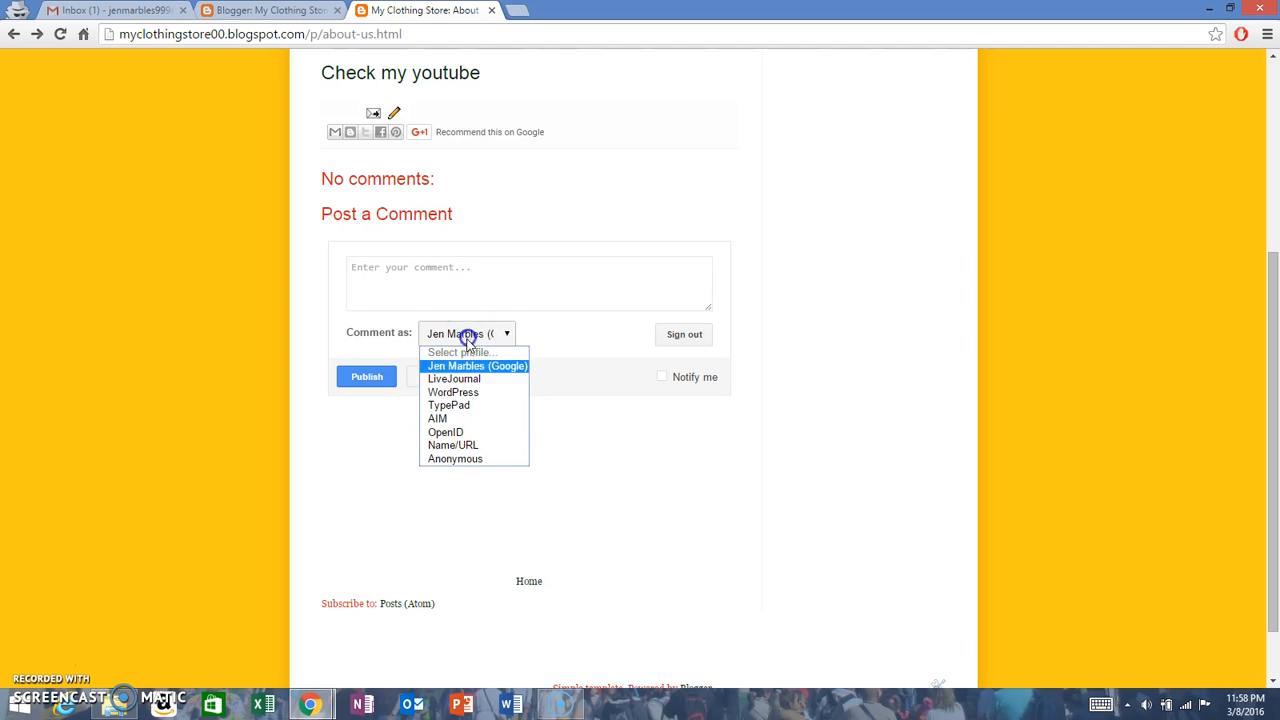
pyautogui.click(485, 460)
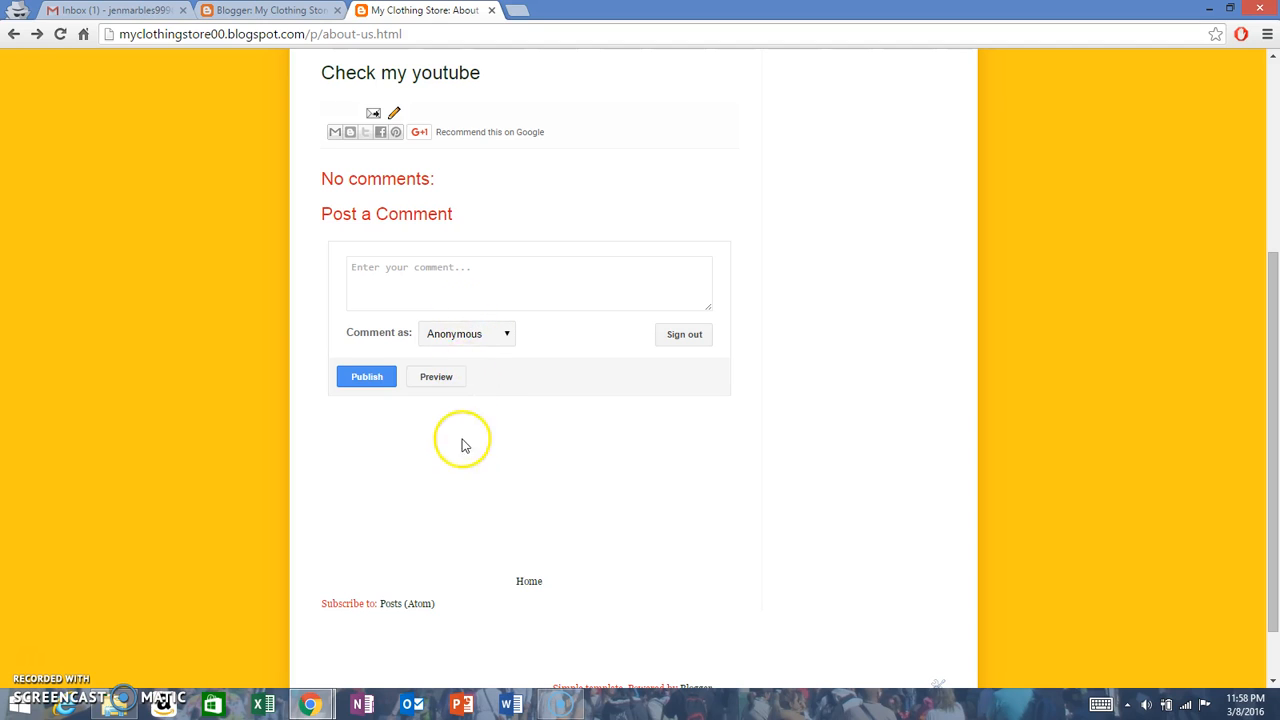
pyautogui.click(404, 281)
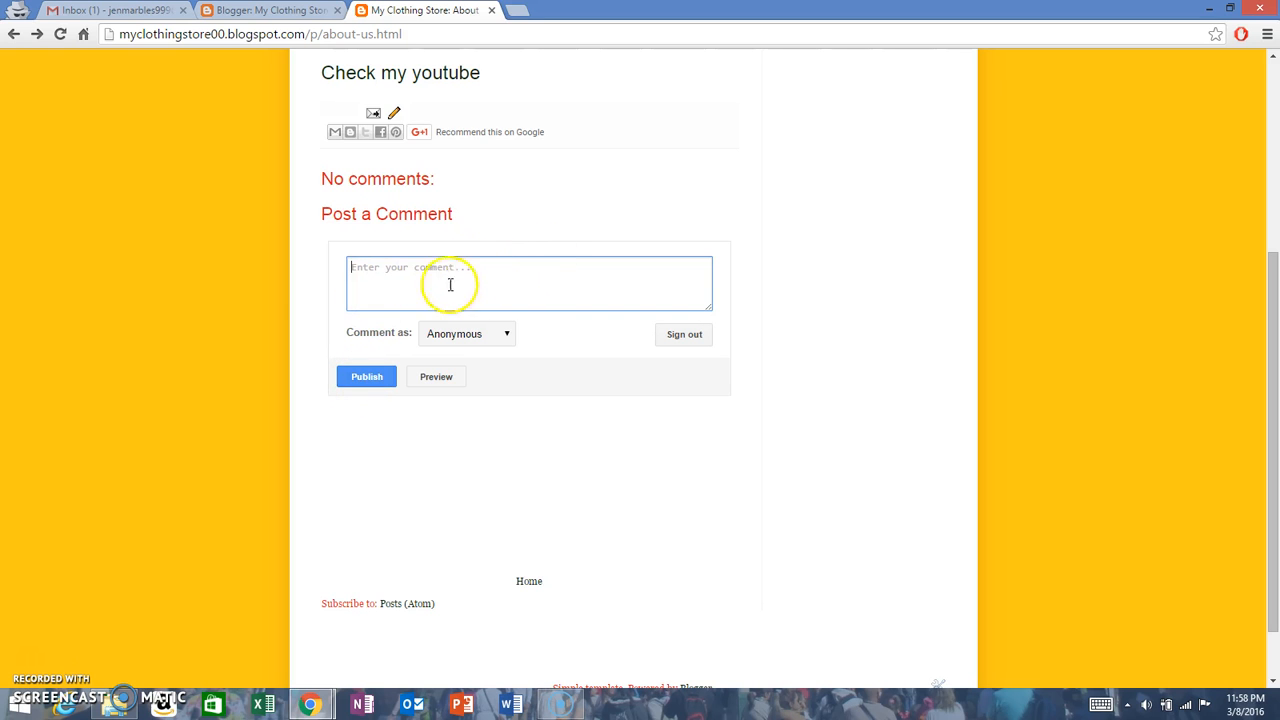
pyautogui.click(385, 377)
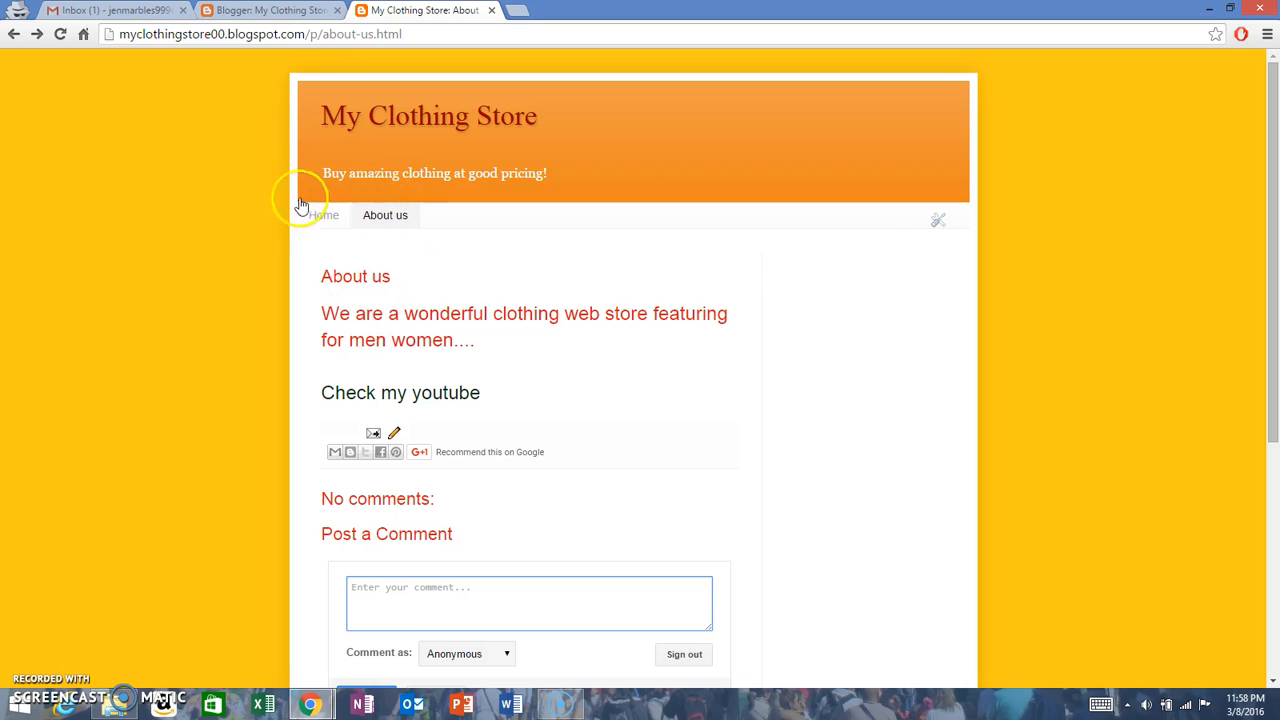
# Step: Close the live blog, set the About us page's reader comments to "Don't allow, hide existing", and update the page
pyautogui.click(270, 10)
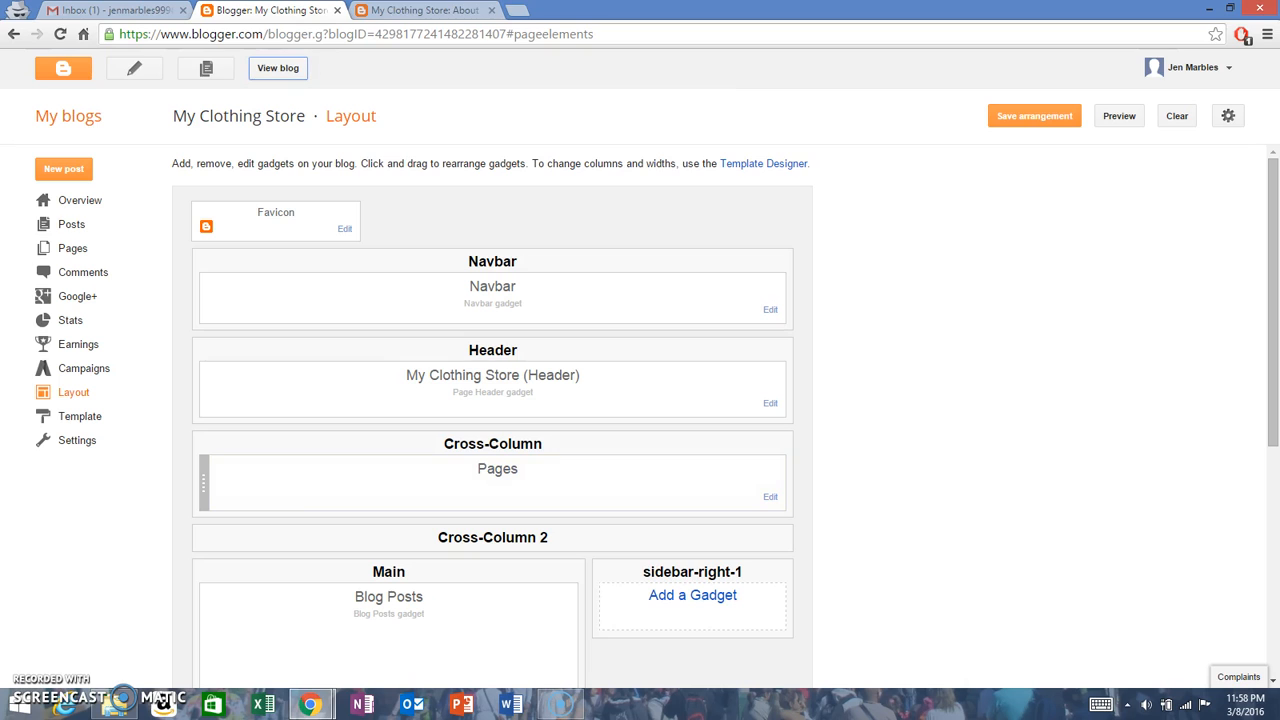
pyautogui.click(492, 10)
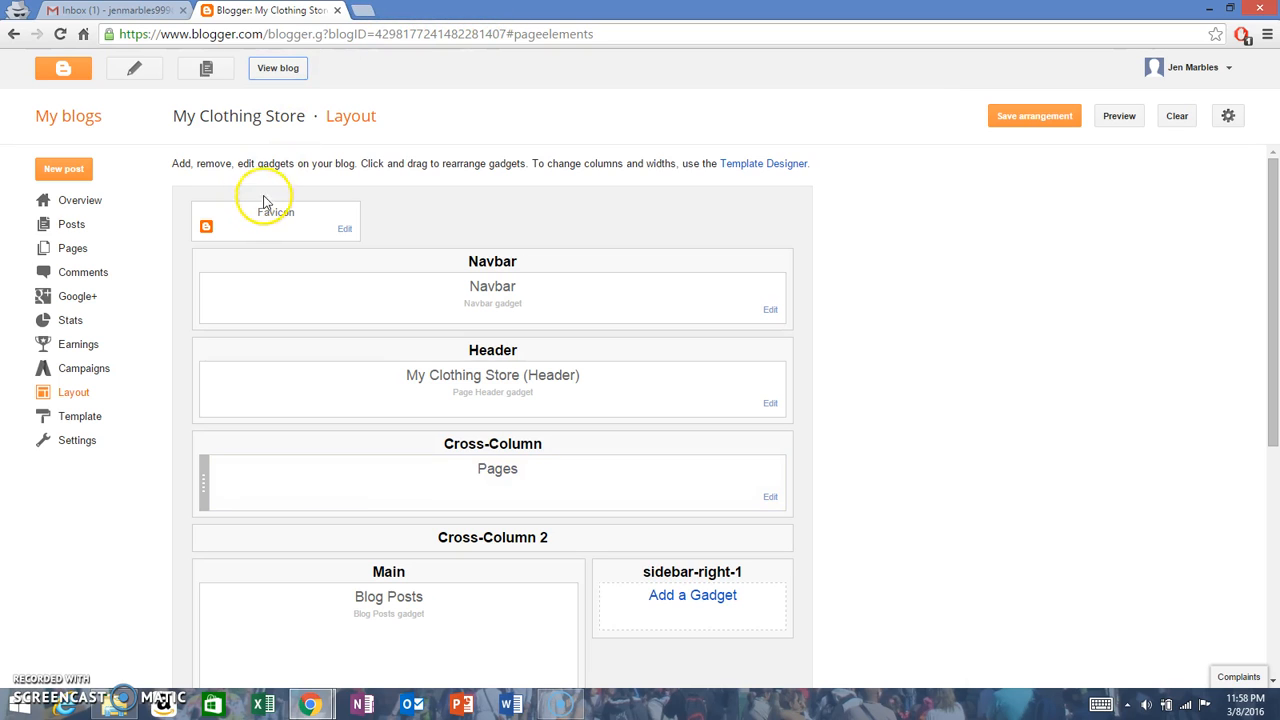
pyautogui.click(73, 250)
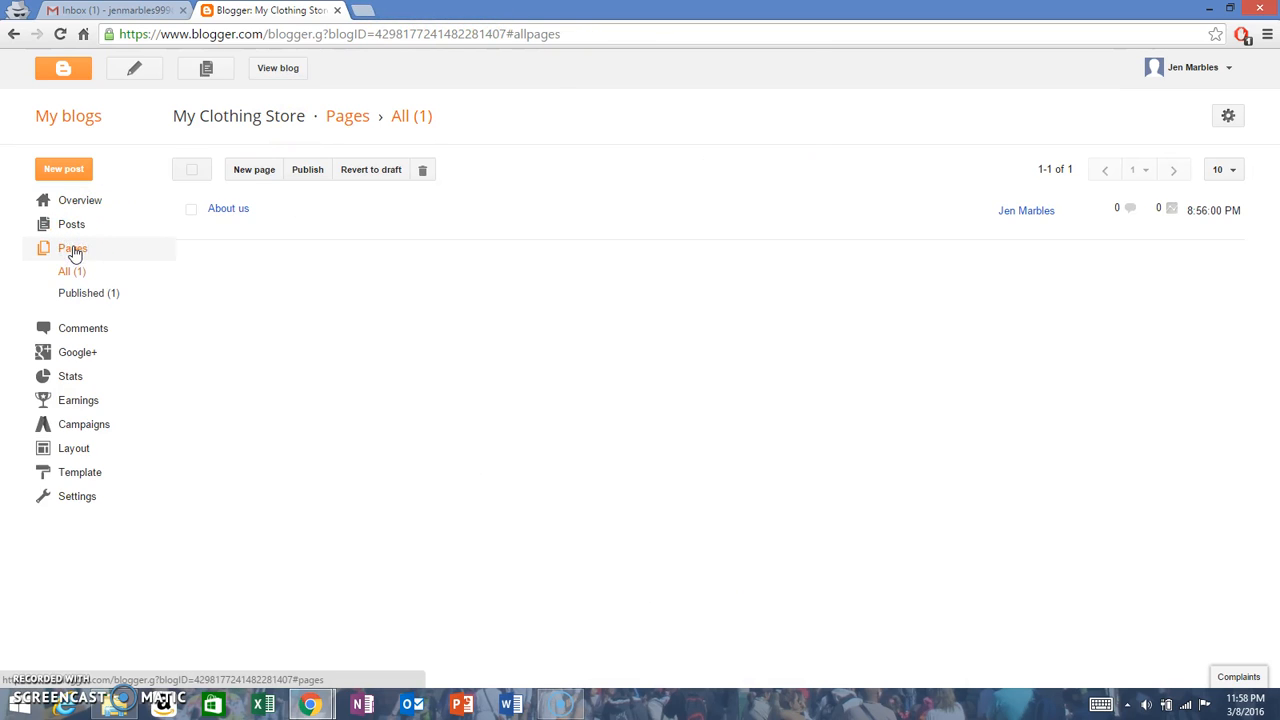
pyautogui.click(214, 228)
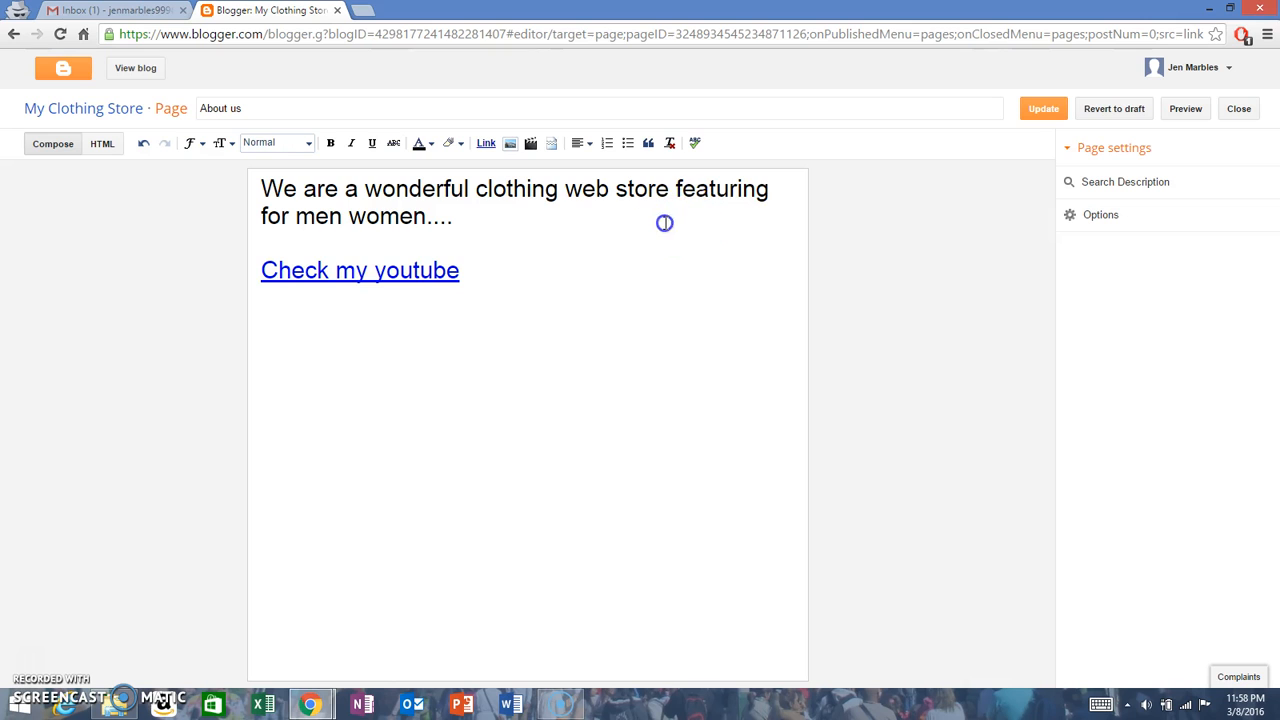
pyautogui.click(1093, 215)
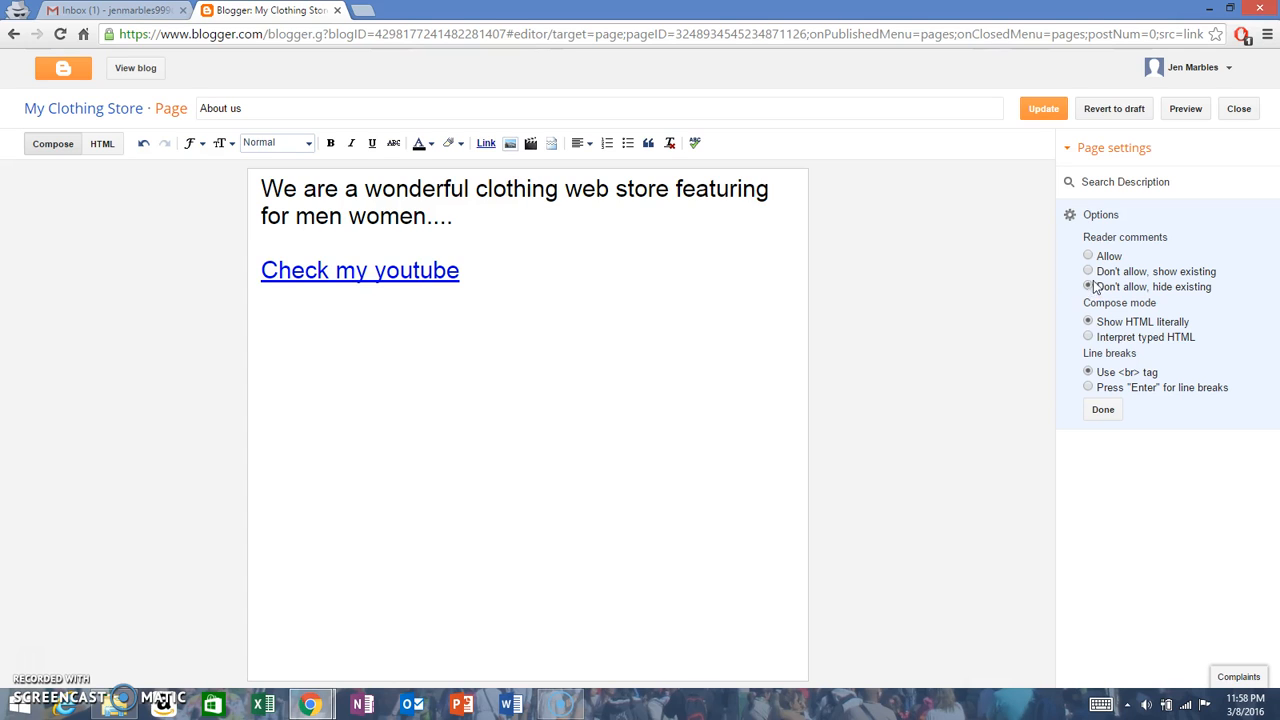
pyautogui.click(1103, 411)
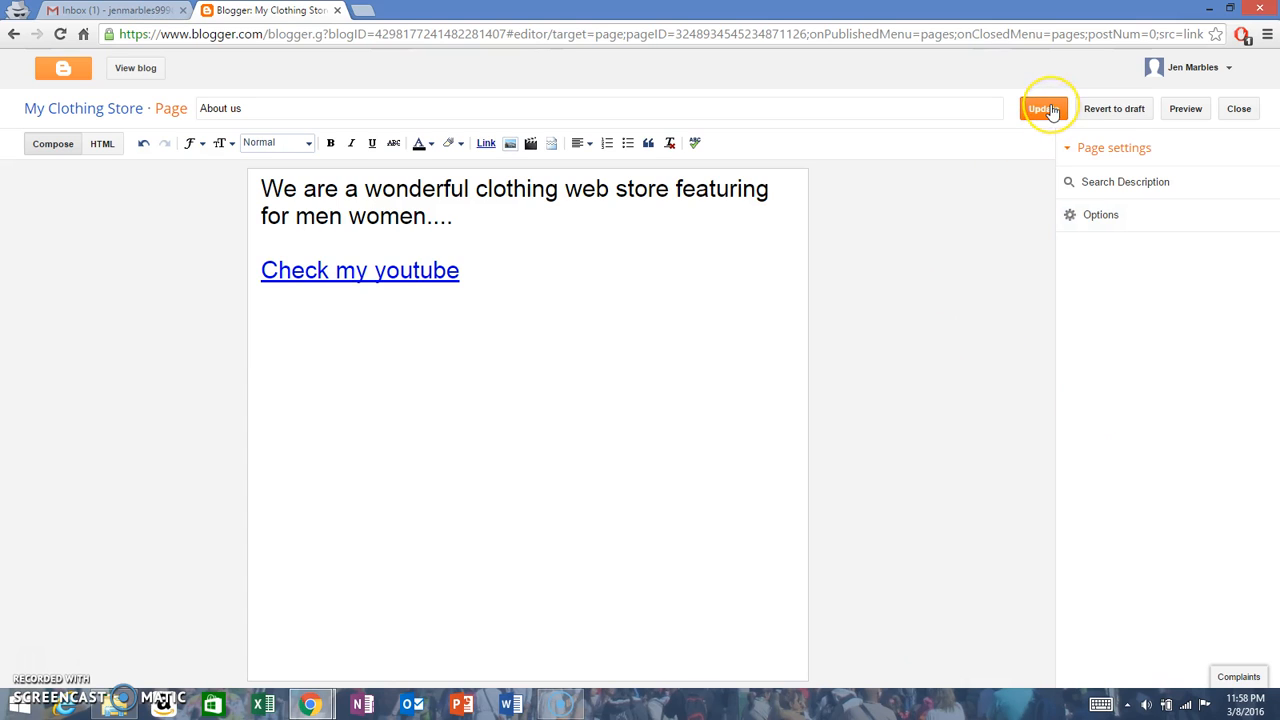
pyautogui.click(1043, 109)
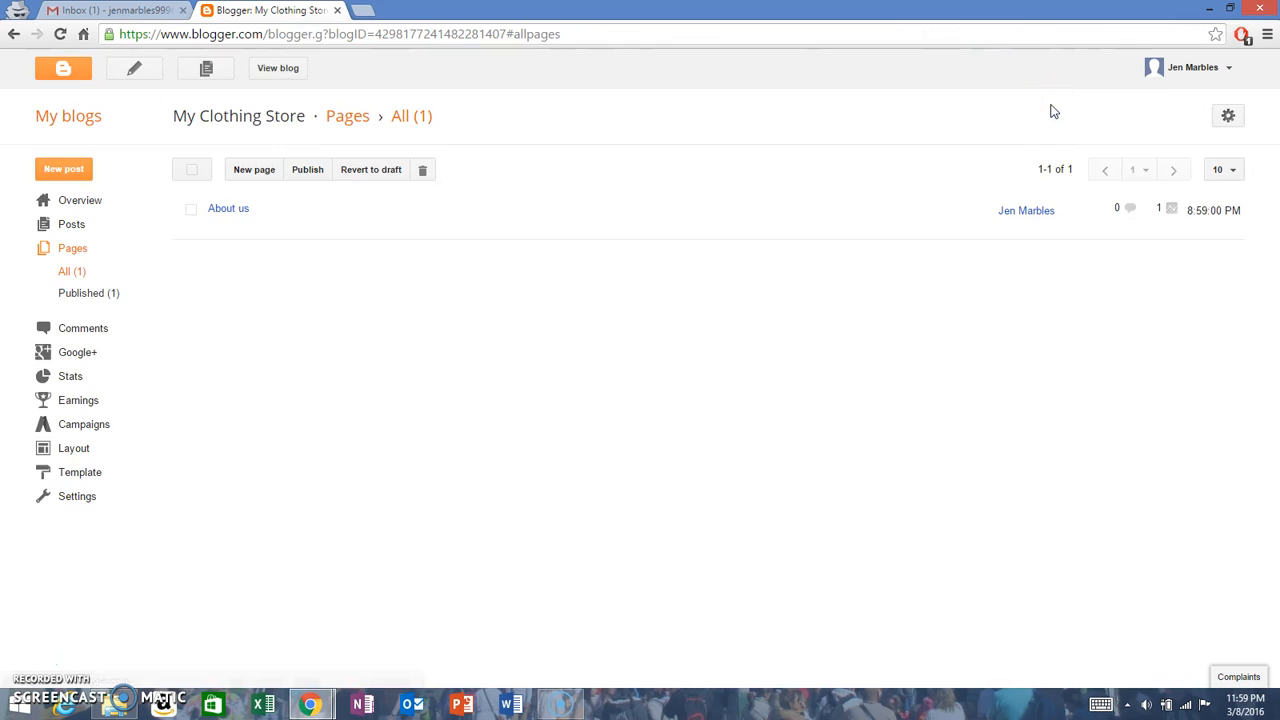
# Step: Check on the live blog whether the About us page still has a comment section, and close the blog view
pyautogui.click(279, 68)
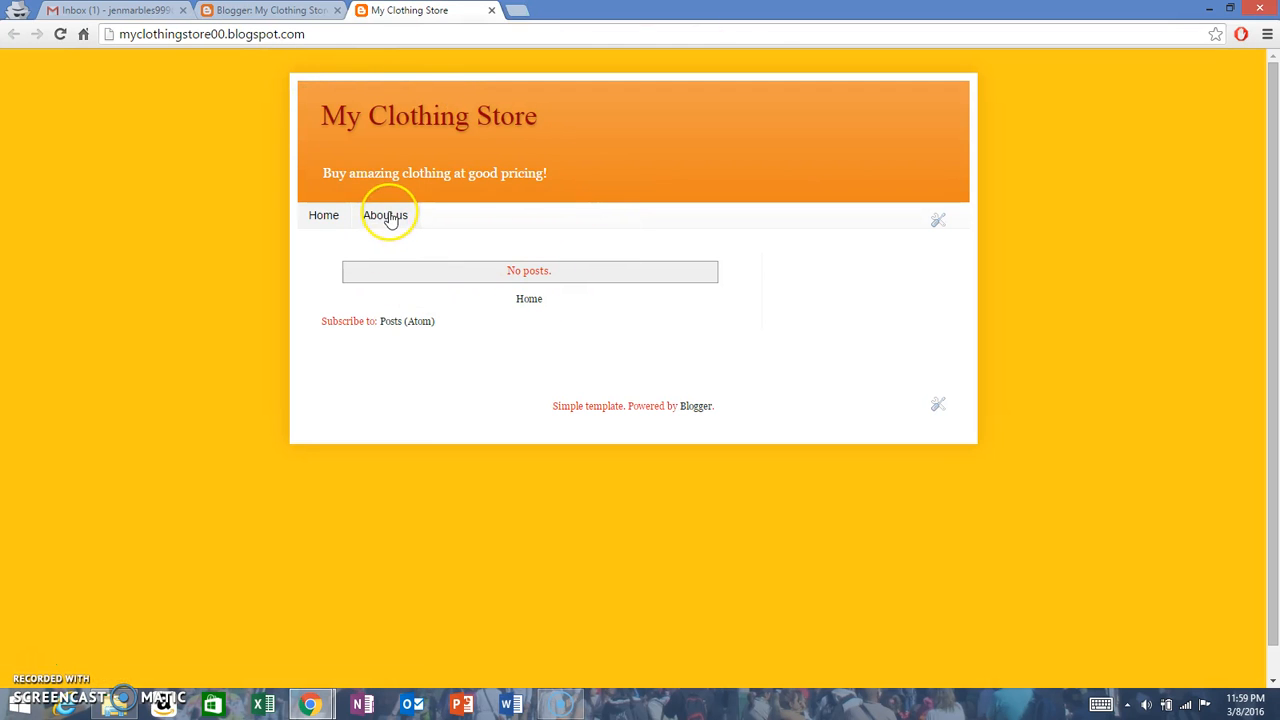
pyautogui.click(390, 220)
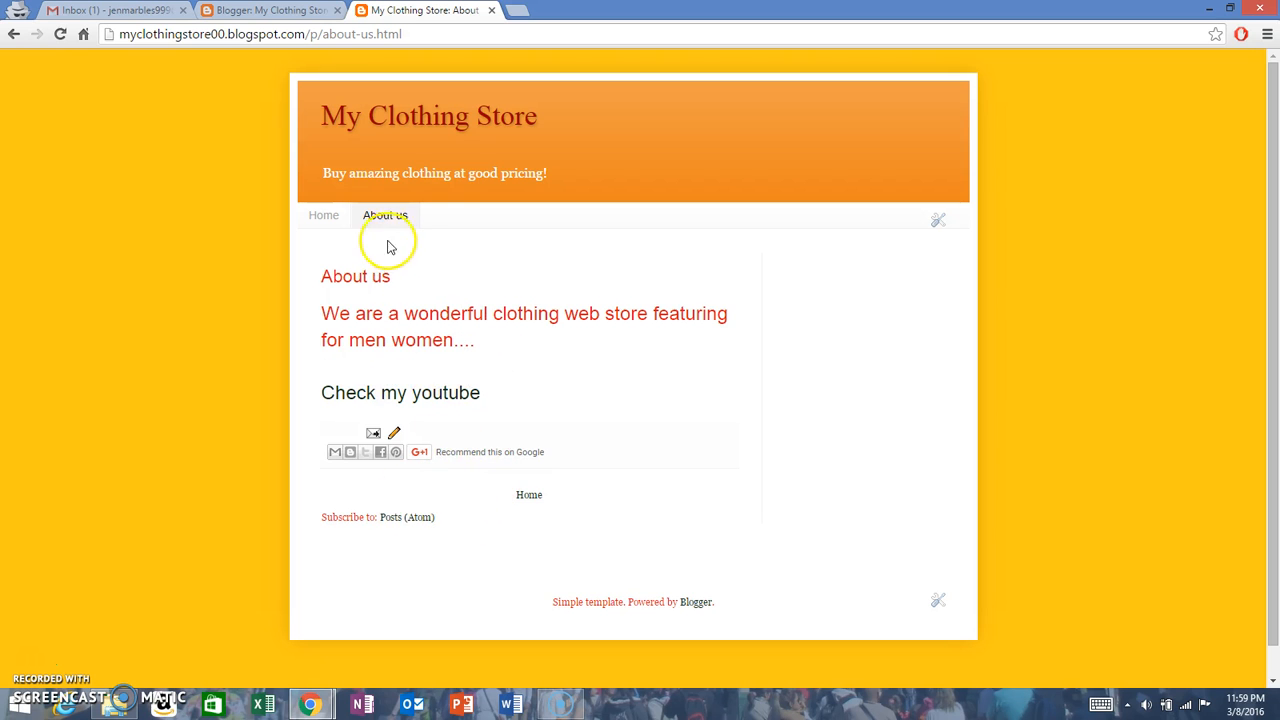
pyautogui.click(491, 10)
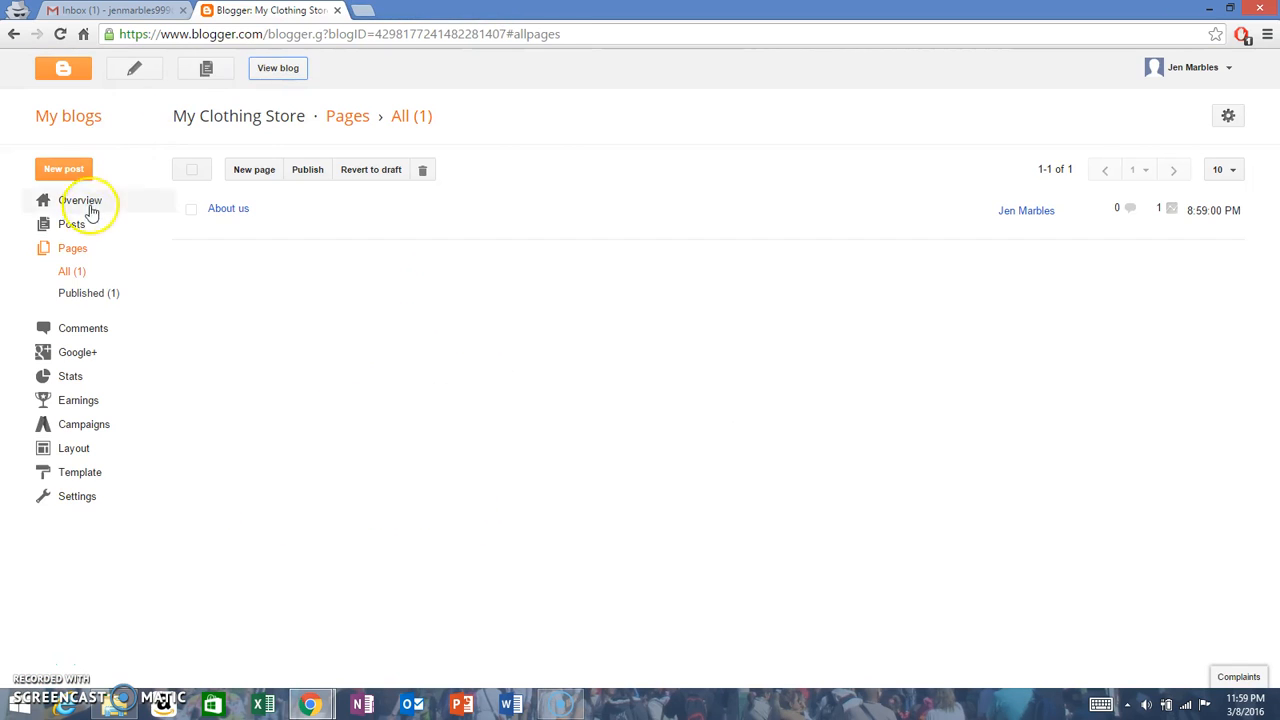
# Step: Create a new page titled "Contact us" containing the lines "Myclothing store", "address", "phone" and "email"
pyautogui.click(254, 169)
pyautogui.click(270, 107)
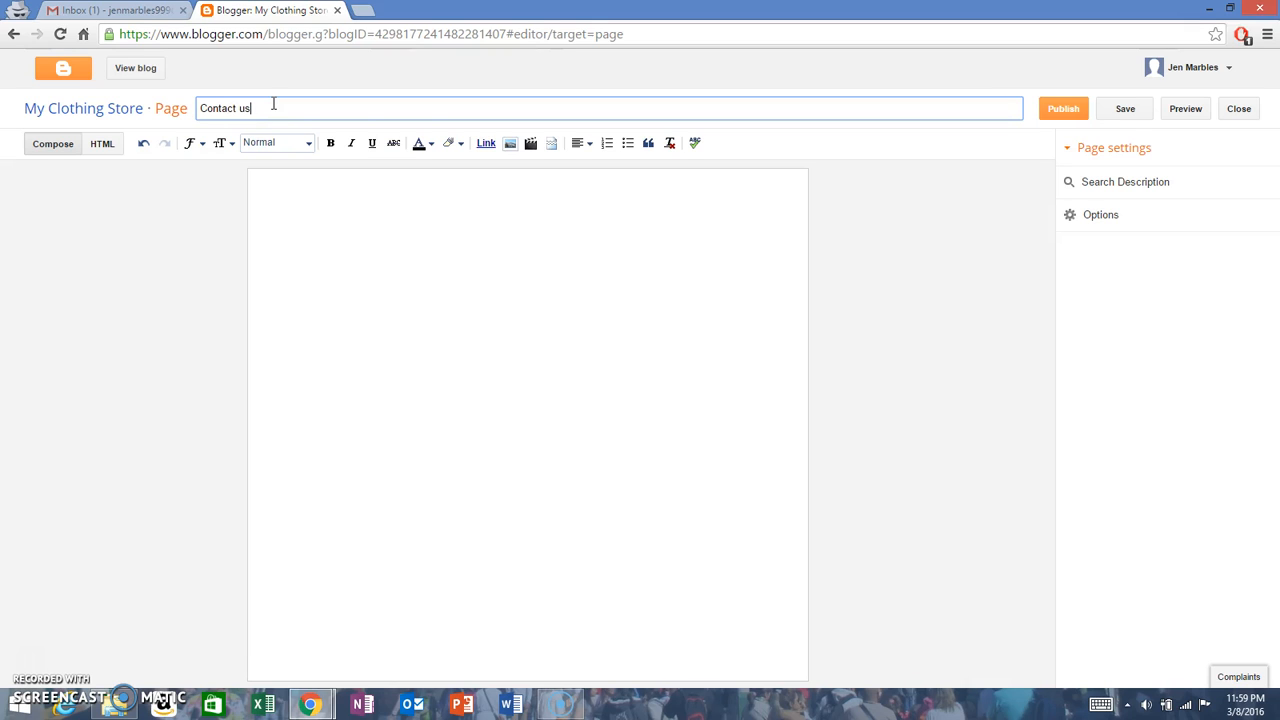
pyautogui.click(434, 219)
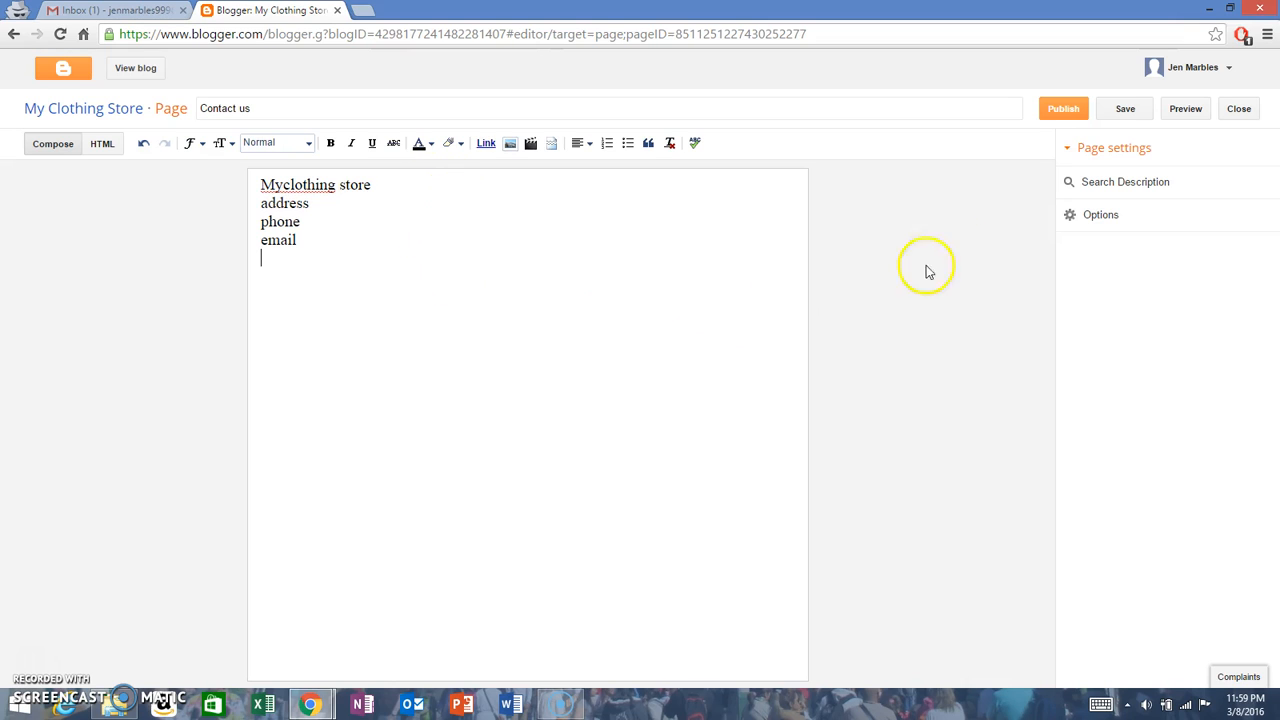
# Step: Leave the Contact us page's search description empty, set its reader comments to "Don't allow", and publish the page
pyautogui.click(1111, 184)
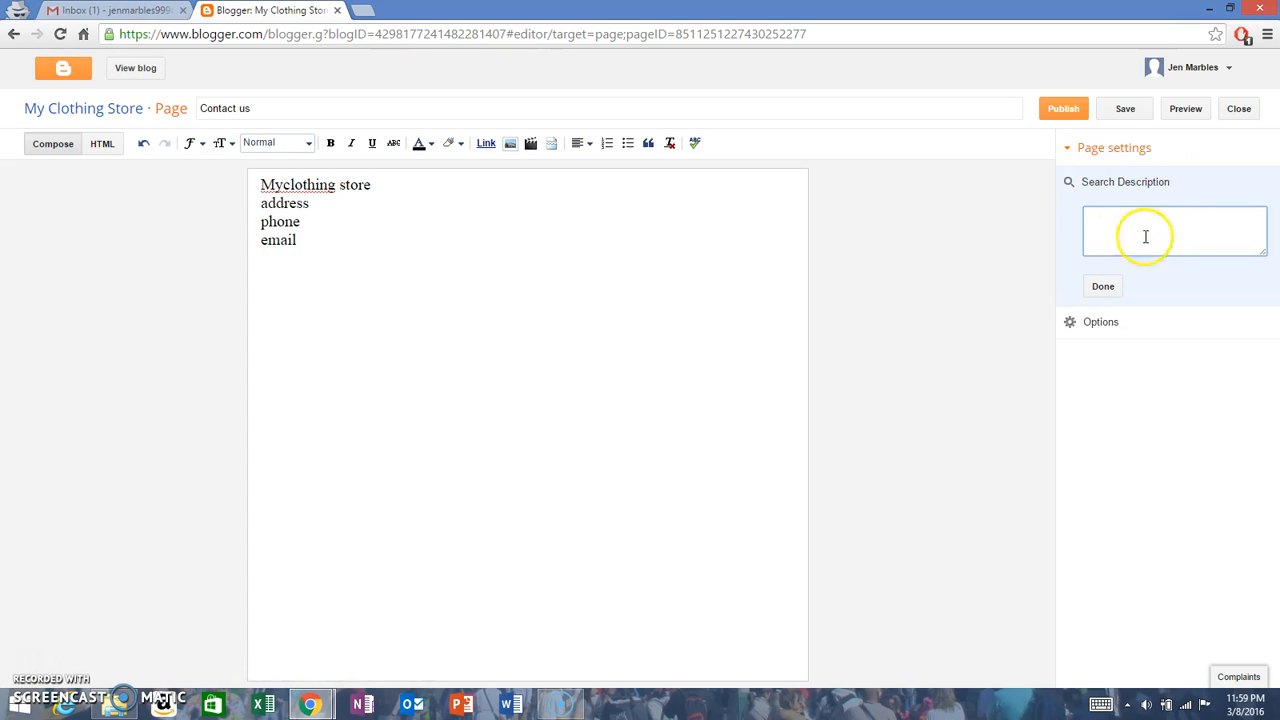
pyautogui.click(1108, 282)
pyautogui.click(1101, 216)
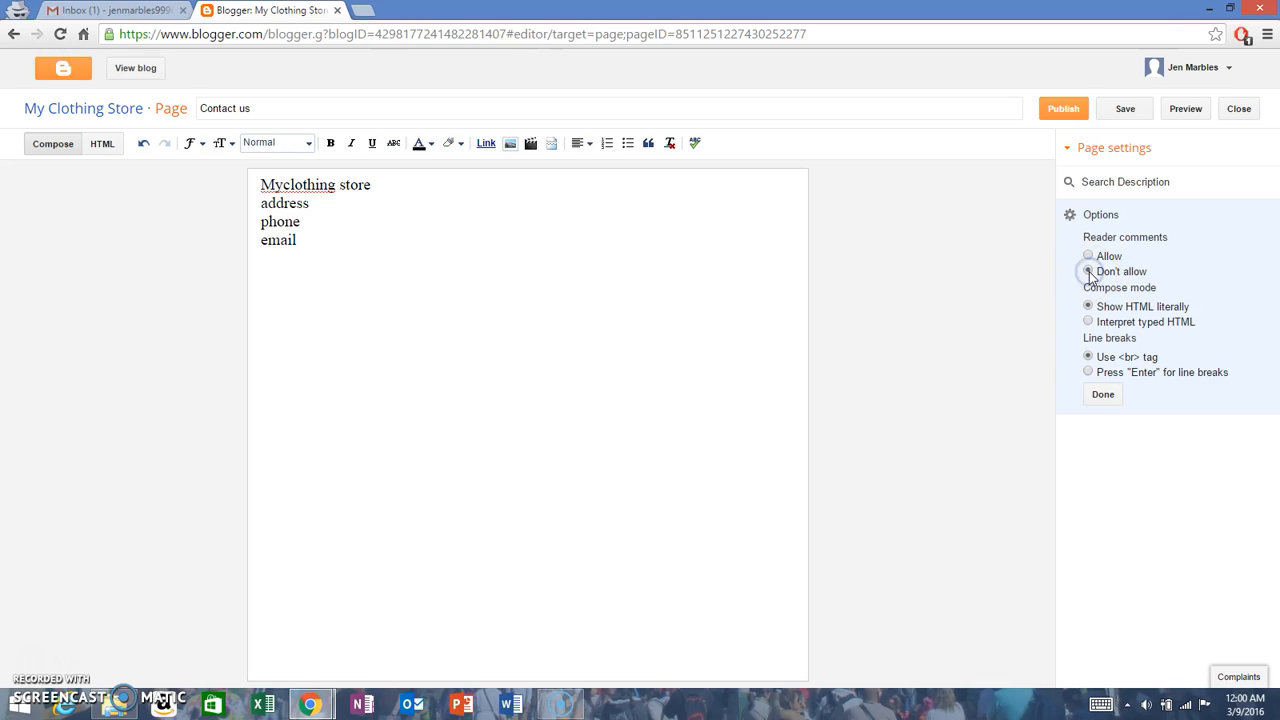
pyautogui.click(1103, 396)
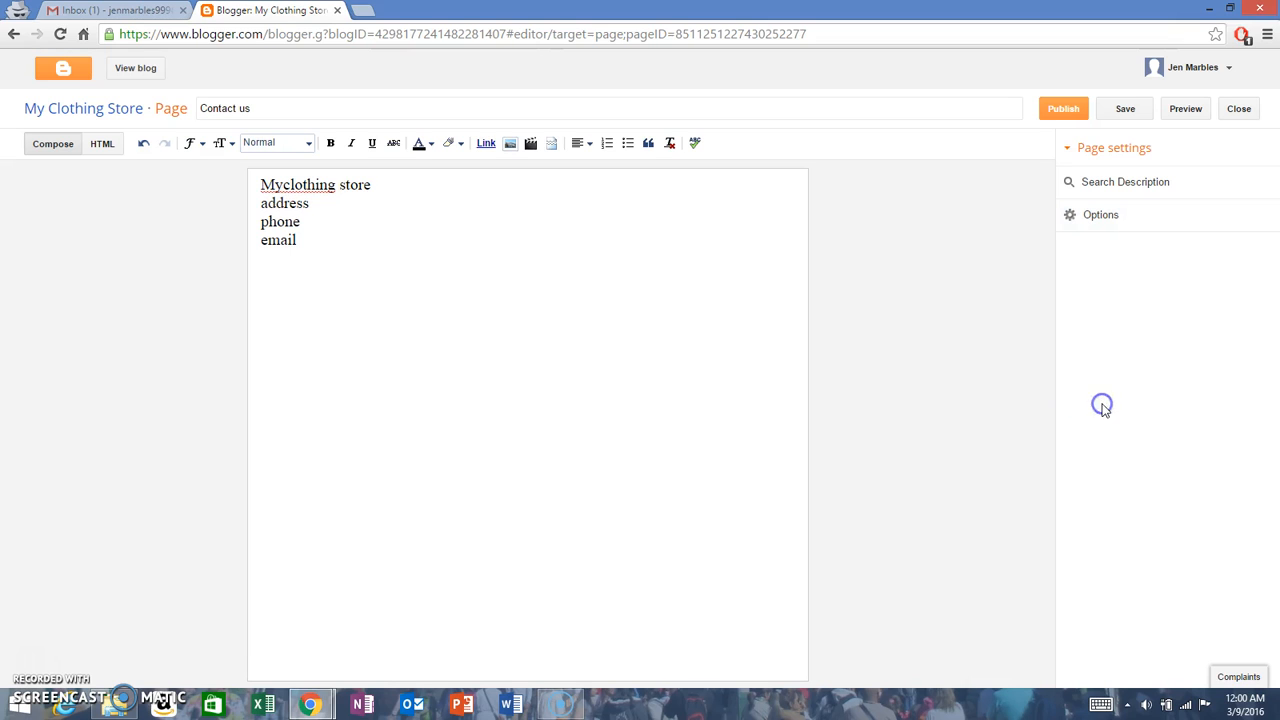
pyautogui.click(1110, 222)
pyautogui.click(1089, 268)
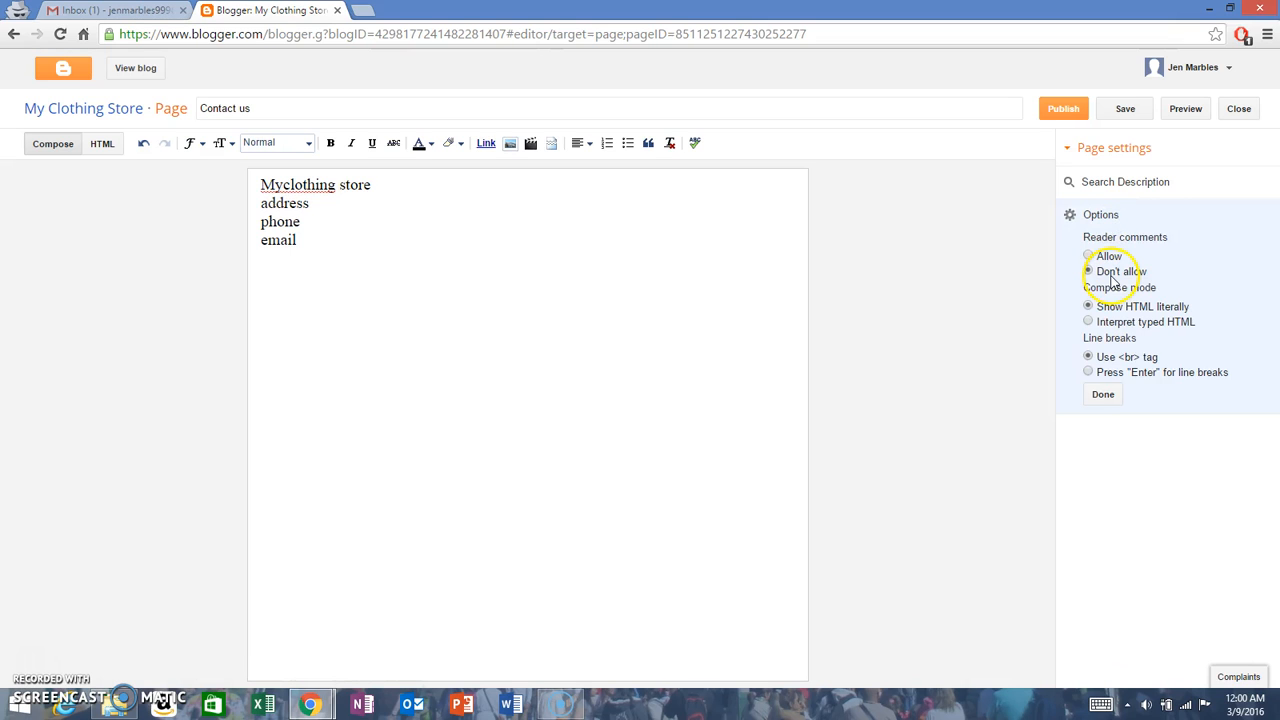
pyautogui.click(1103, 393)
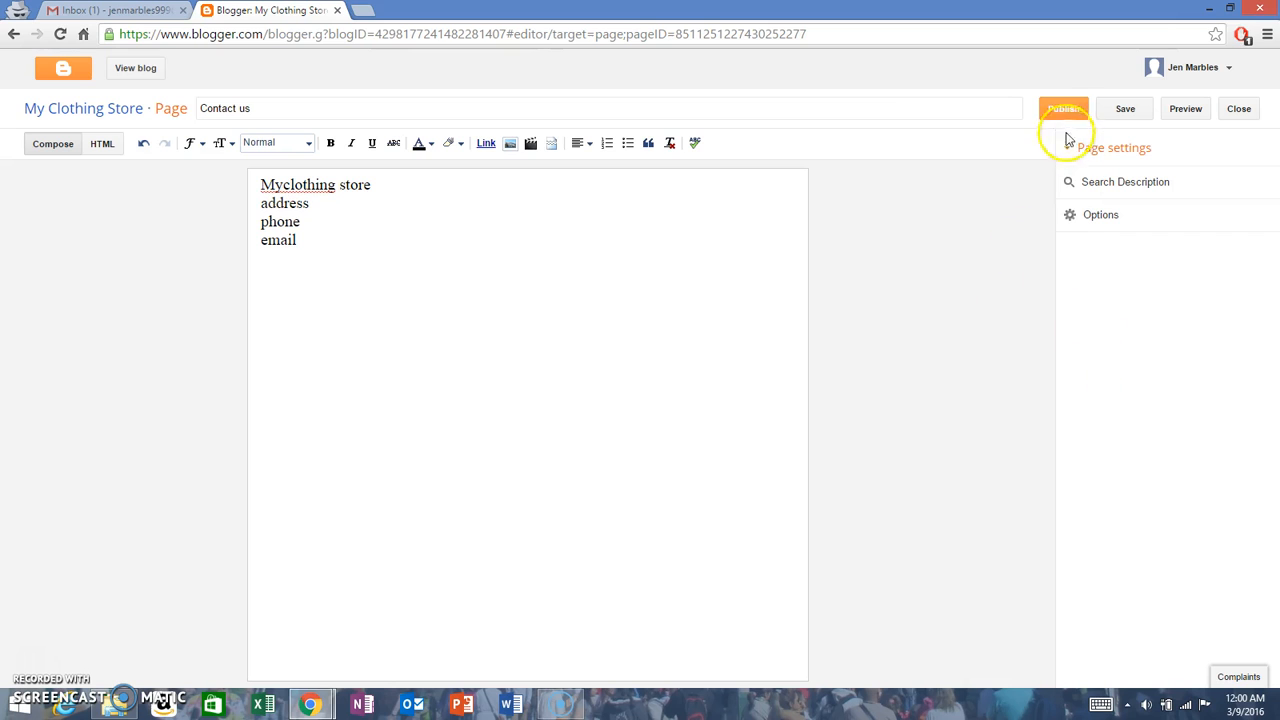
pyautogui.click(1063, 110)
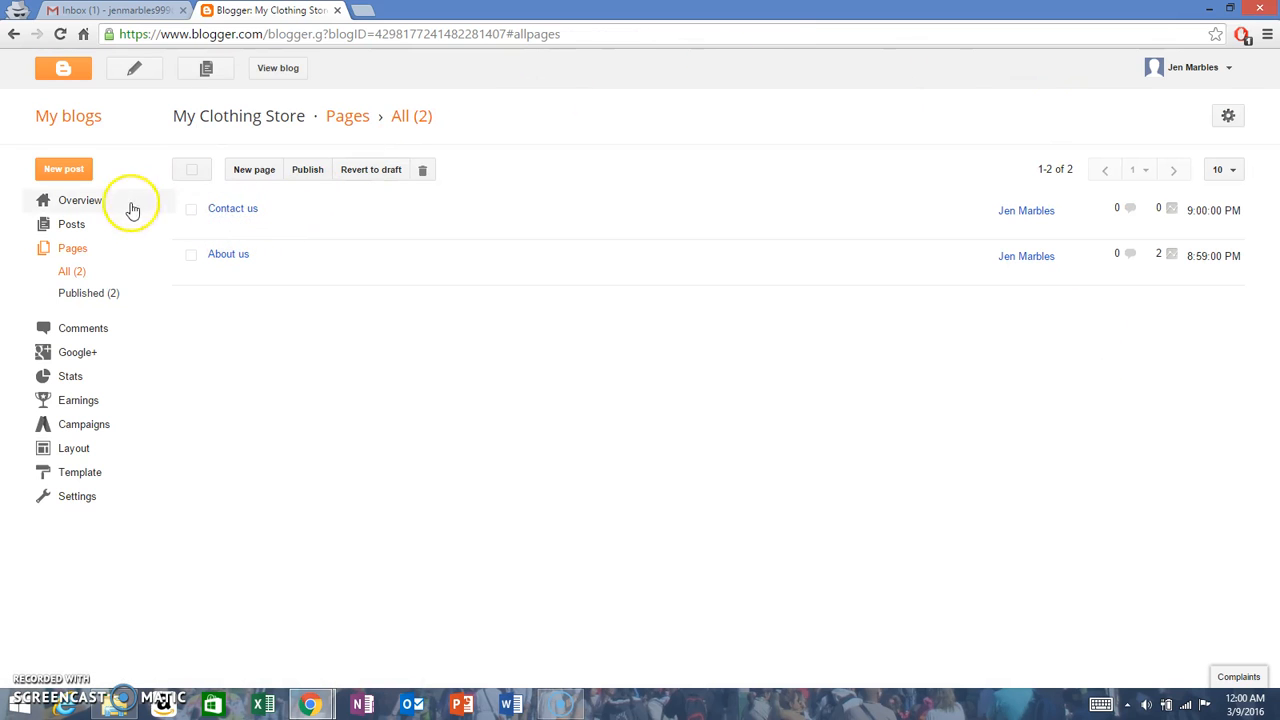
# Step: Include the Contact us page in the blog layout's Pages gadget and save the page list
pyautogui.click(60, 455)
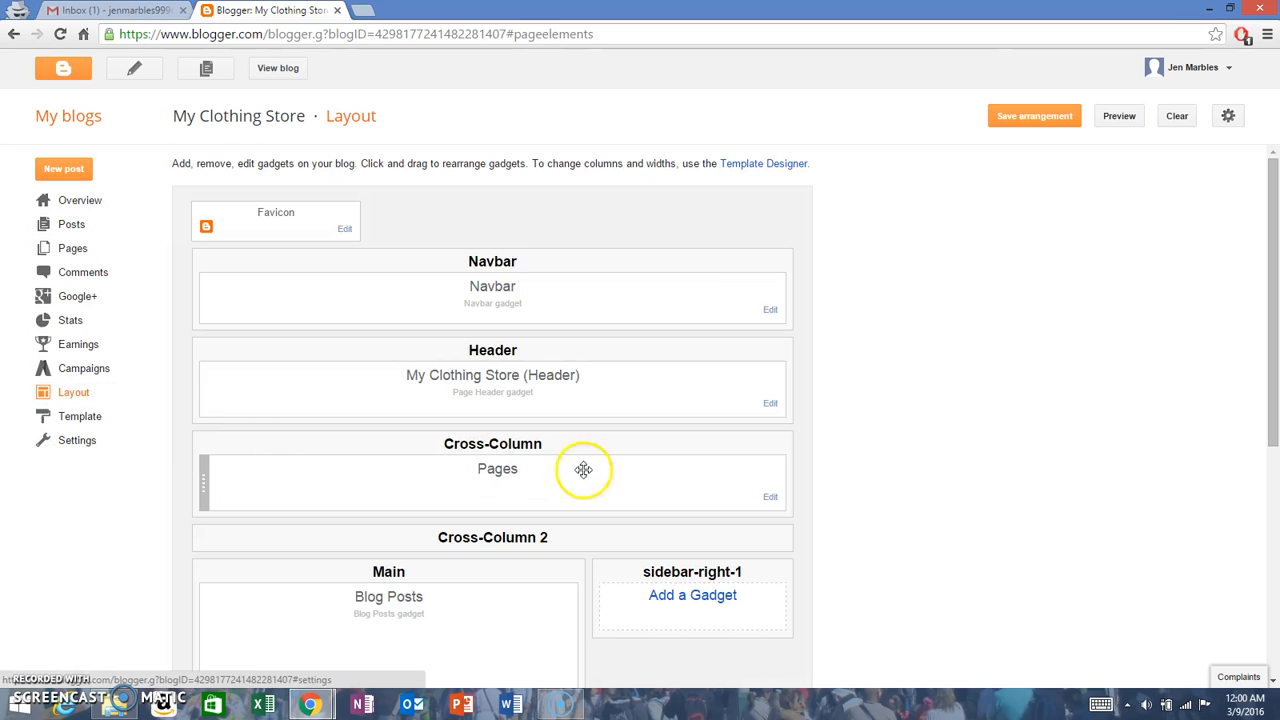
pyautogui.click(770, 499)
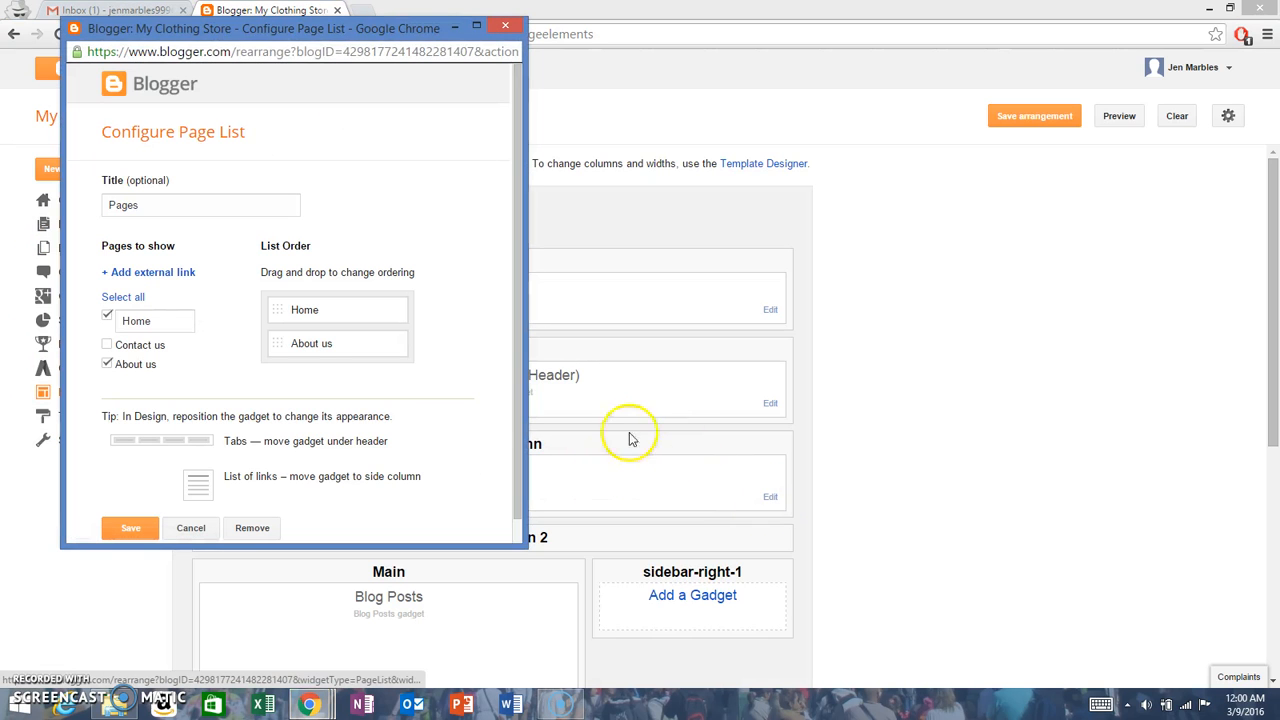
pyautogui.click(107, 345)
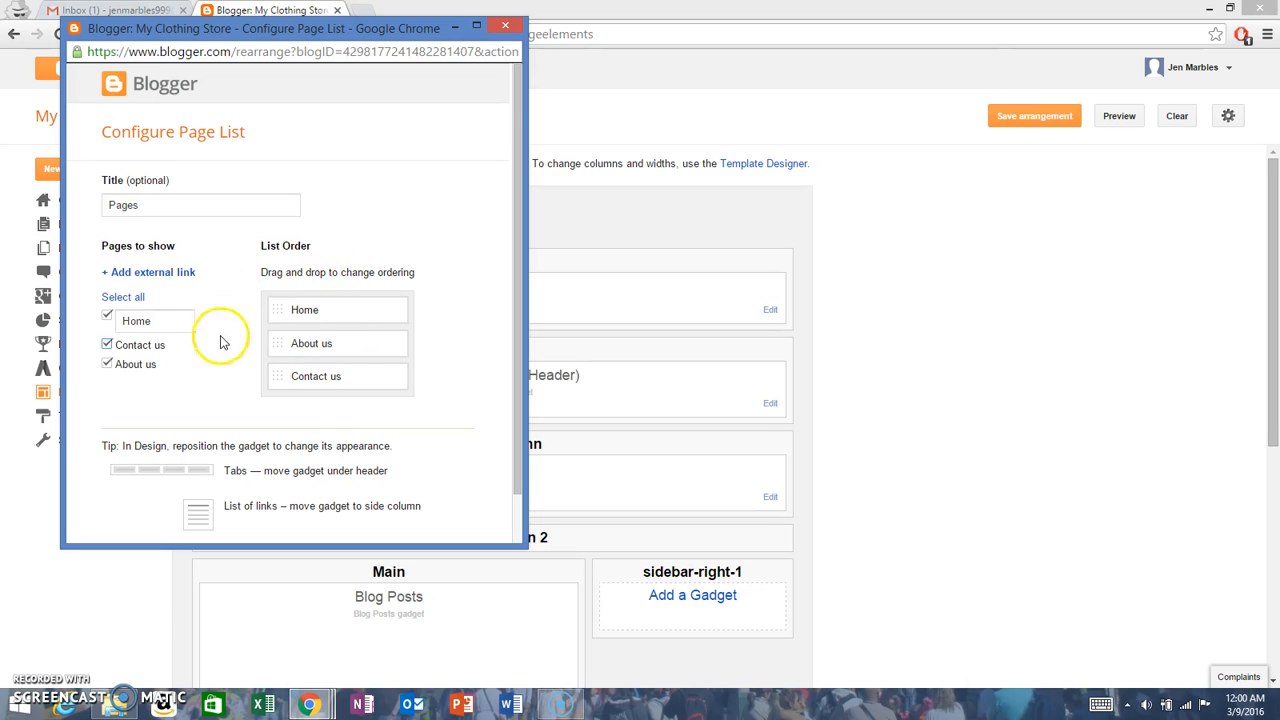
pyautogui.scroll(-1, 211, 320)
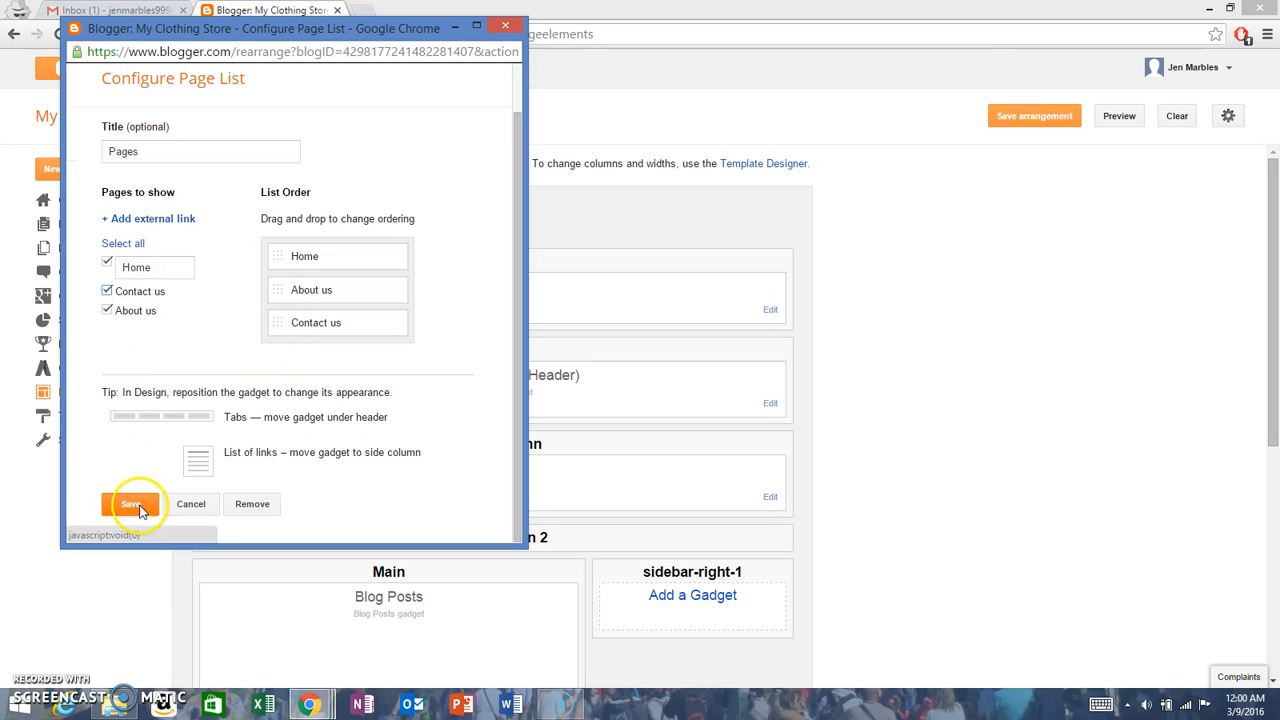
pyautogui.click(138, 505)
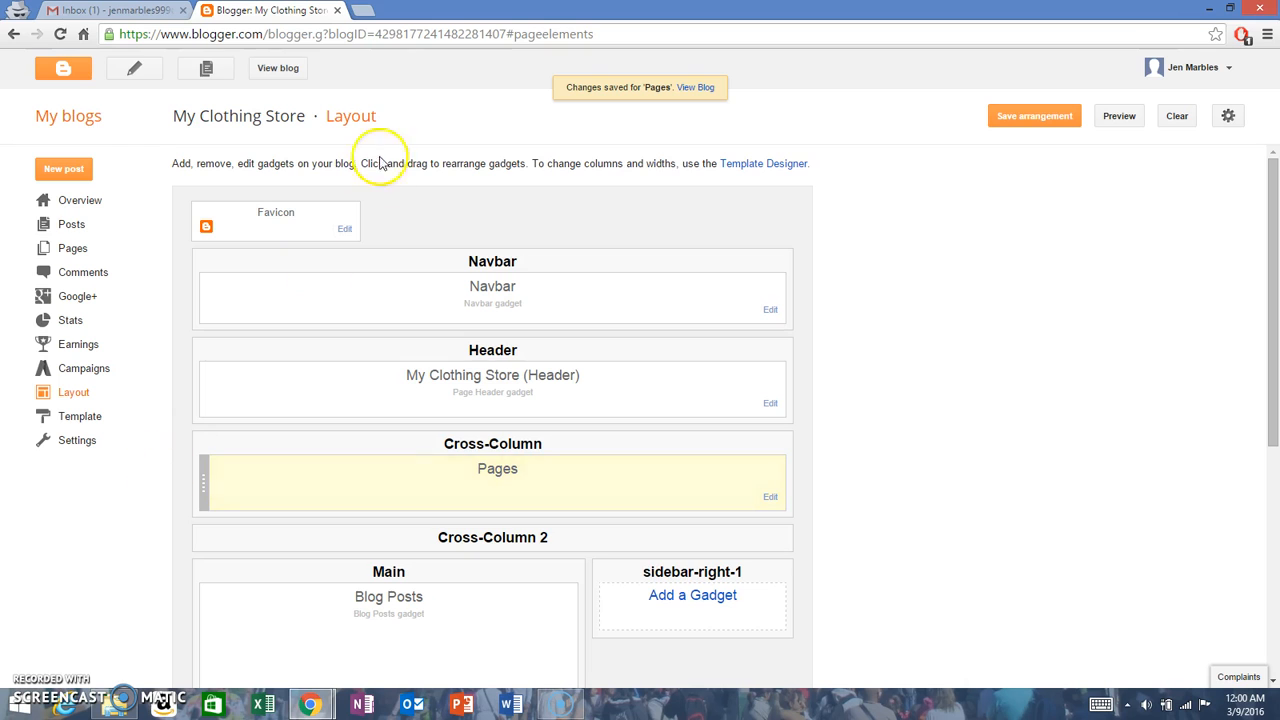
# Step: Check the Contact us and About us pages through the live blog's navigation bar, and close the blog view
pyautogui.click(278, 67)
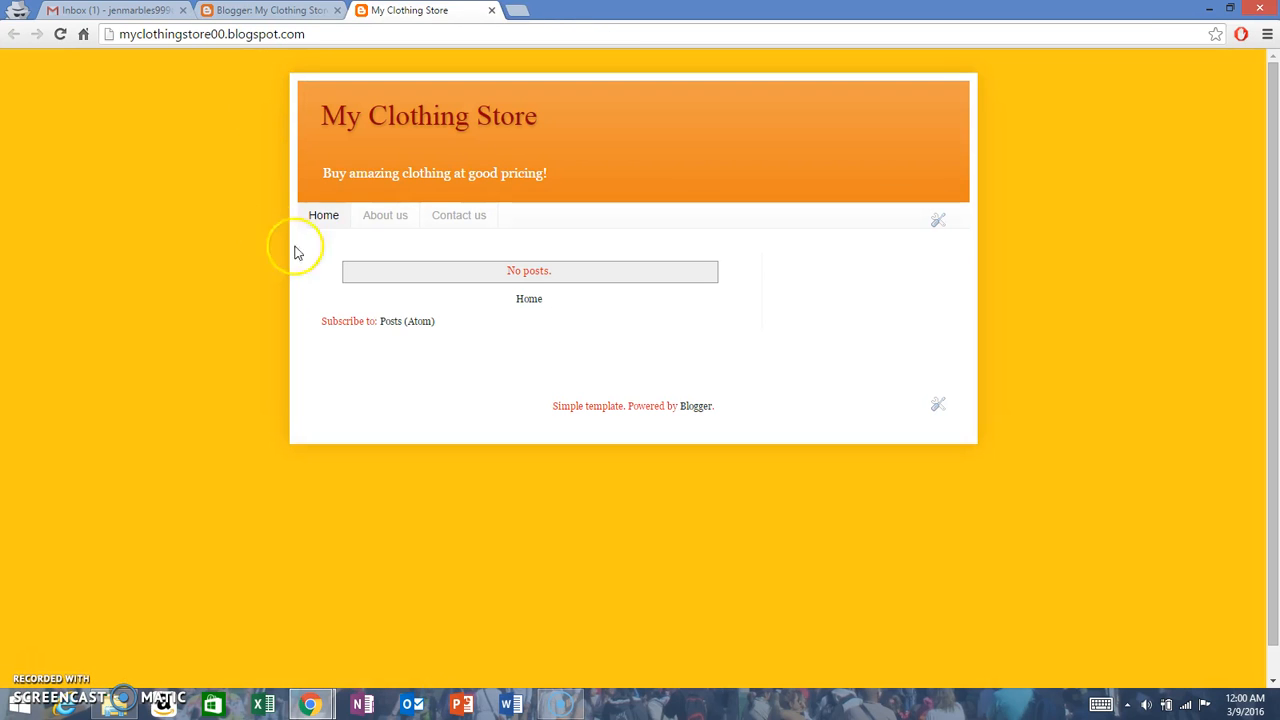
pyautogui.click(476, 218)
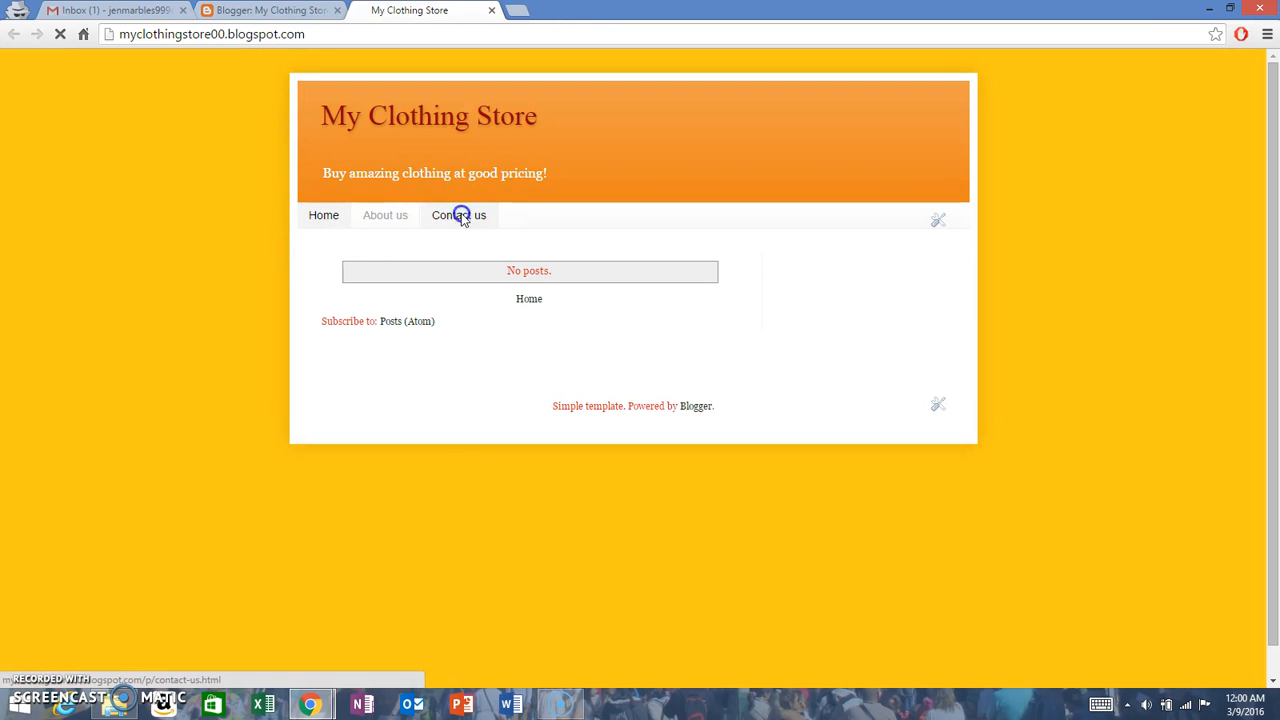
pyautogui.click(335, 356)
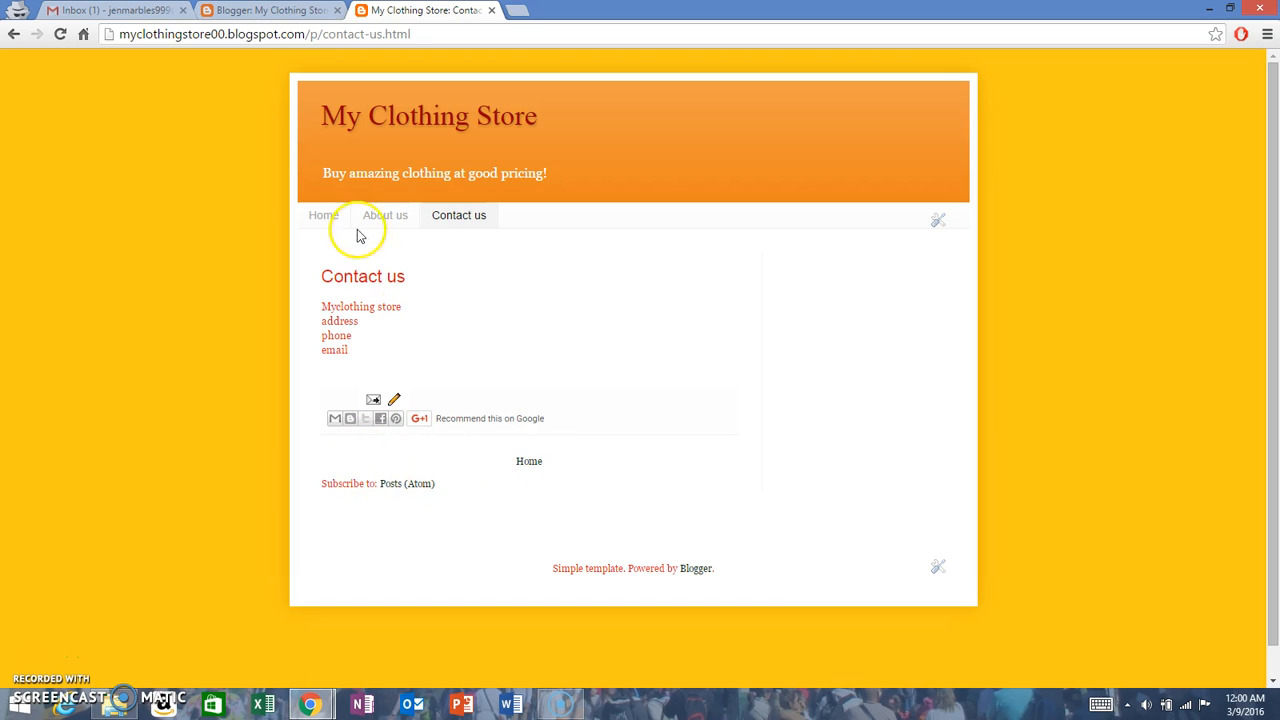
pyautogui.click(385, 216)
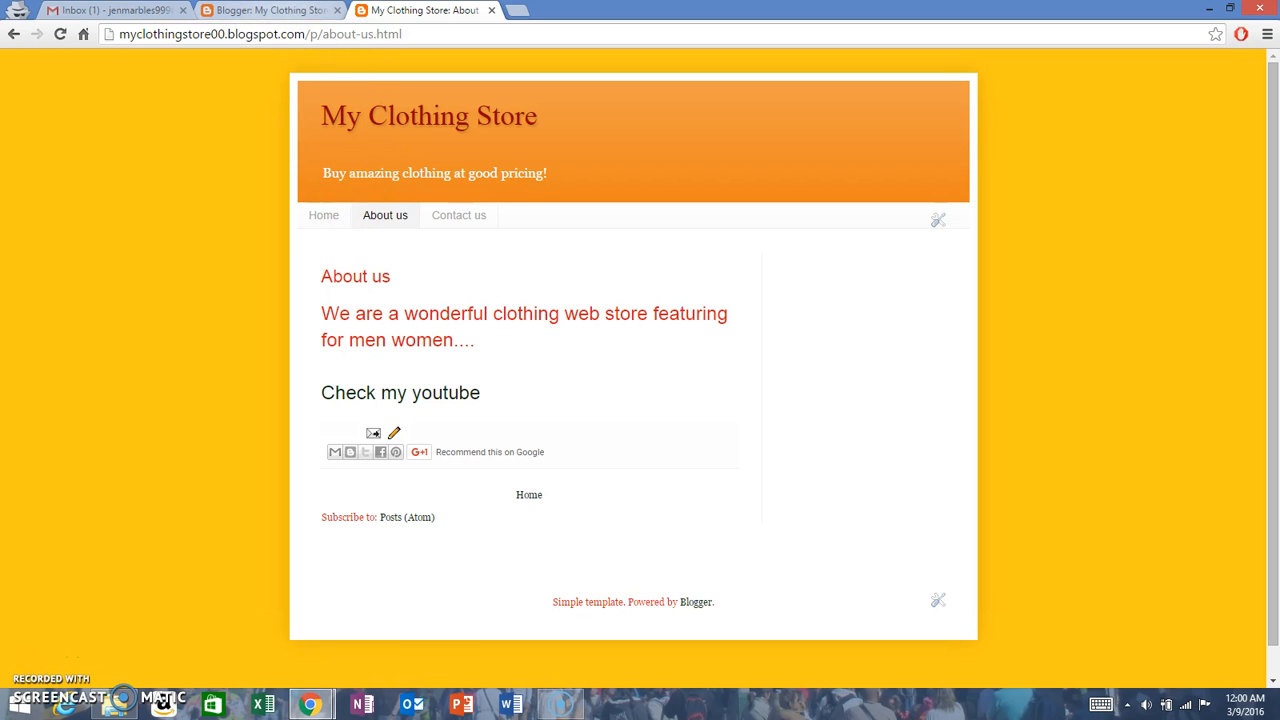
pyautogui.click(492, 10)
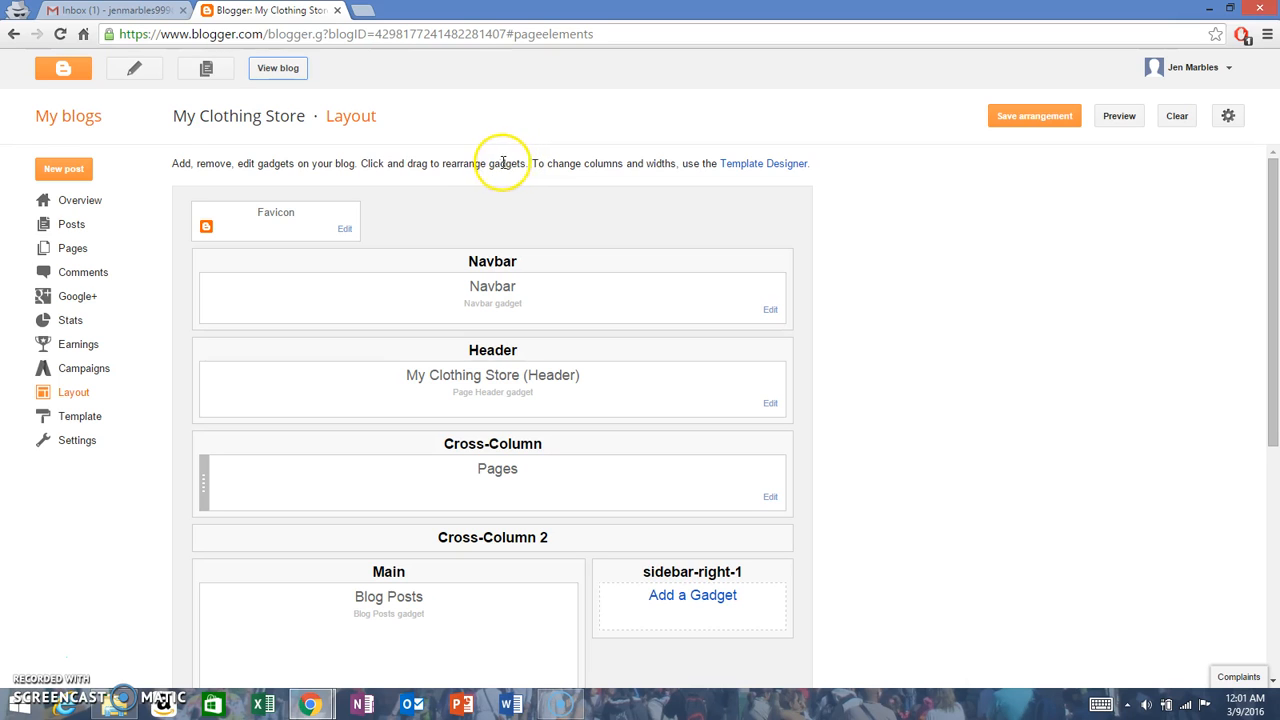
# Step: Create a new blog post titled "Police Costume" and save it with an empty body
pyautogui.click(70, 225)
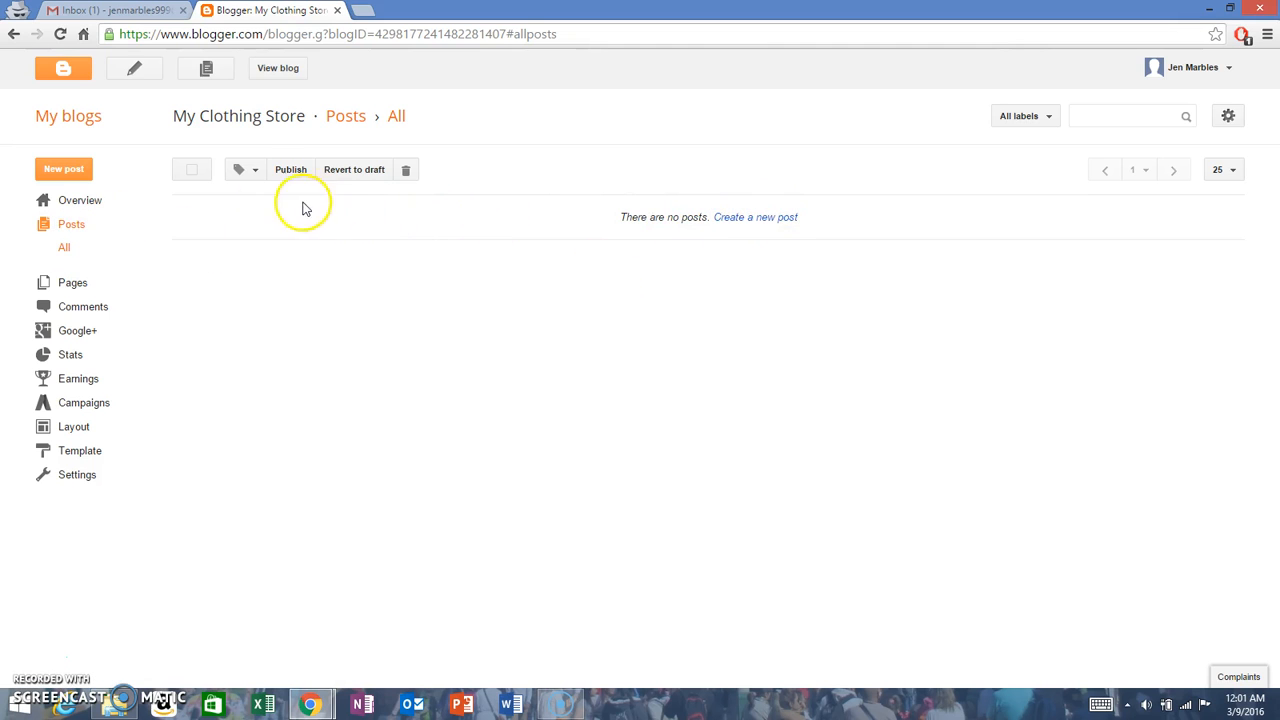
pyautogui.click(52, 175)
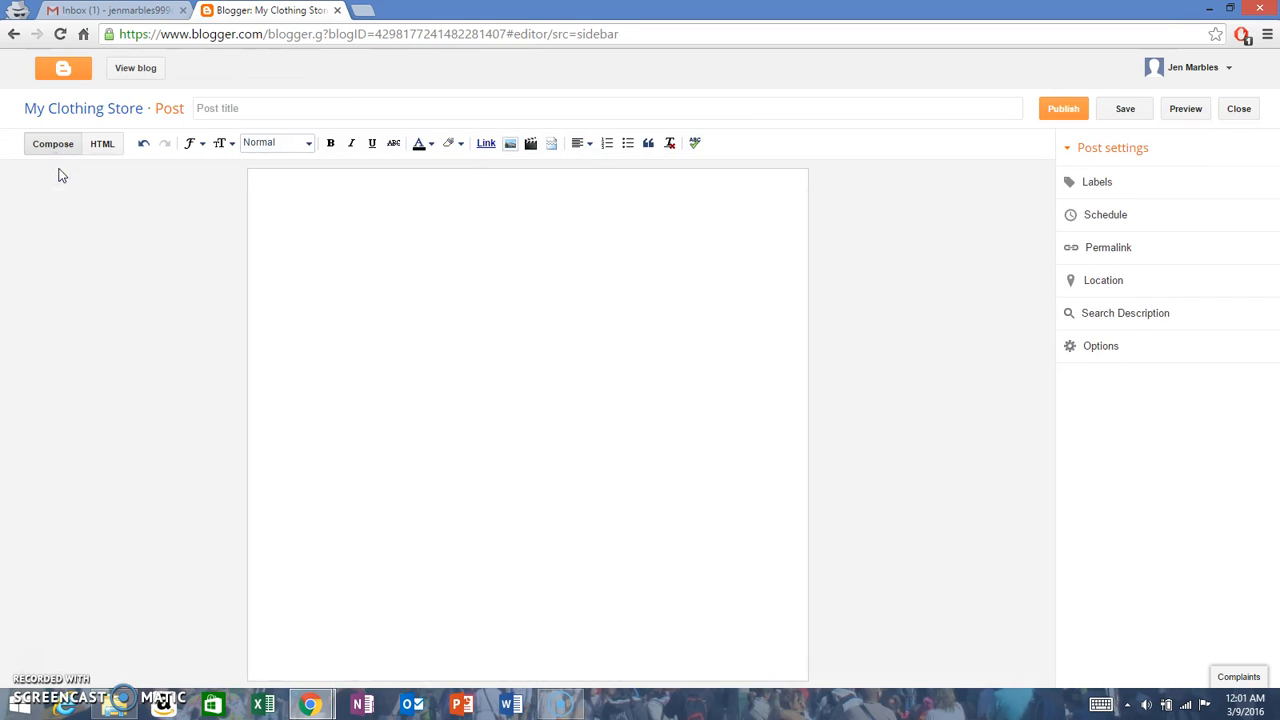
pyautogui.click(315, 106)
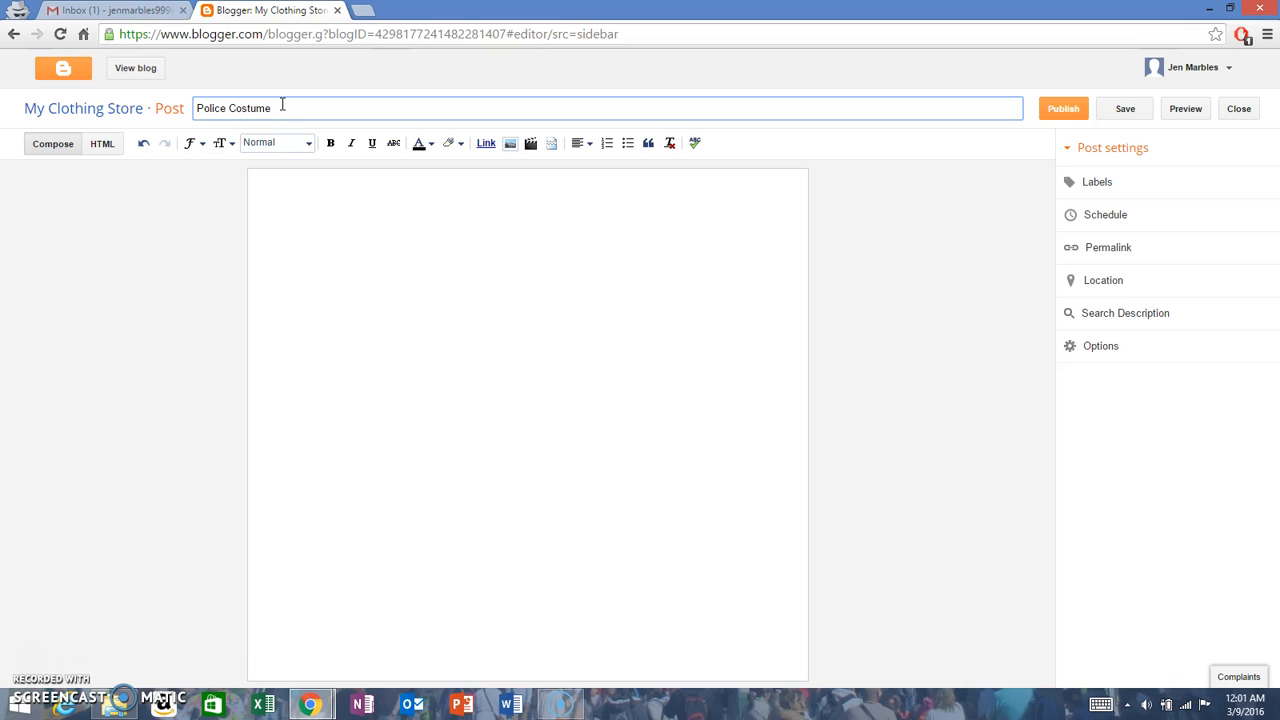
pyautogui.click(341, 197)
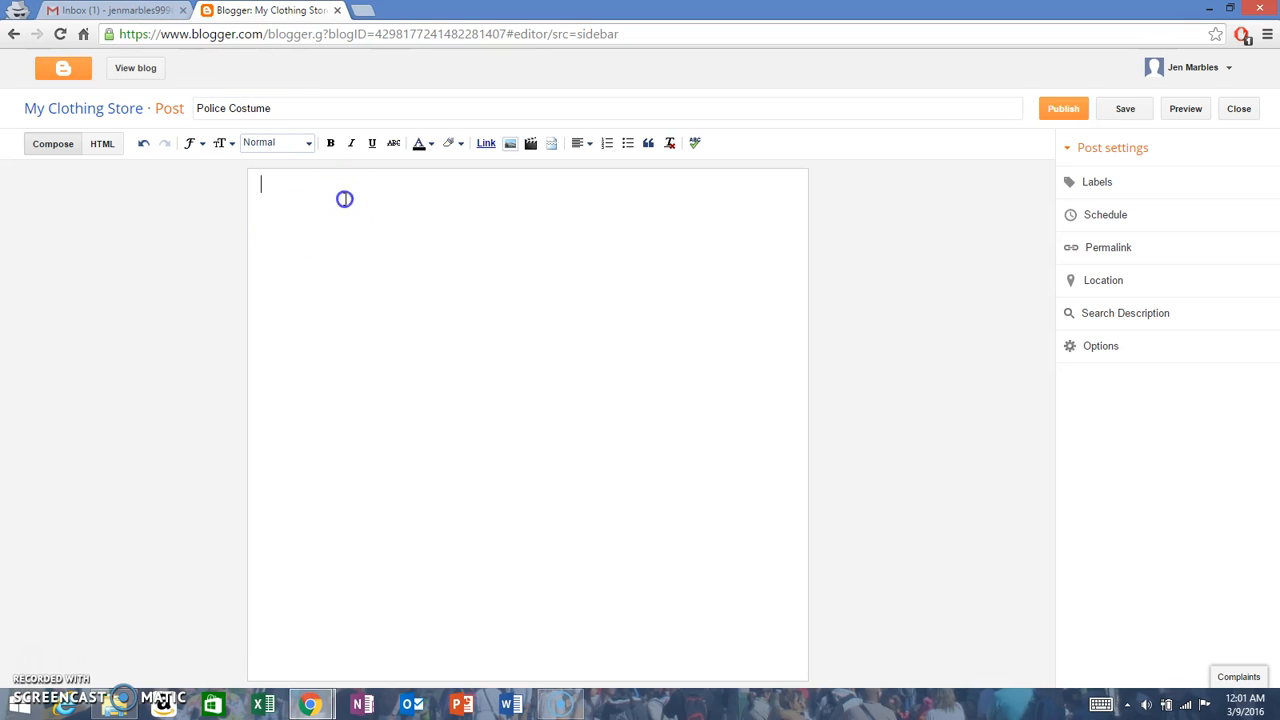
pyautogui.hotkey('ctrl', 's')
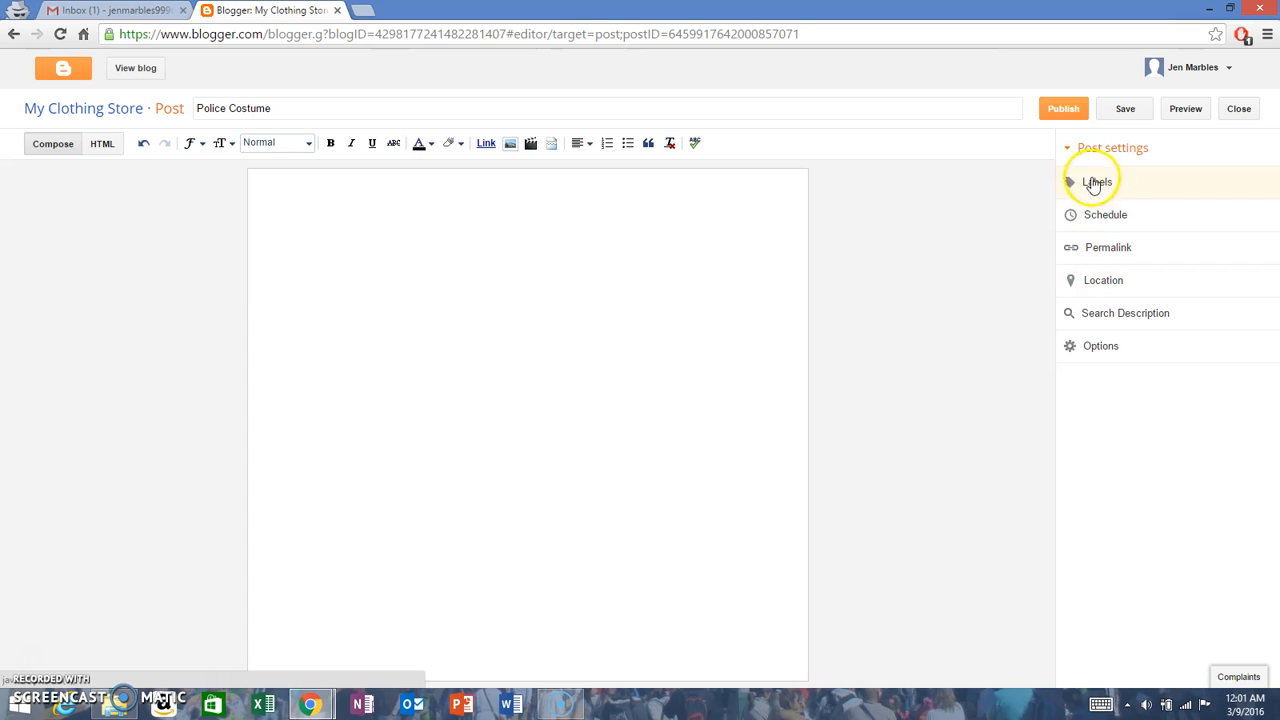
pyautogui.click(511, 144)
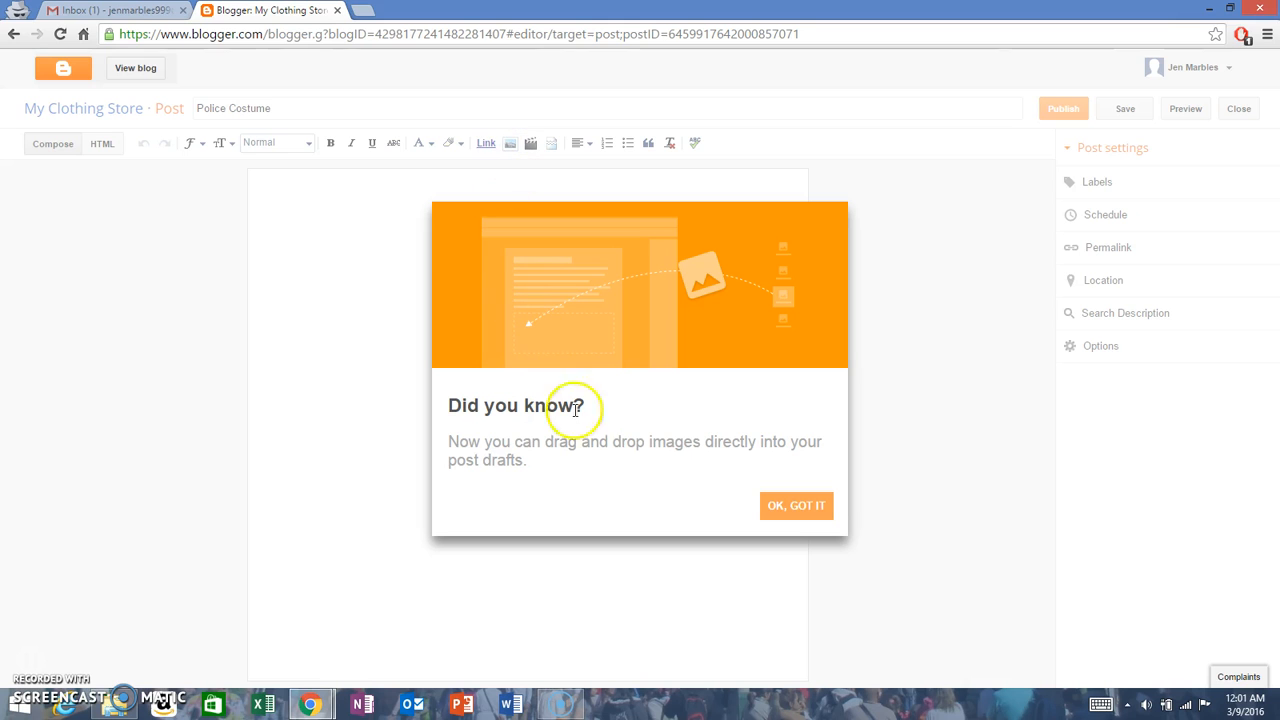
pyautogui.click(796, 505)
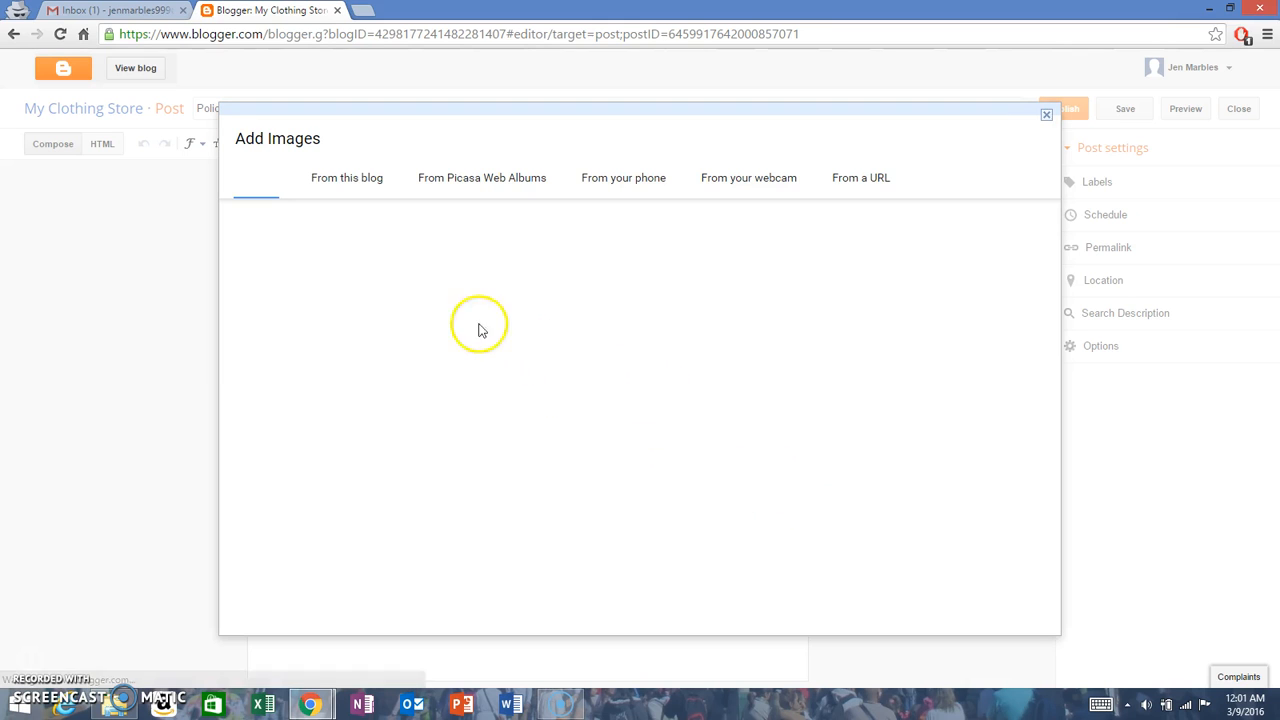
pyautogui.click(1045, 138)
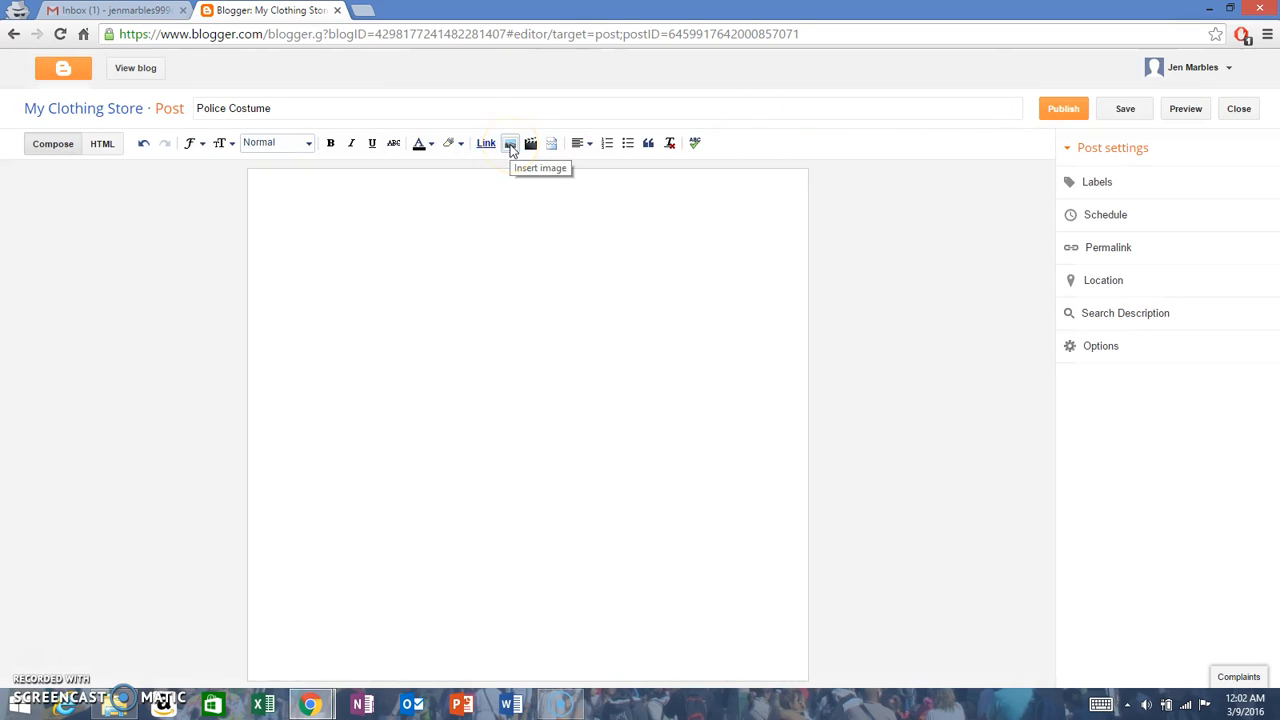
# Step: Upload the image "201-2T police" from the Toy Store folder in Downloads and insert it into the post
pyautogui.click(510, 145)
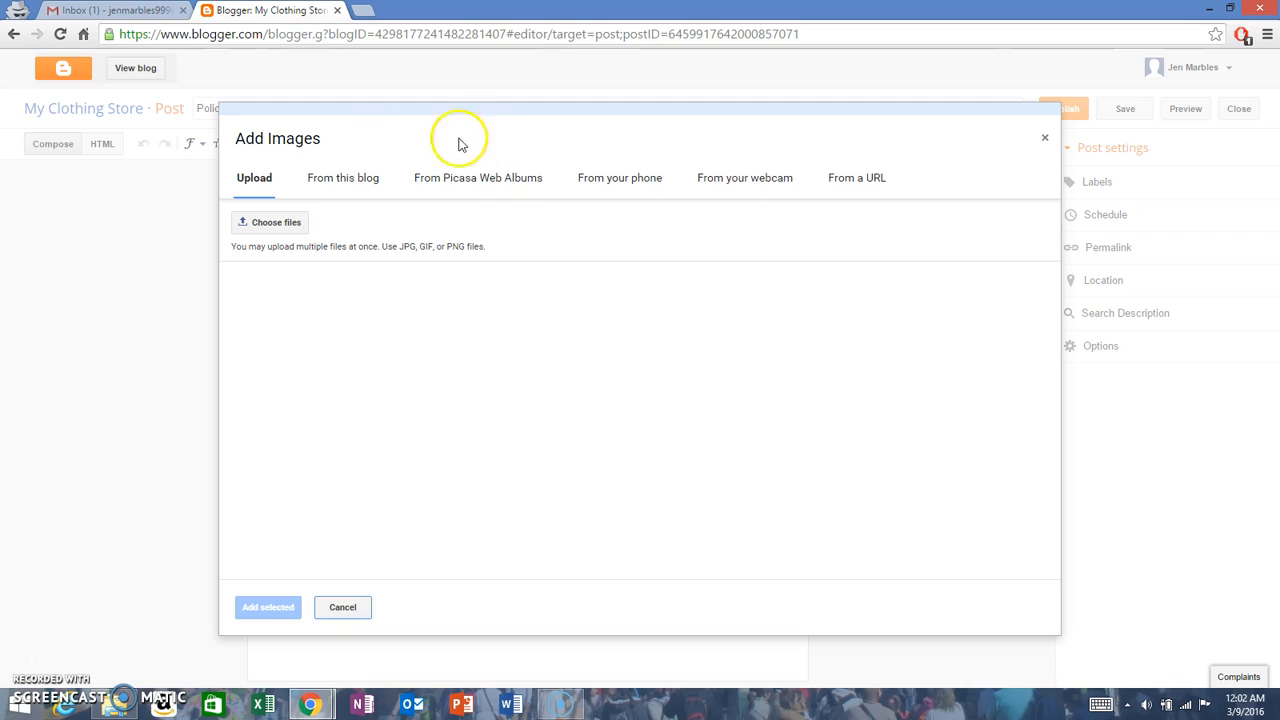
pyautogui.click(260, 216)
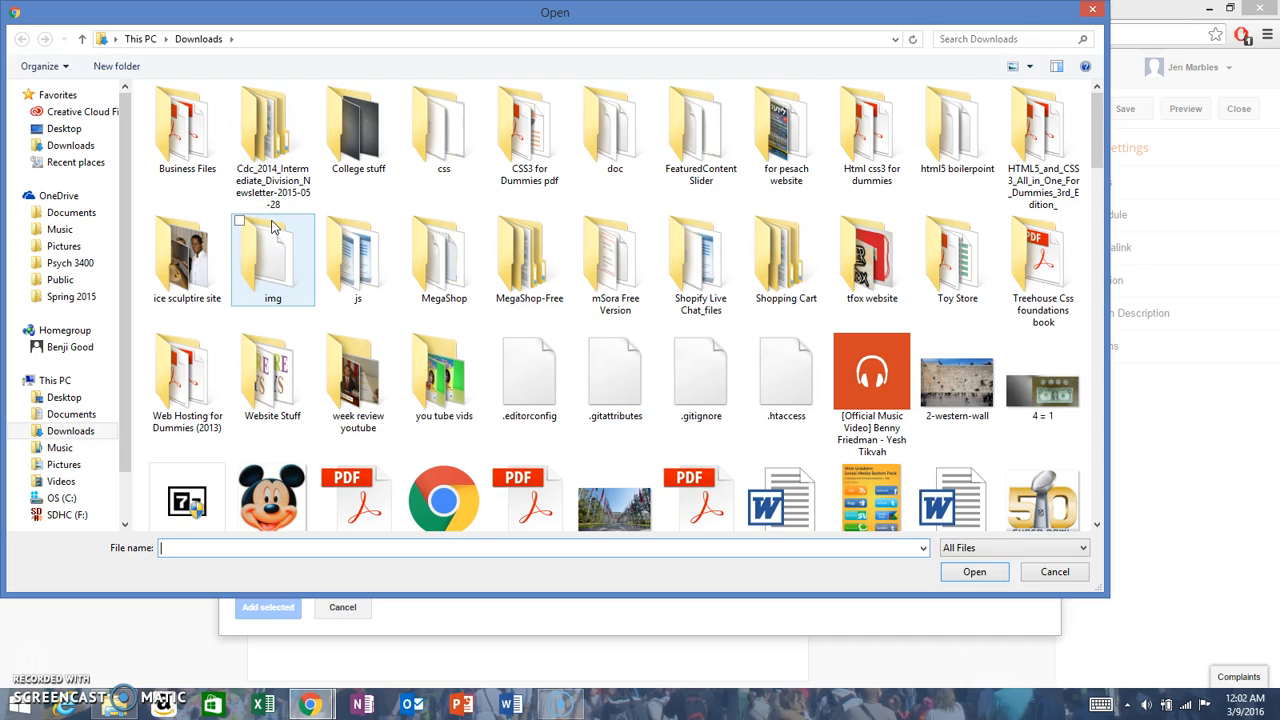
pyautogui.click(766, 266)
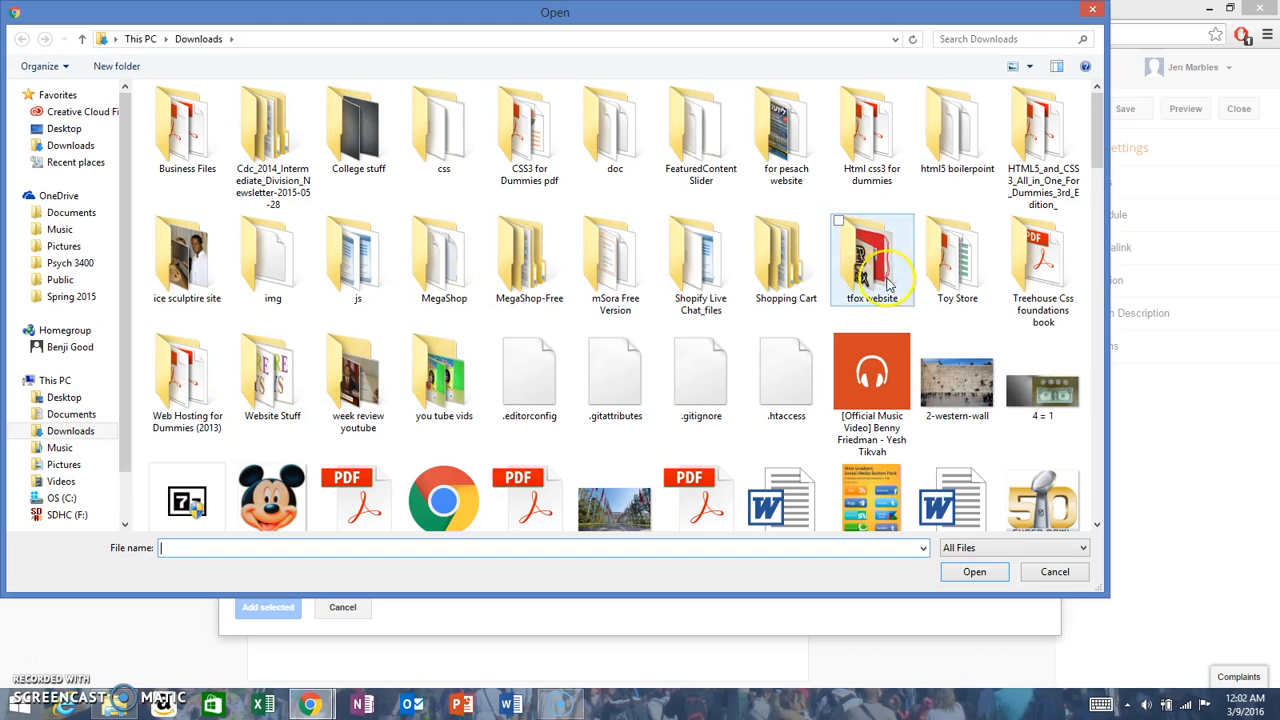
pyautogui.doubleClick(966, 283)
pyautogui.click(622, 140)
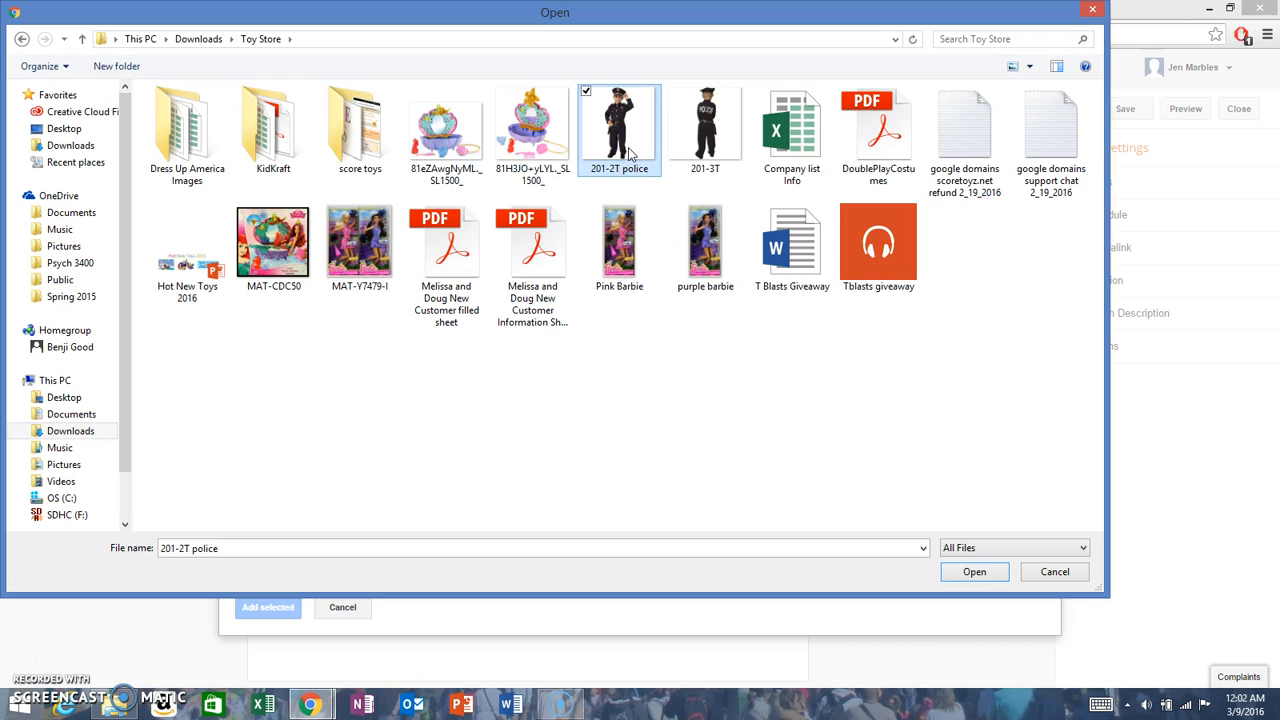
pyautogui.doubleClick(628, 148)
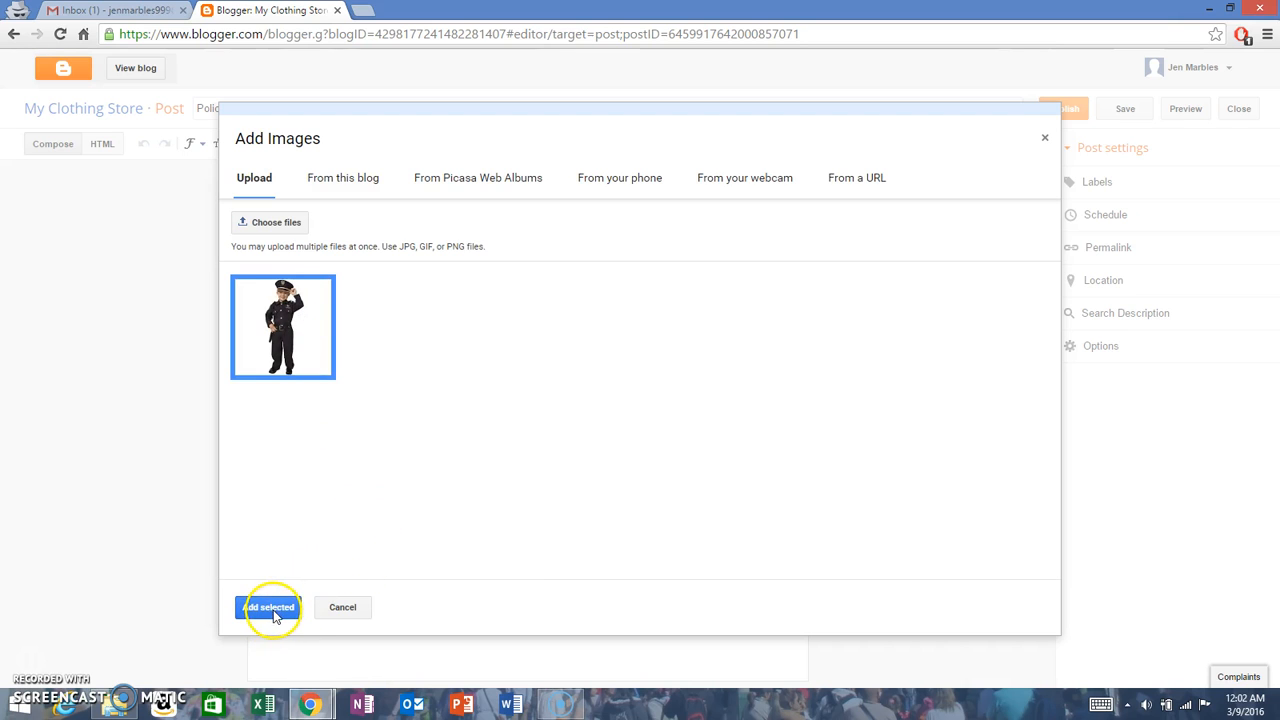
pyautogui.click(421, 314)
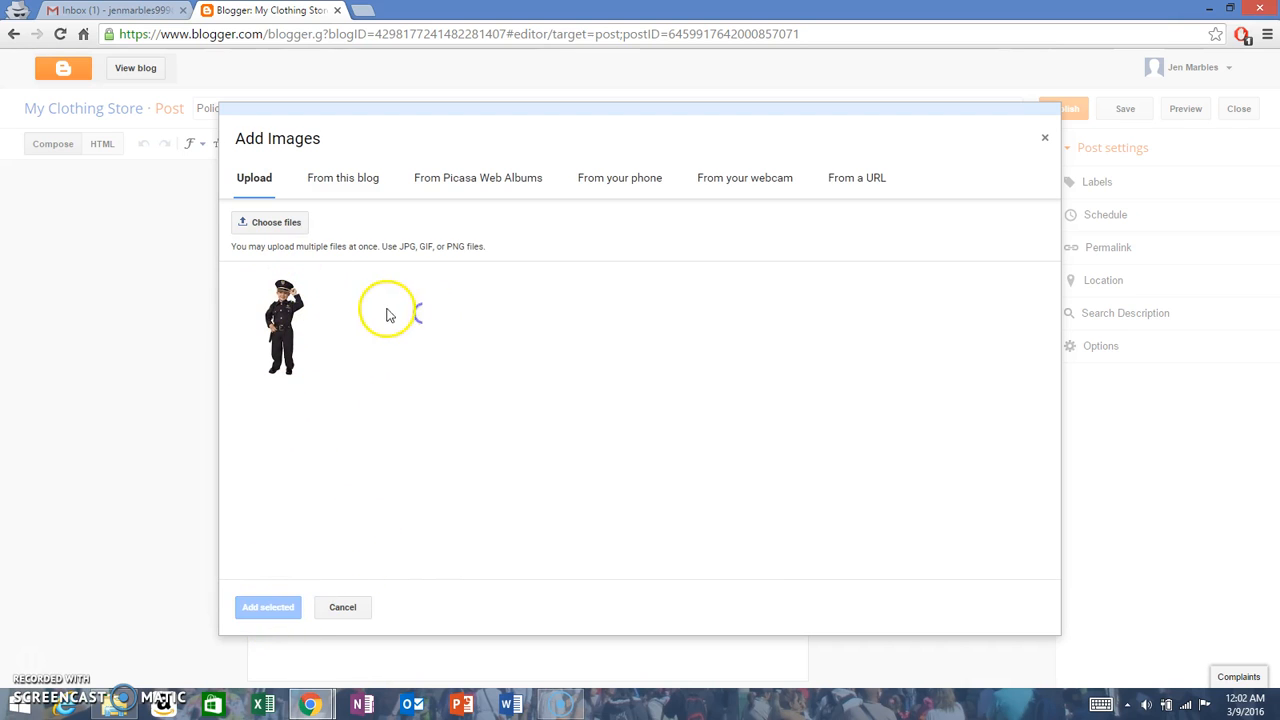
pyautogui.click(280, 322)
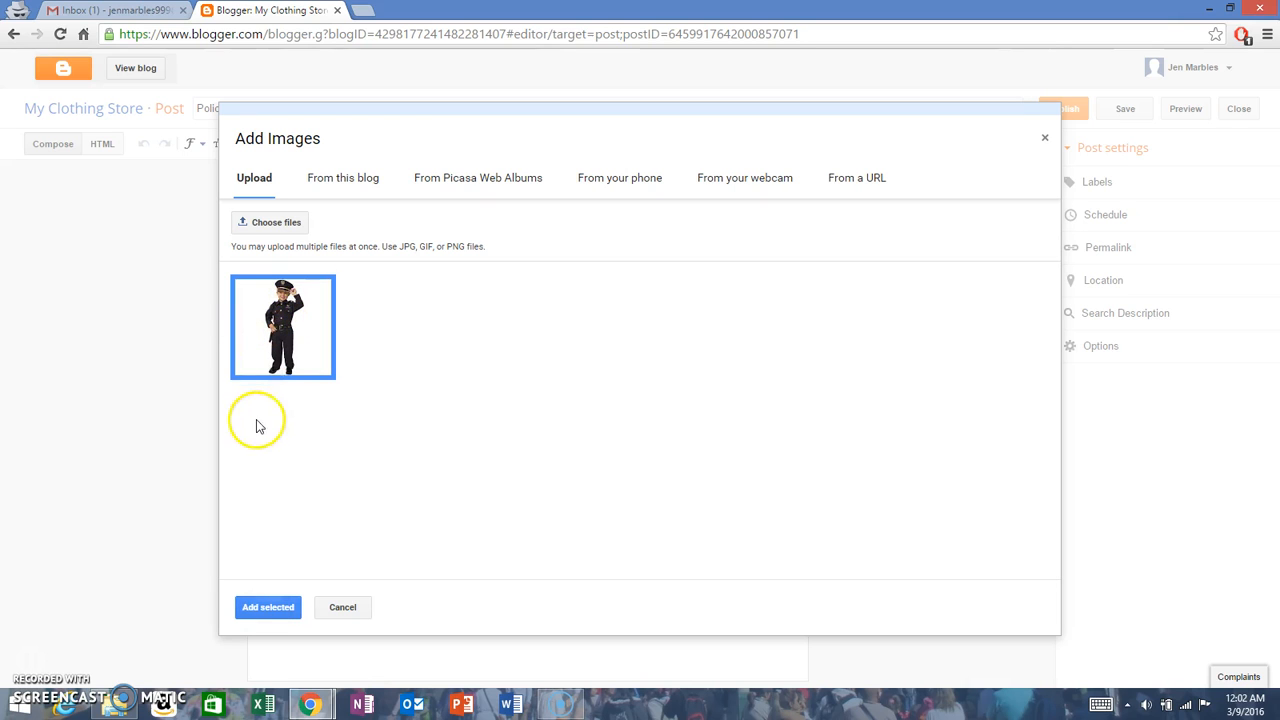
pyautogui.click(269, 607)
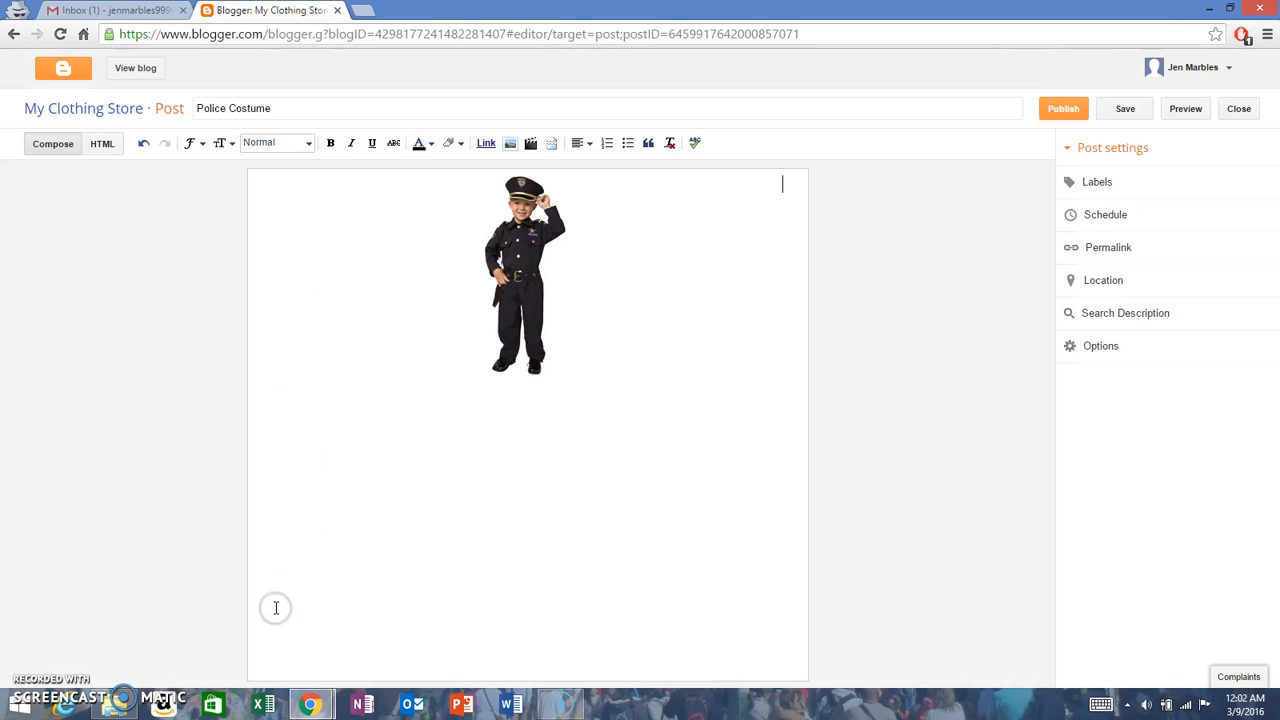
# Step: Align the police costume image to the left and set its paragraph alignment to left
pyautogui.click(515, 259)
pyautogui.click(515, 259)
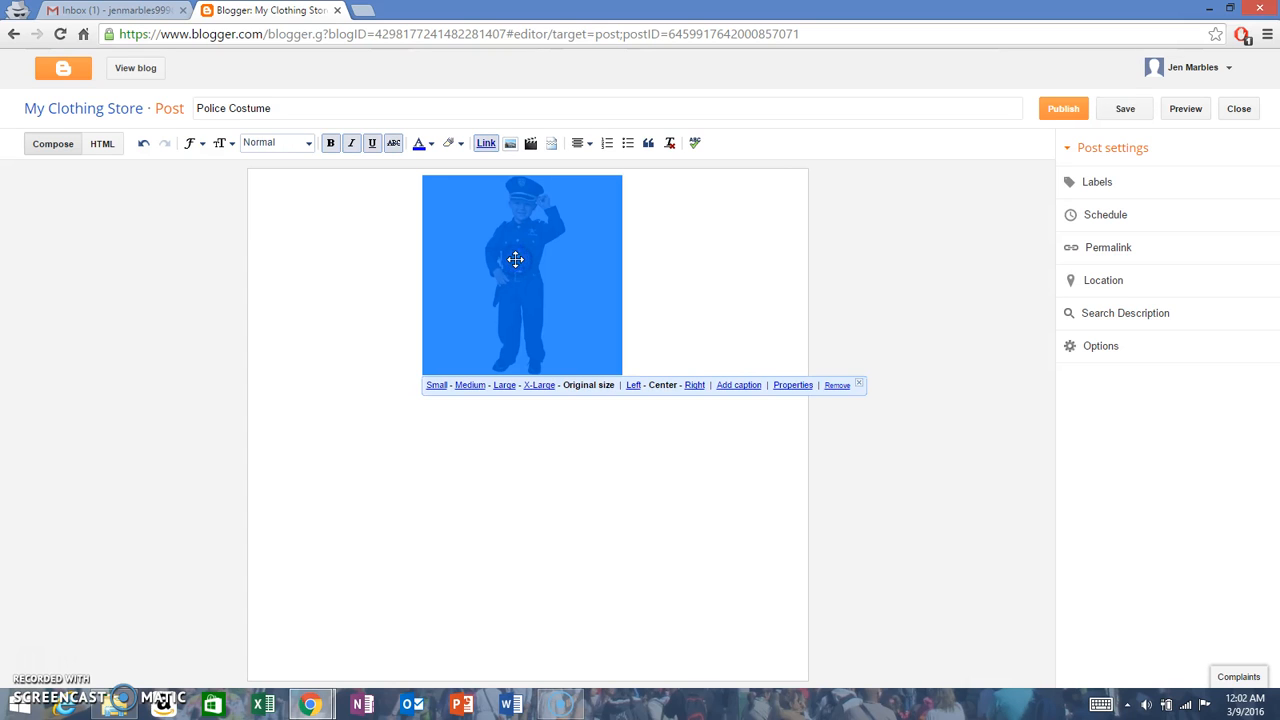
pyautogui.click(633, 386)
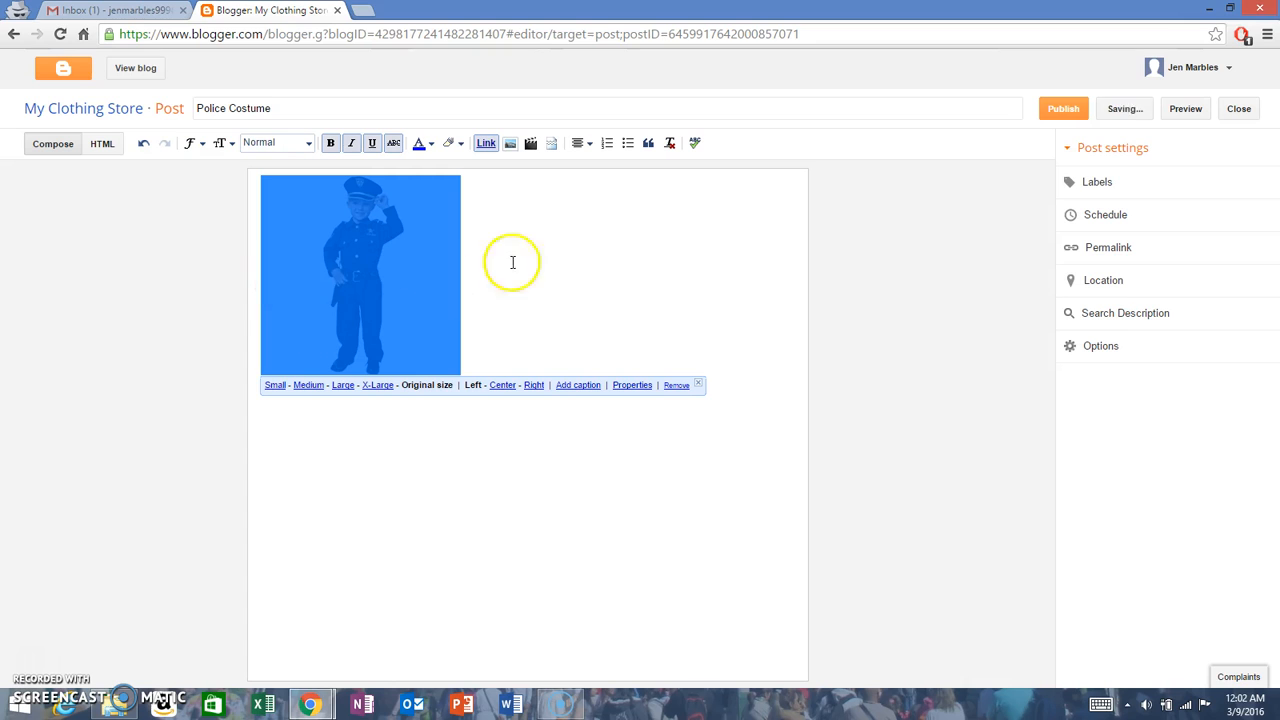
pyautogui.click(580, 144)
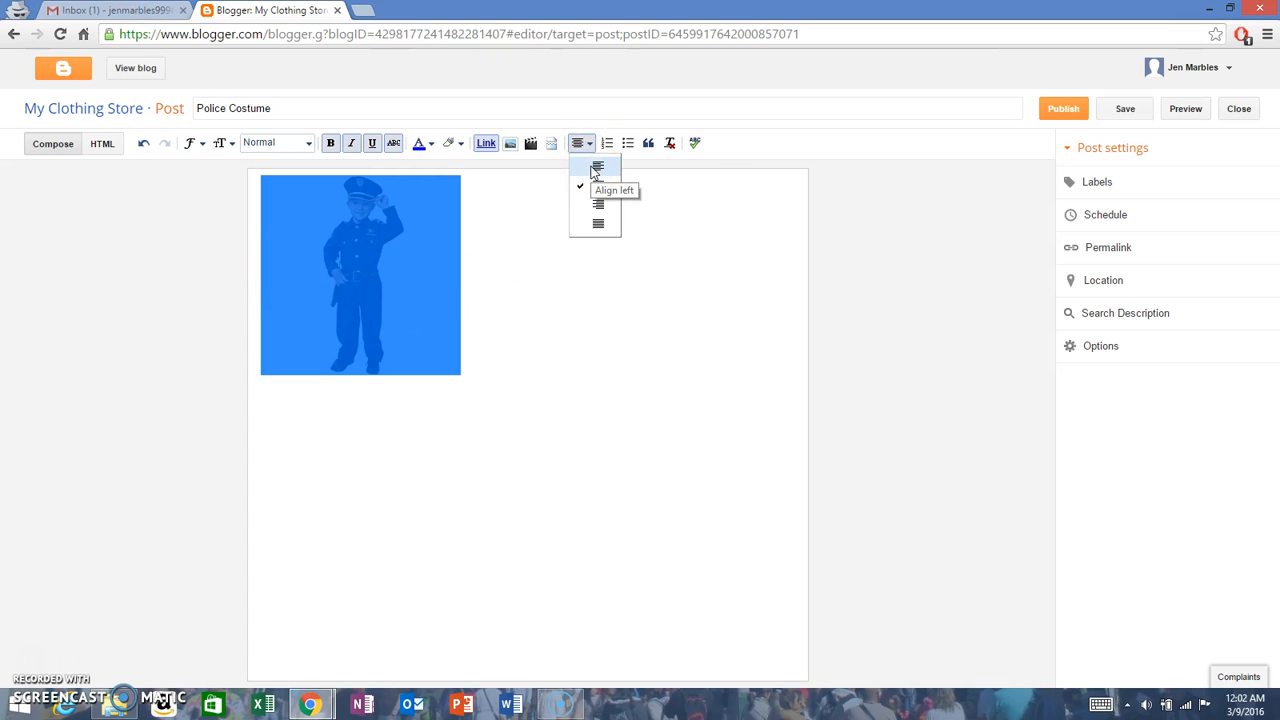
pyautogui.click(597, 168)
pyautogui.click(497, 236)
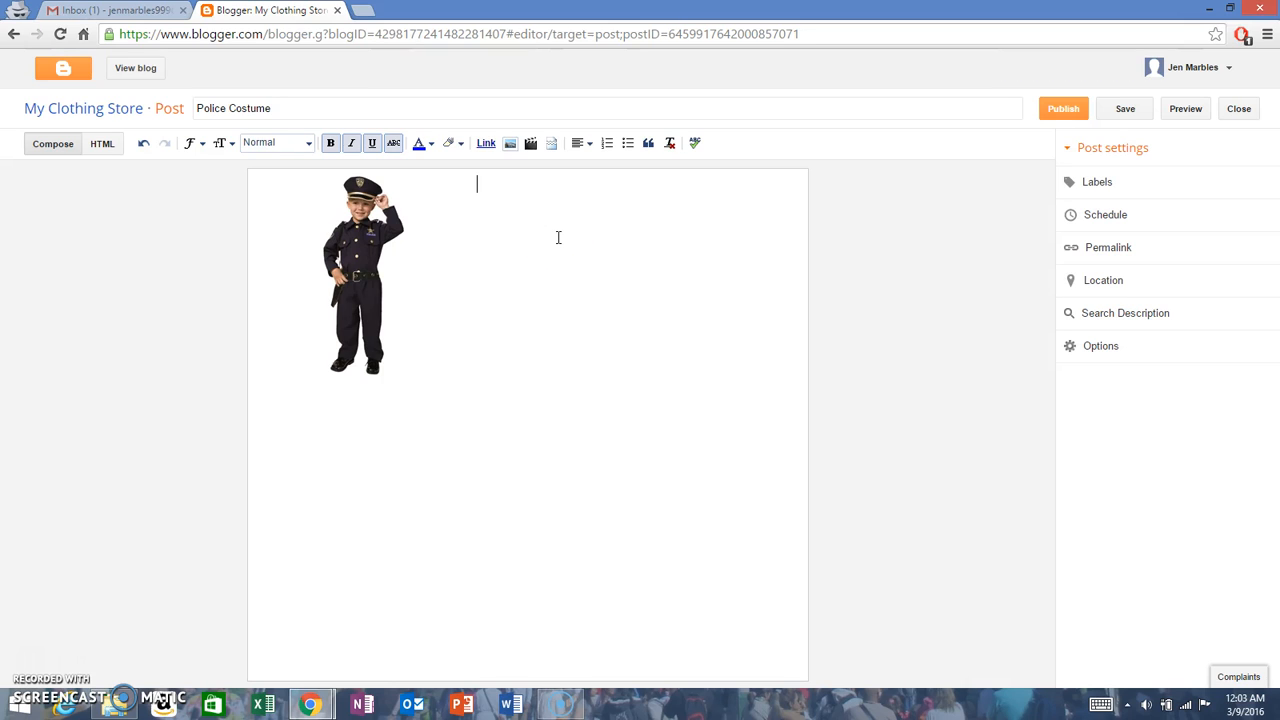
# Step: Insert a jump break below the costume image and add the line "Description" beneath the break
pyautogui.press('Return')
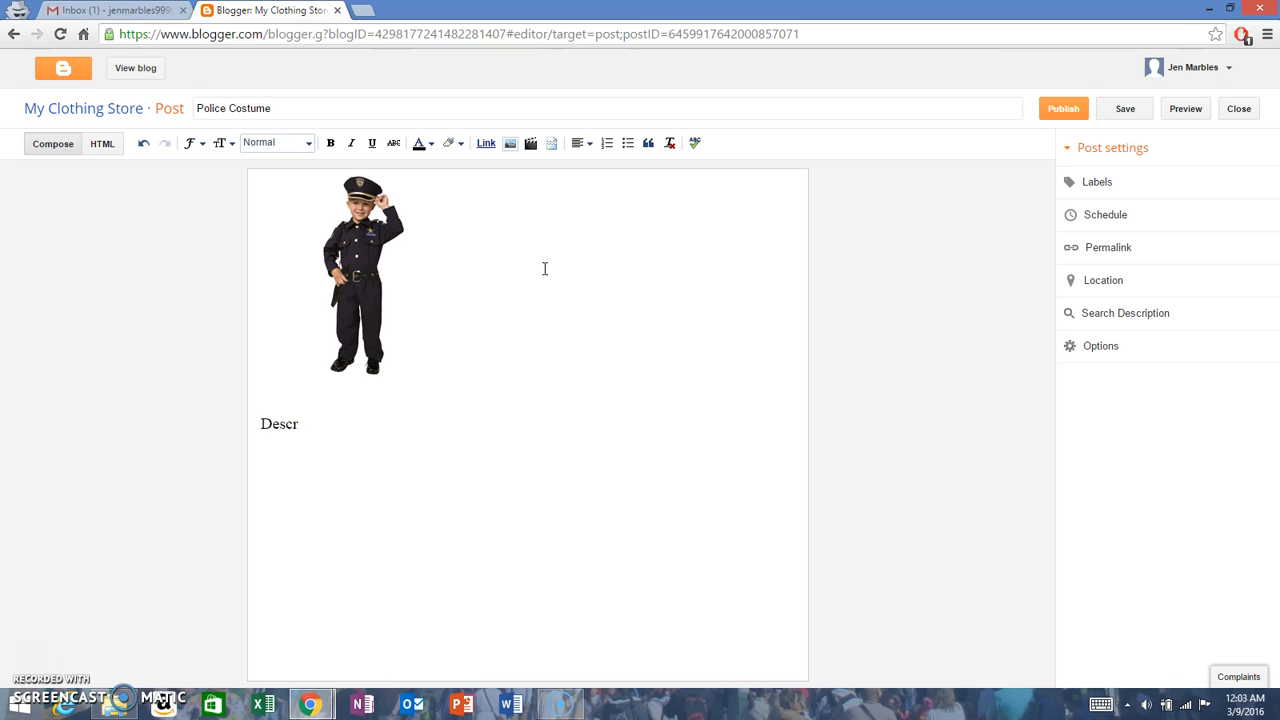
pyautogui.press('BackSpace')
pyautogui.press('BackSpace')
pyautogui.press('BackSpace')
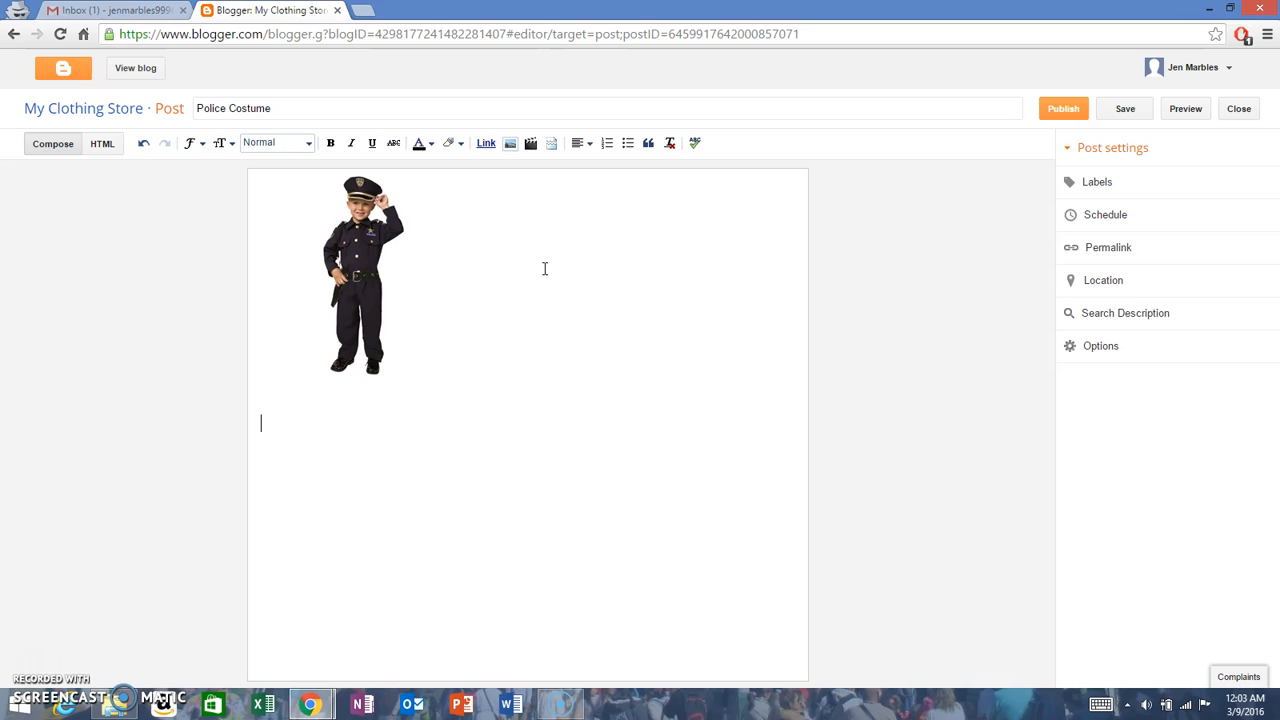
pyautogui.click(551, 145)
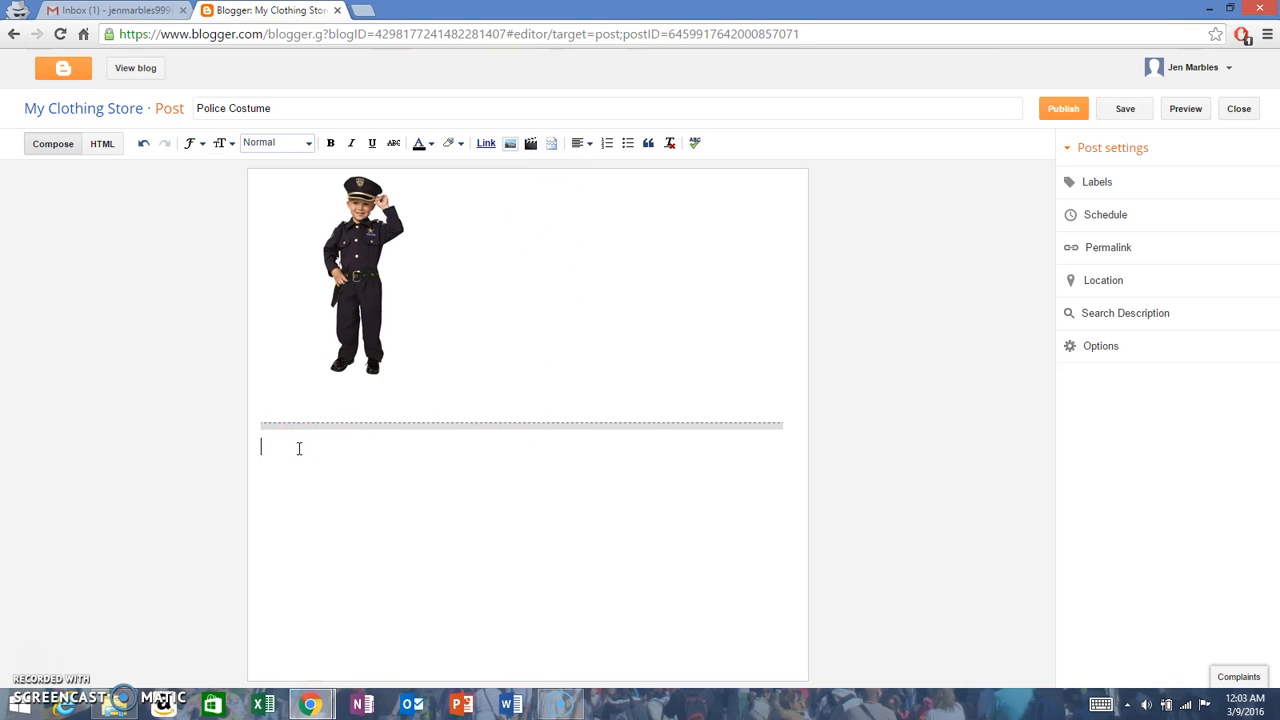
pyautogui.write('Derc')
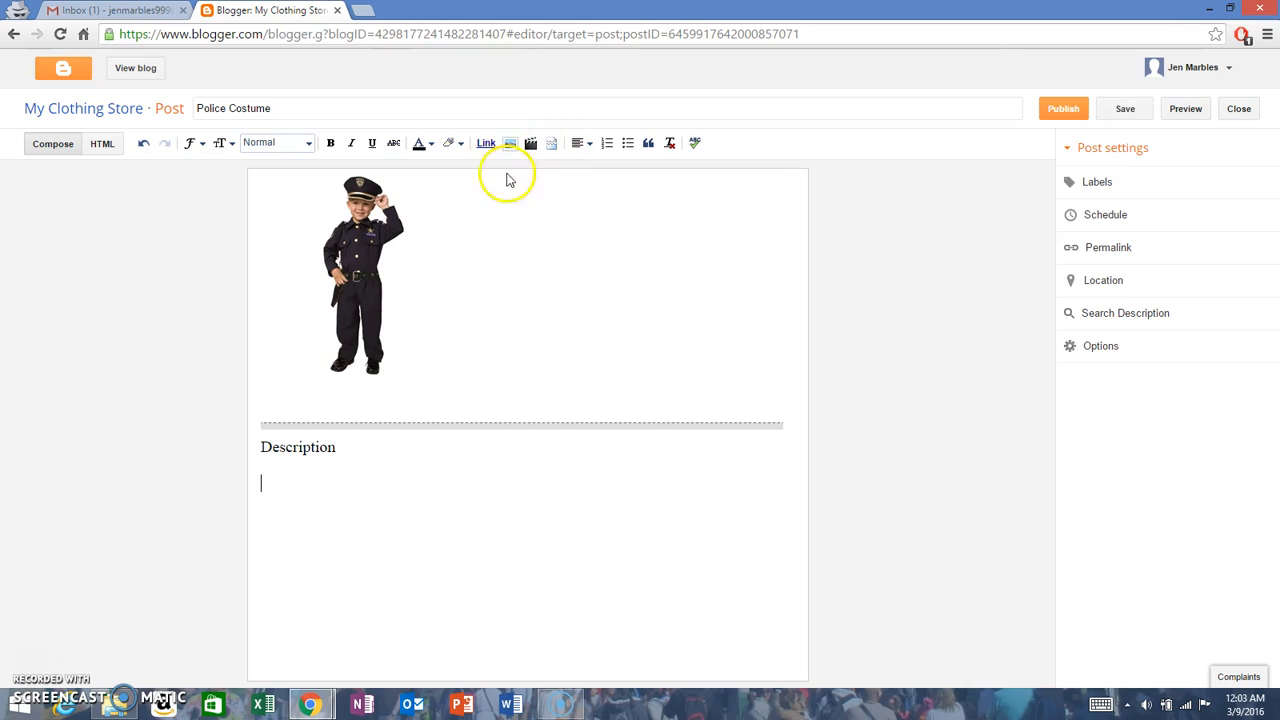
# Step: Add the text "Price $19.99" beside the costume image
pyautogui.click(476, 216)
pyautogui.click(477, 198)
pyautogui.click(470, 190)
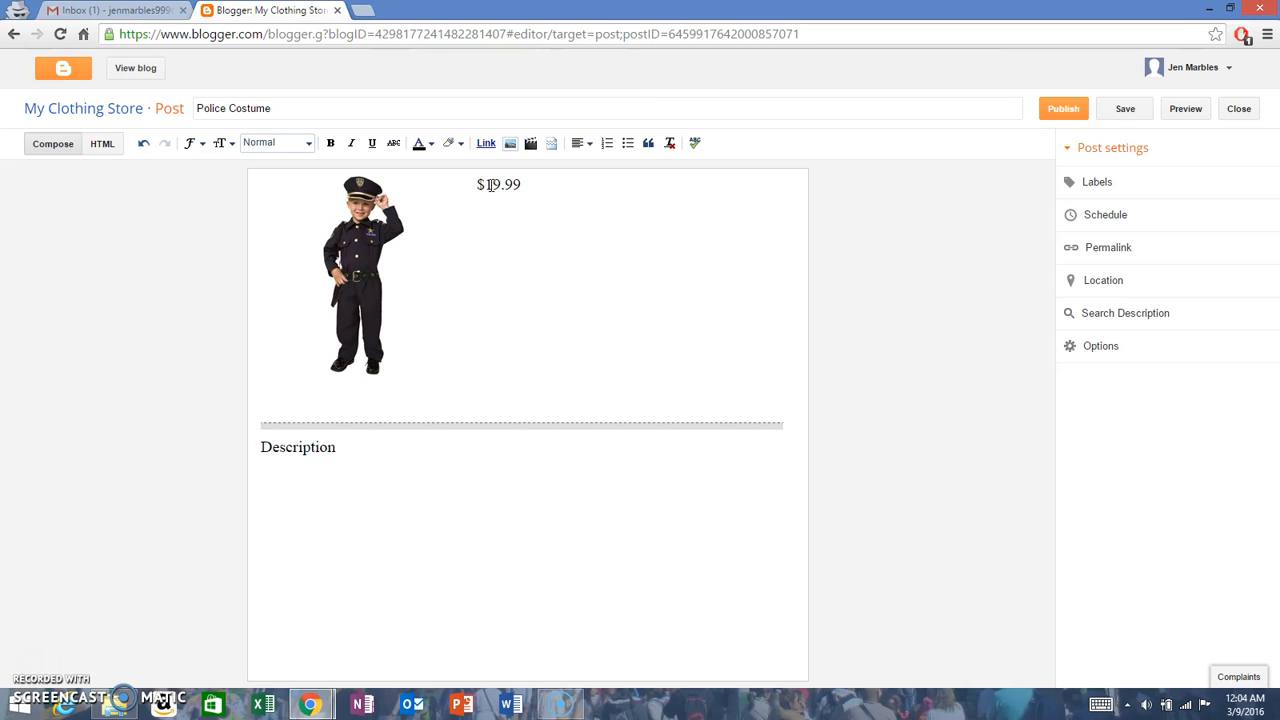
pyautogui.moveTo(521, 184); pyautogui.dragTo(500, 184)
pyautogui.click(470, 184)
pyautogui.write('Price')
# Step: Make the price text beside the costume image bold, keeping it as a single line
pyautogui.moveTo(558, 185); pyautogui.dragTo(476, 185)
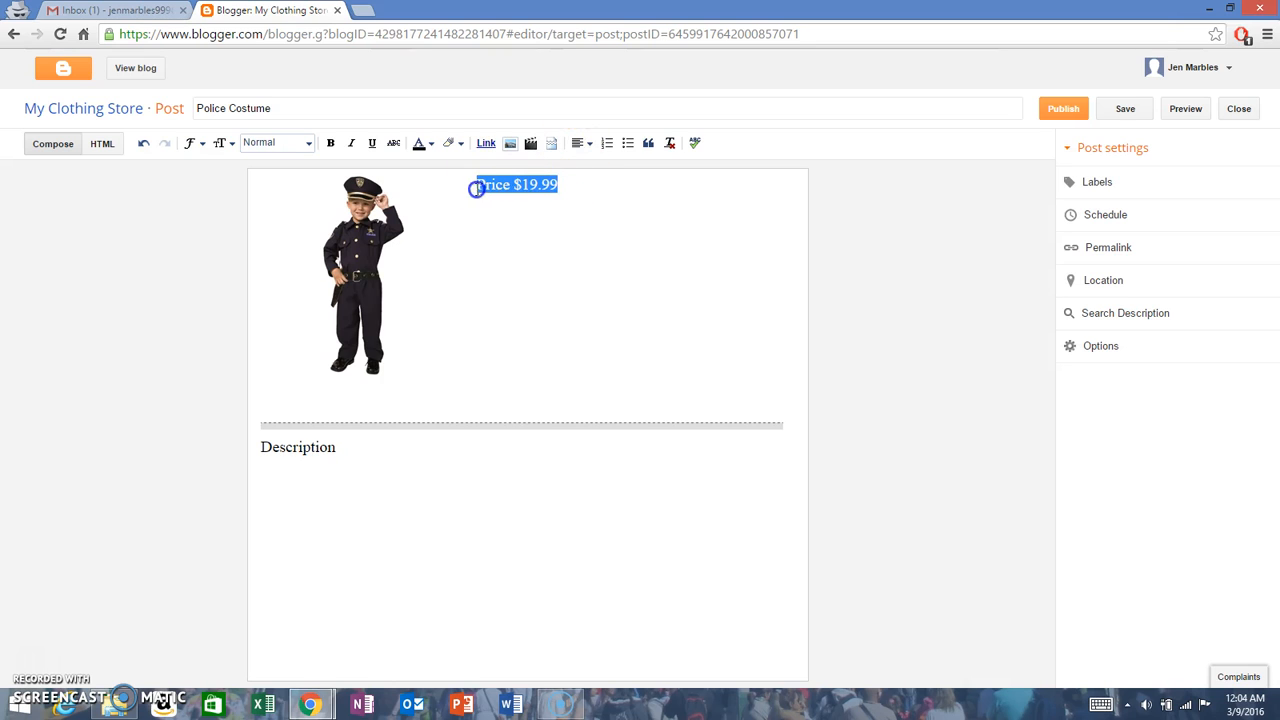
pyautogui.click(330, 143)
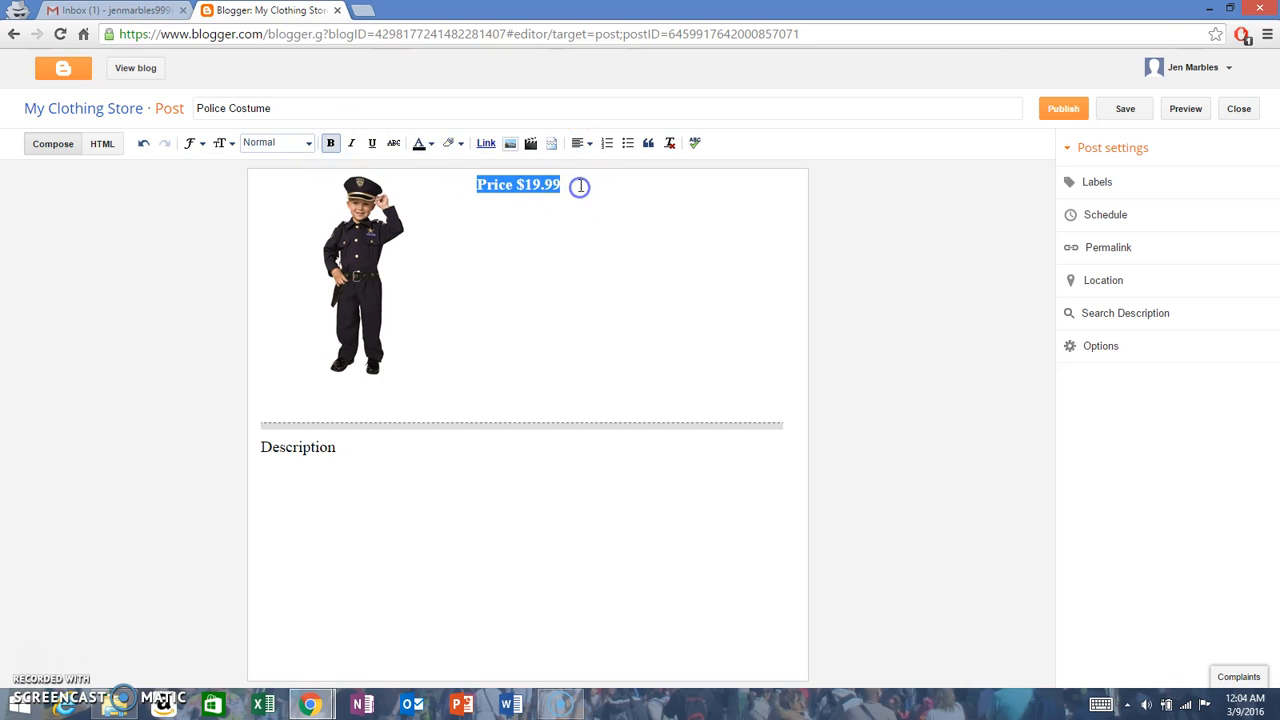
pyautogui.click(575, 184)
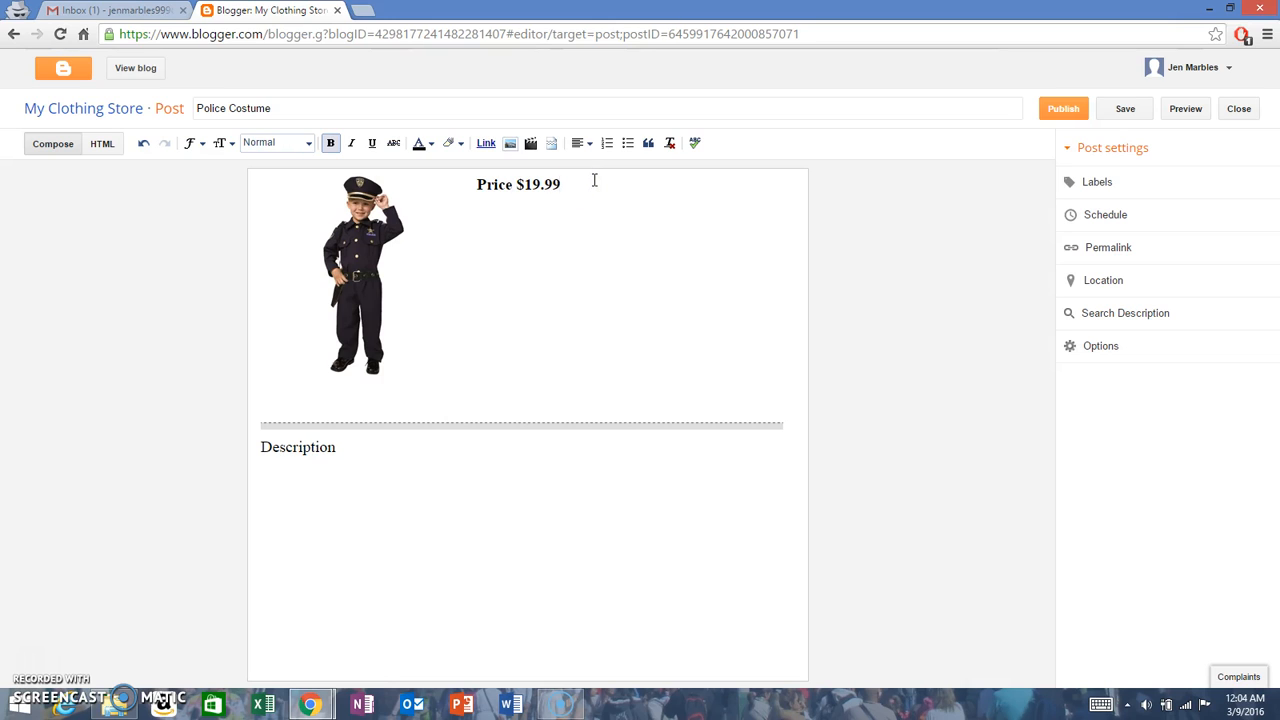
pyautogui.press('Return')
pyautogui.press('BackSpace')
pyautogui.press('BackSpace')
# Step: Add the lines "More Information" and "More IMages" below "Description" in the post
pyautogui.click(505, 482)
pyautogui.write('More infora')
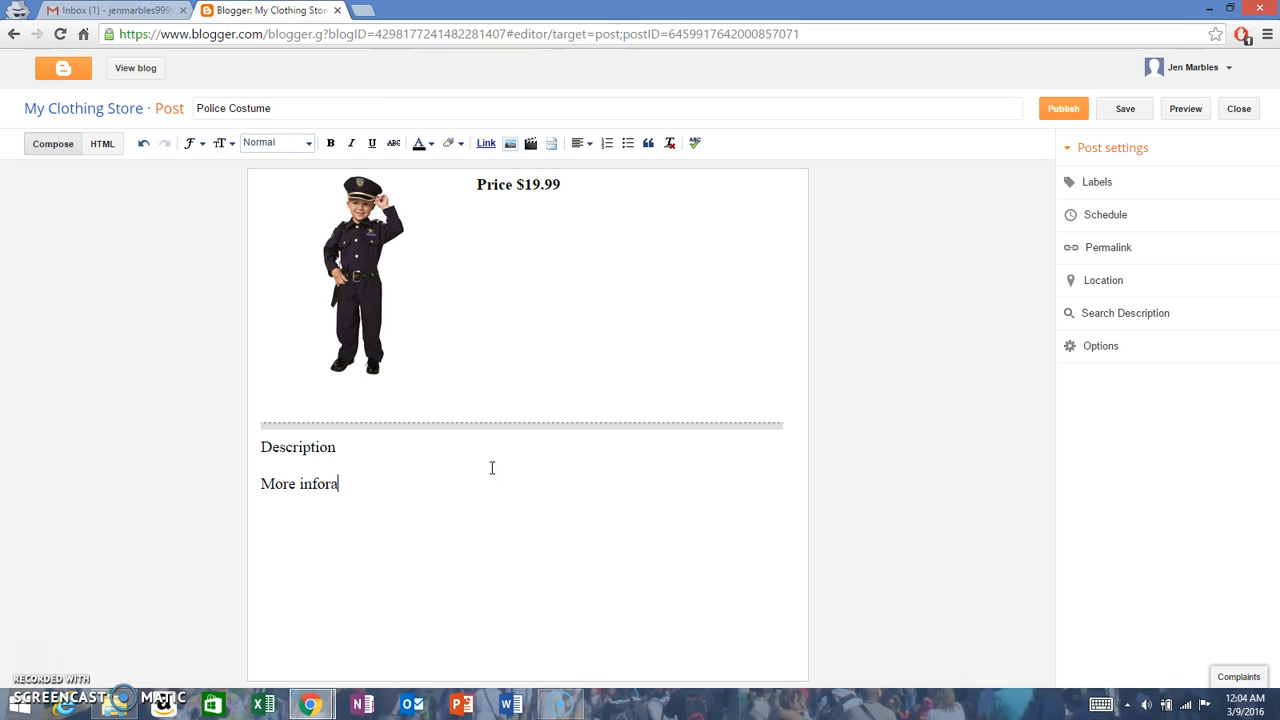
pyautogui.press('BackSpace')
pyautogui.press('BackSpace')
pyautogui.press('BackSpace')
pyautogui.press('BackSpace')
pyautogui.write('Information More I')
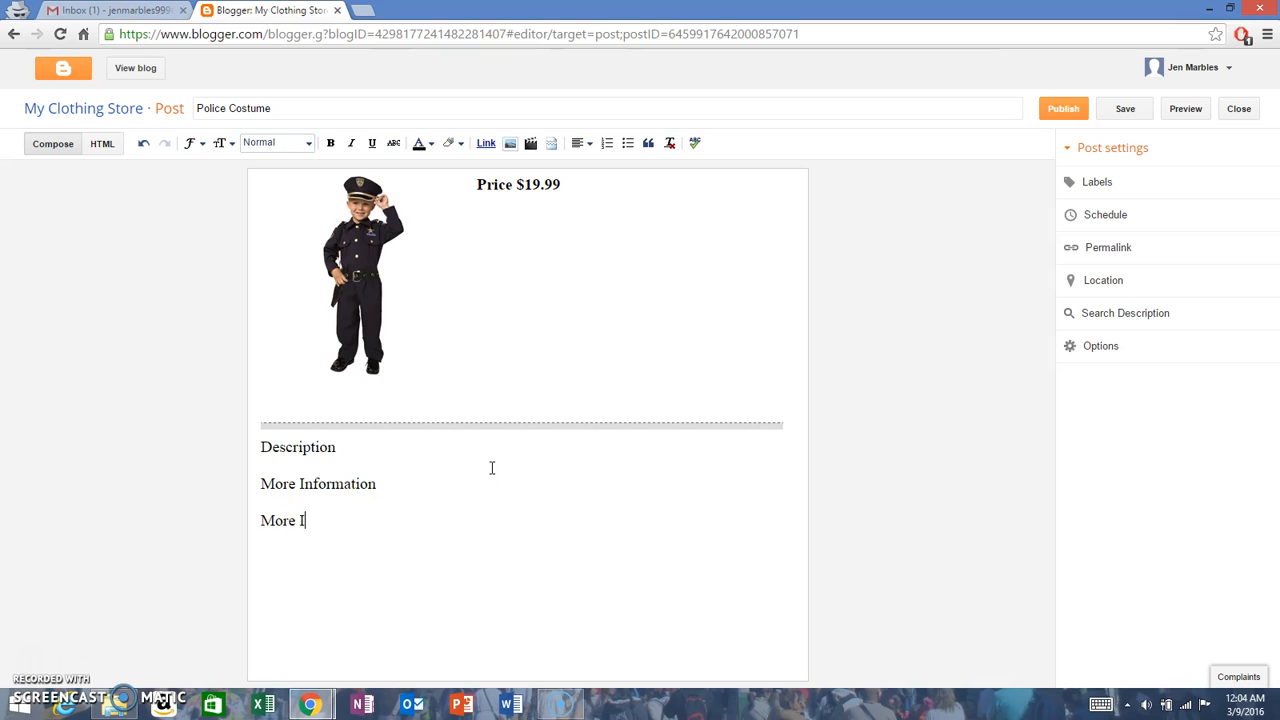
pyautogui.write('Mages')
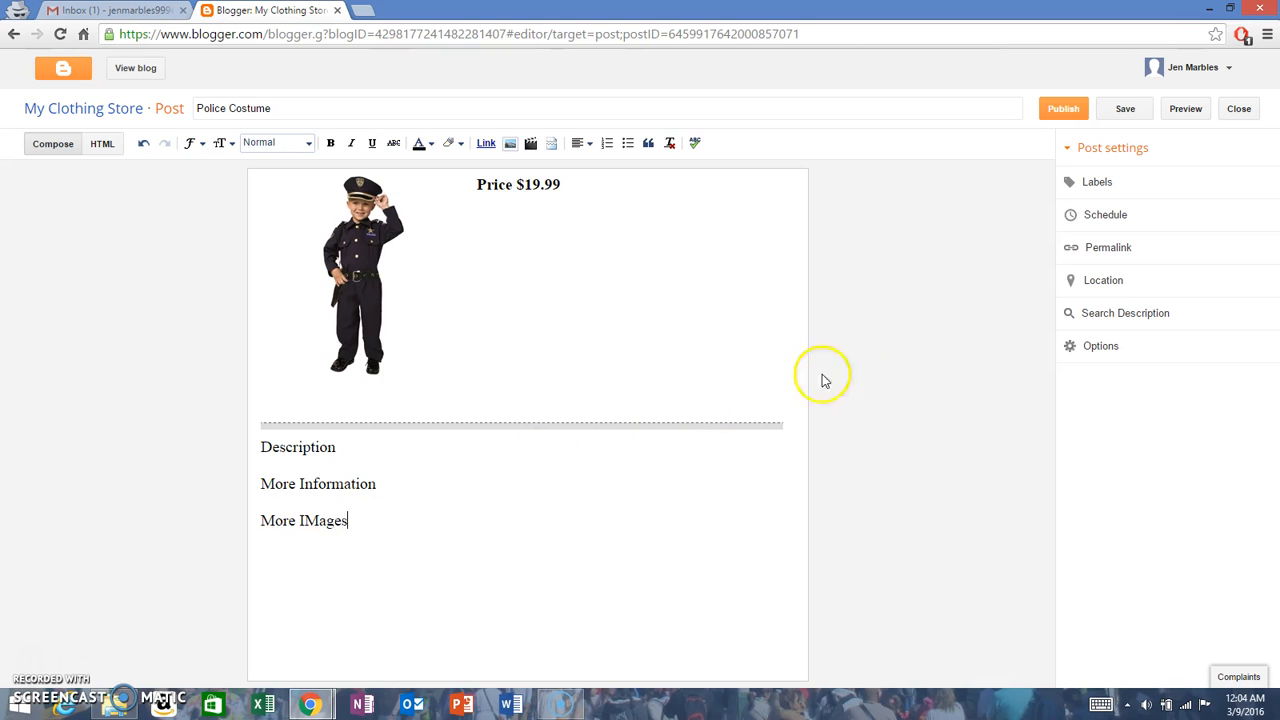
# Step: Assign the labels "costume, children" to the Police Costume post
pyautogui.click(1097, 183)
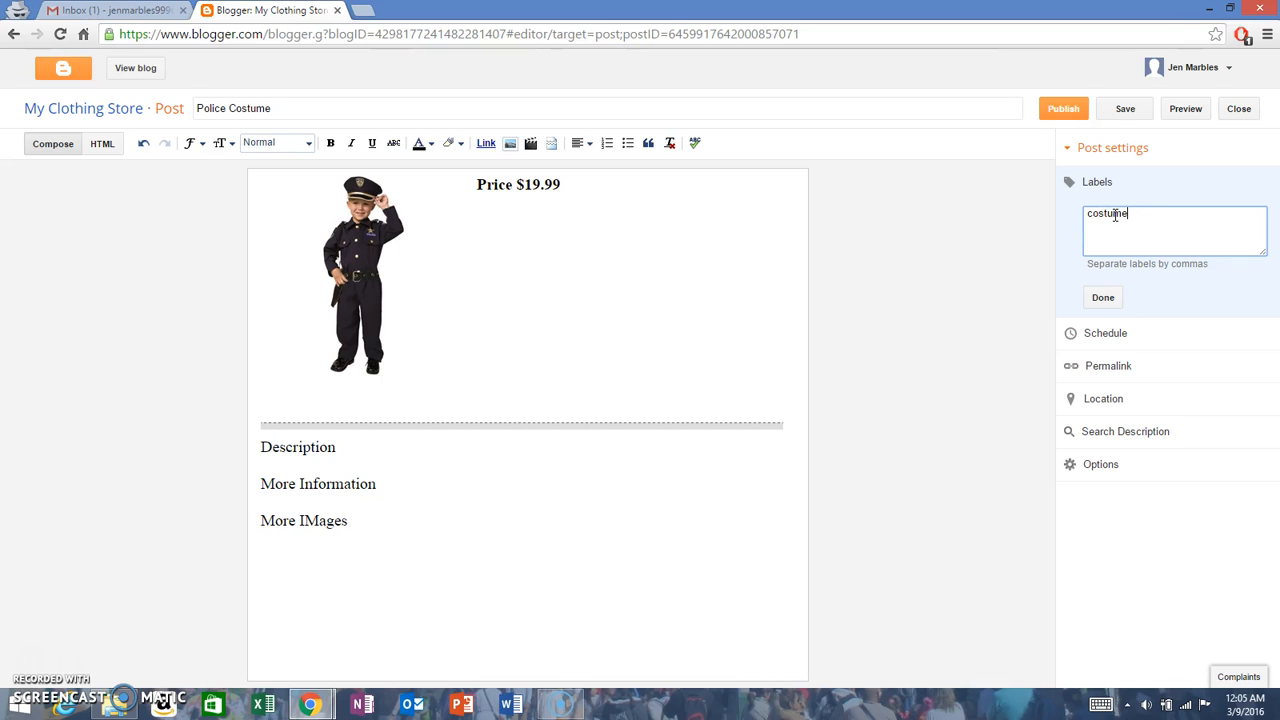
pyautogui.write(', cl')
pyautogui.click(1112, 297)
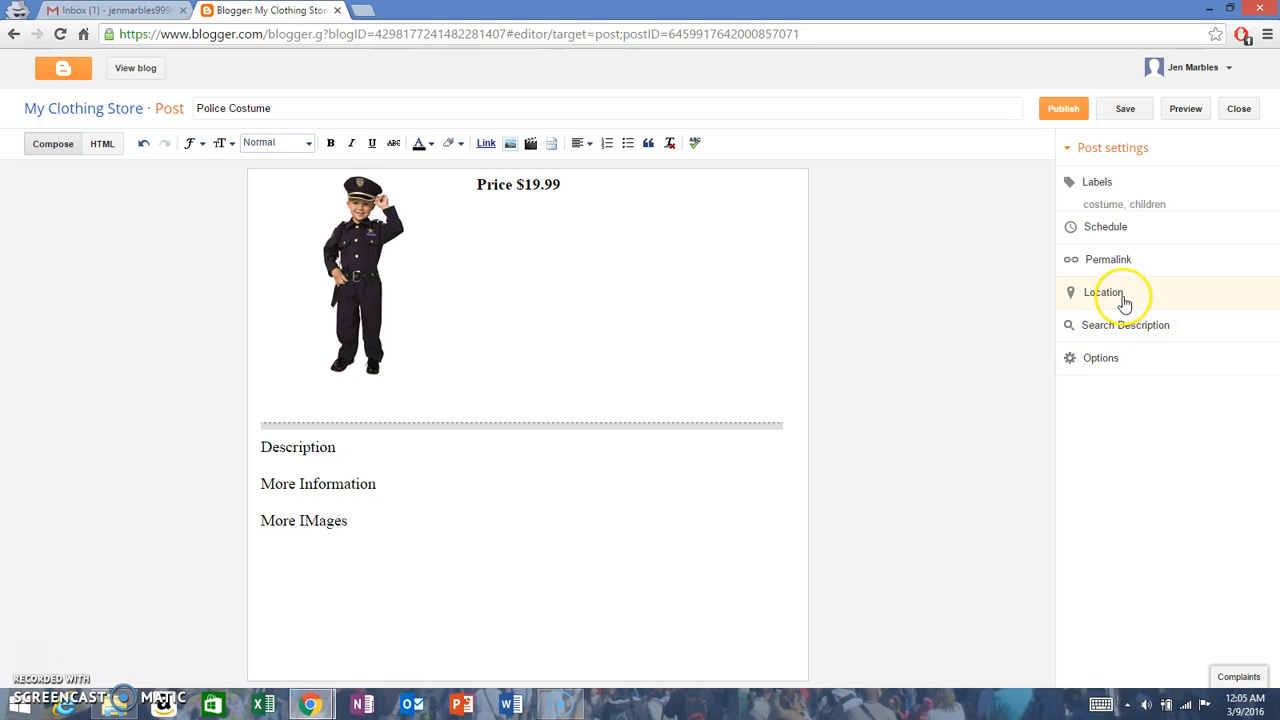
# Step: Check the search description field in the Police Costume post's settings, leaving it empty
pyautogui.click(1127, 325)
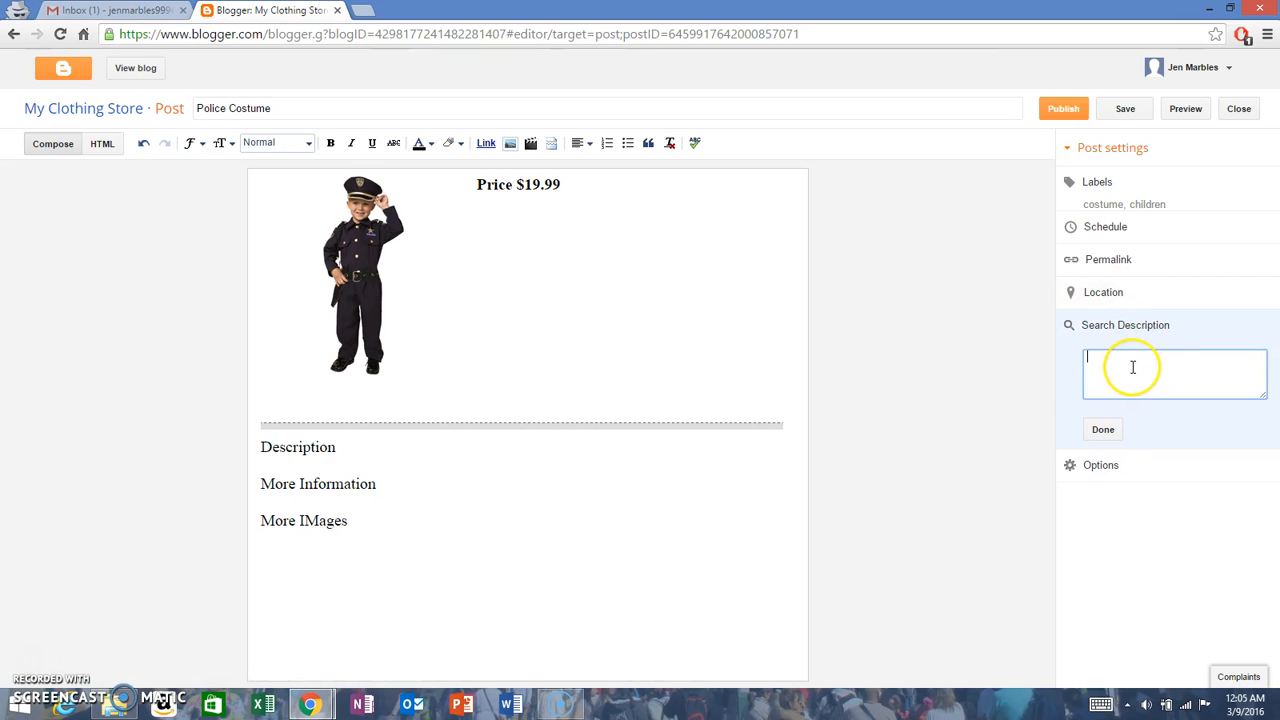
pyautogui.click(1112, 428)
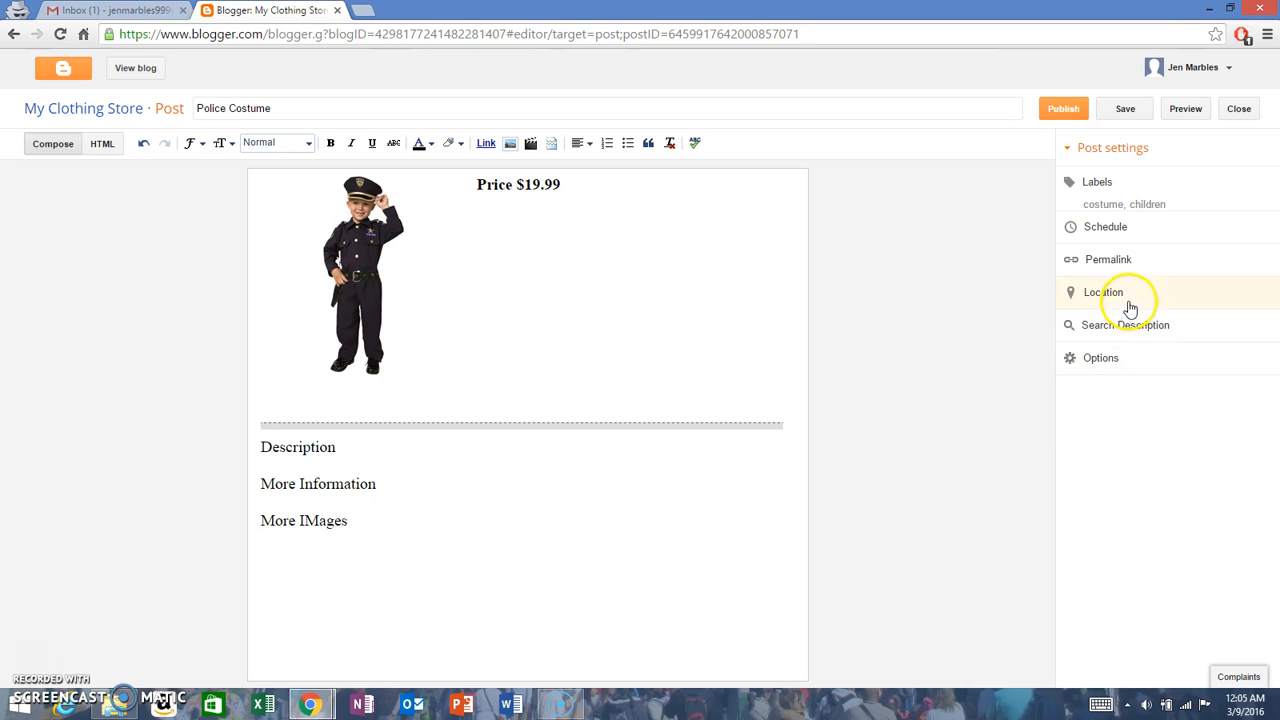
# Step: Set reader comments to Allow in the post's options and publish the Police Costume post
pyautogui.click(1069, 356)
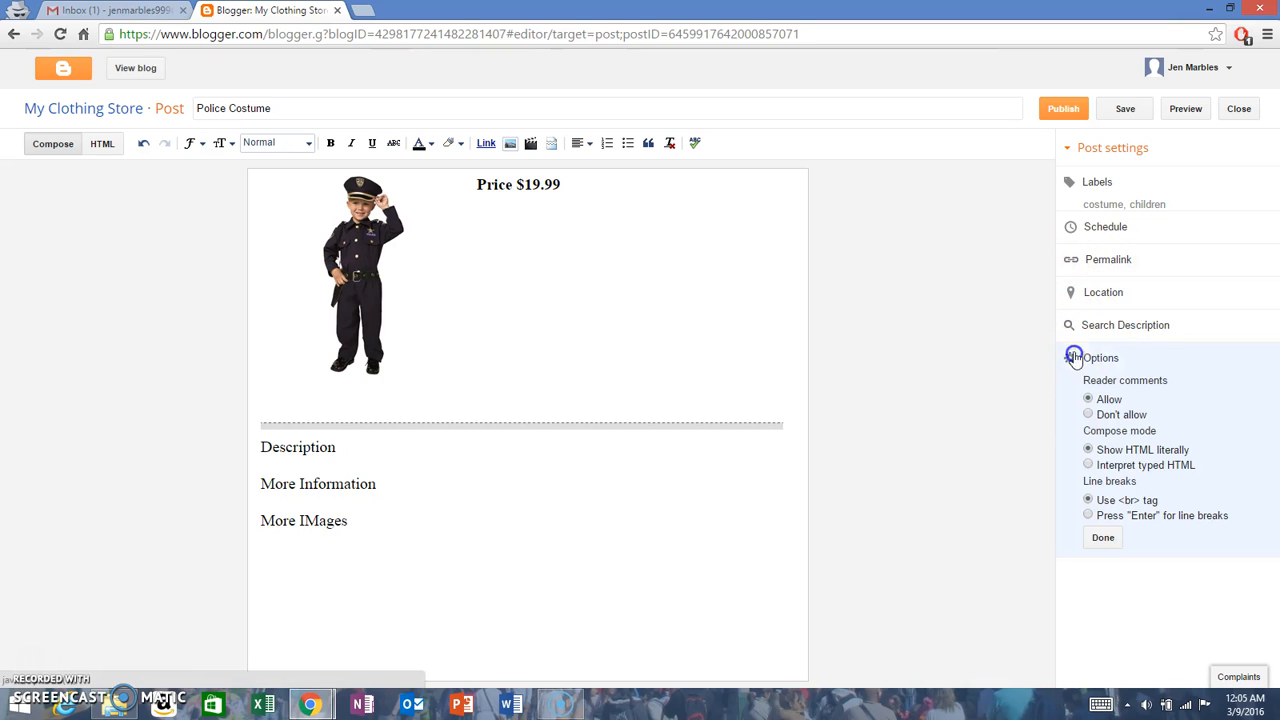
pyautogui.doubleClick(1108, 399)
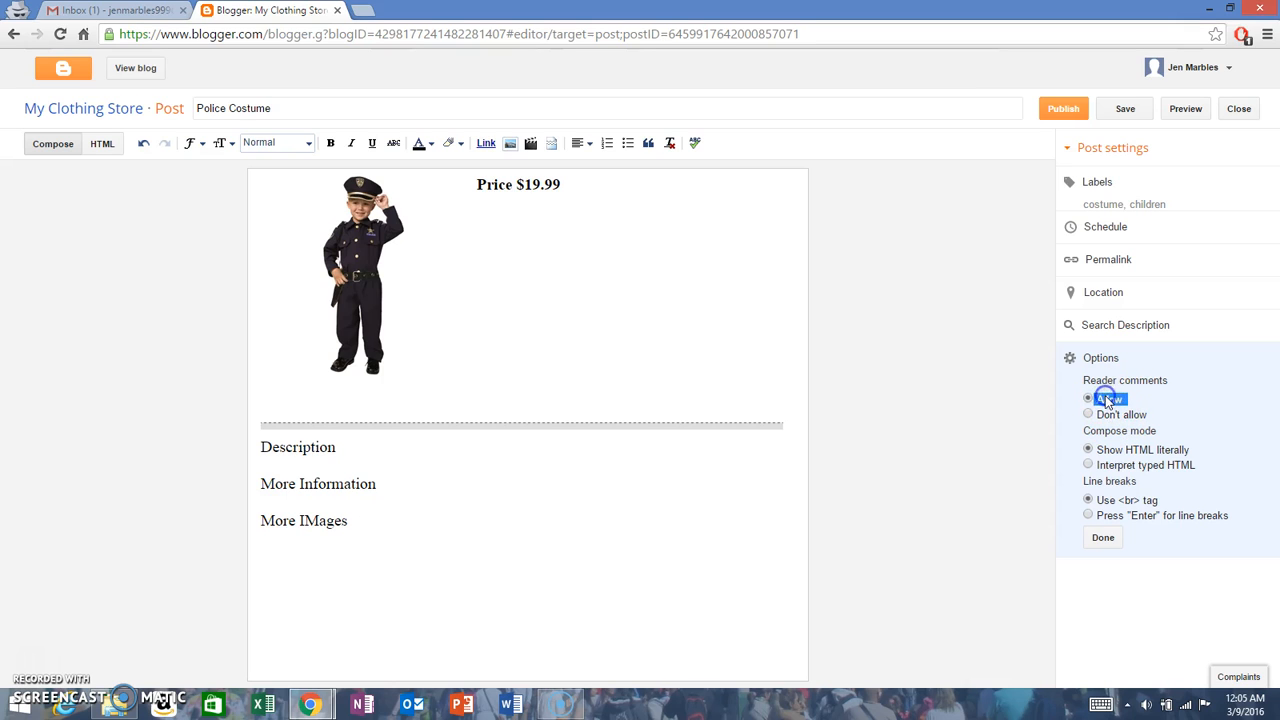
pyautogui.click(1140, 399)
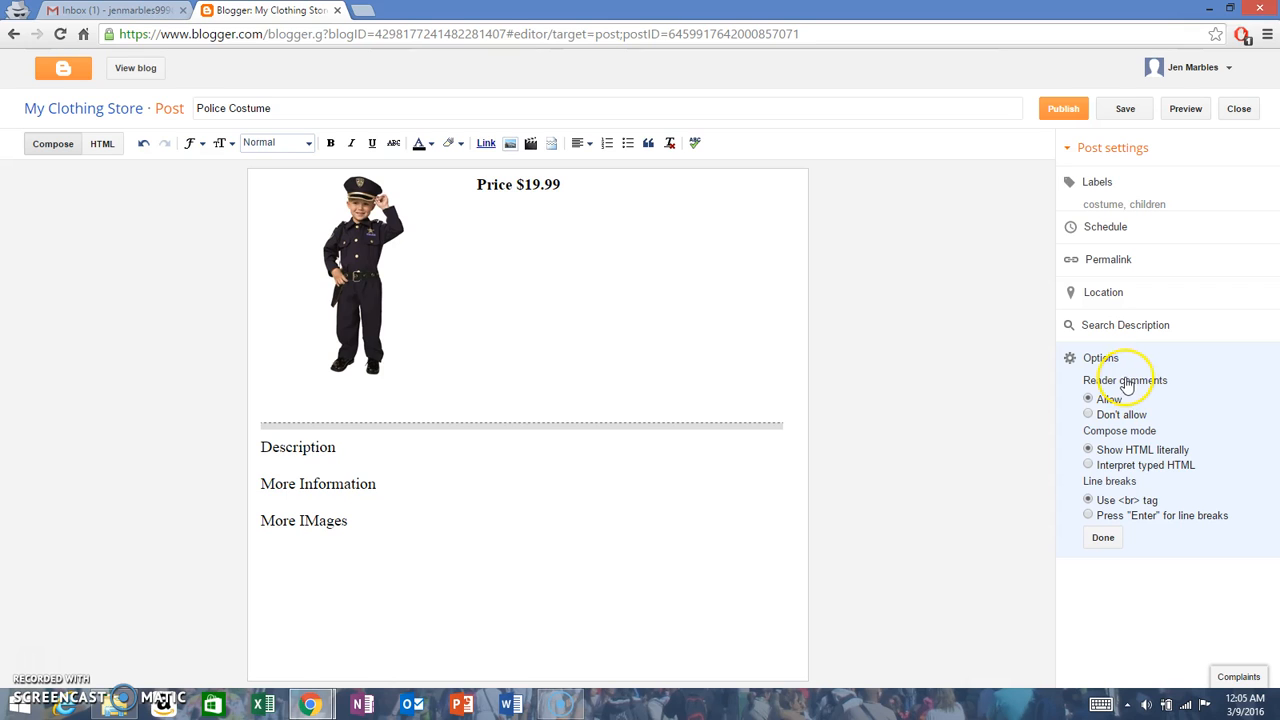
pyautogui.click(1105, 398)
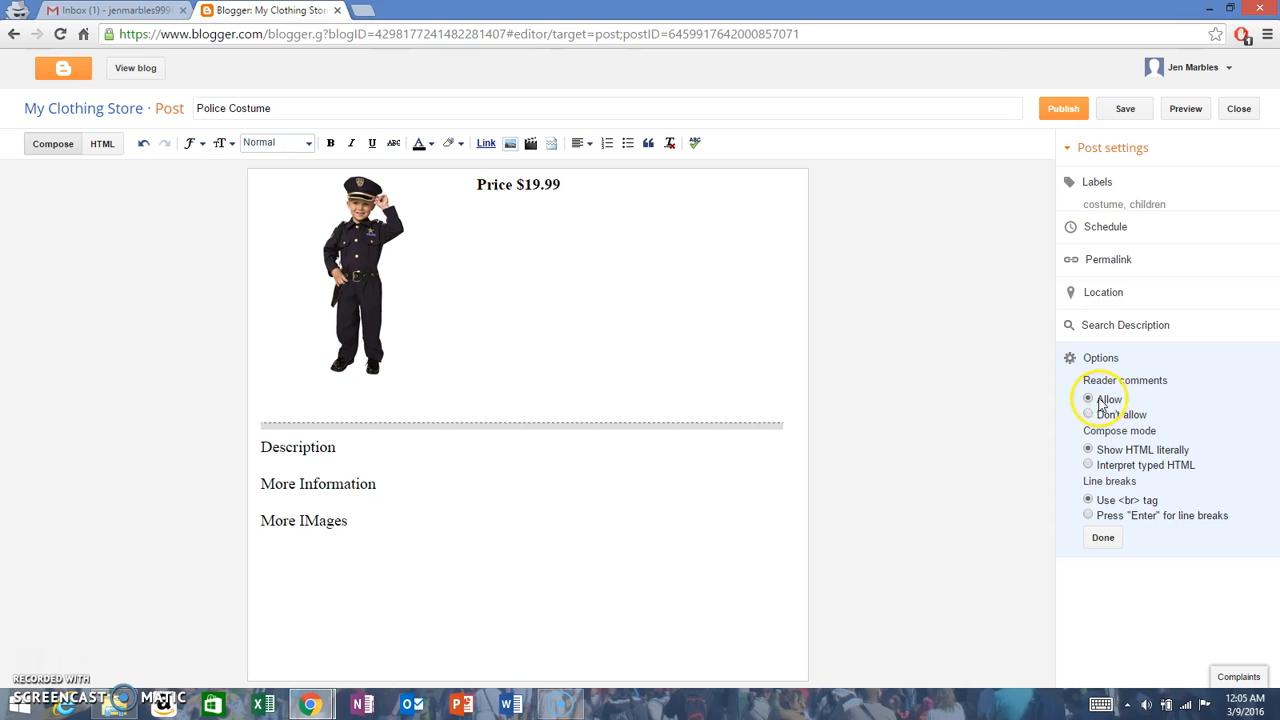
pyautogui.click(1103, 537)
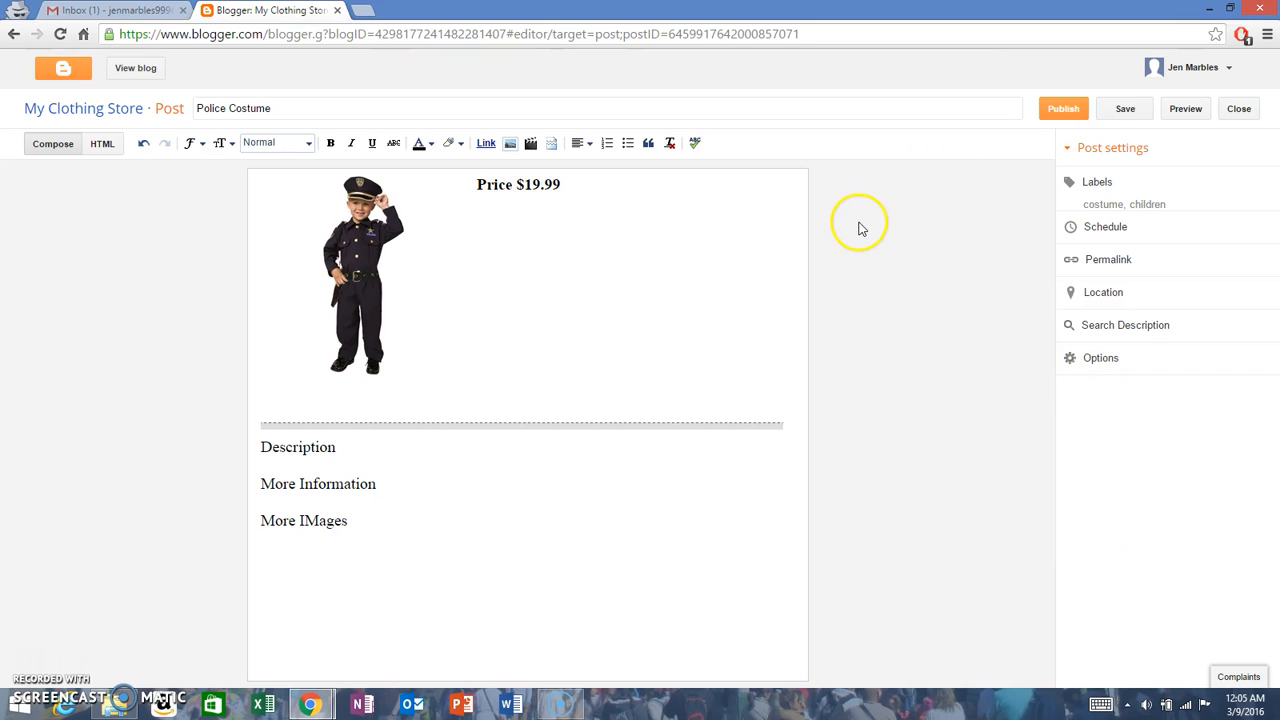
pyautogui.click(1055, 114)
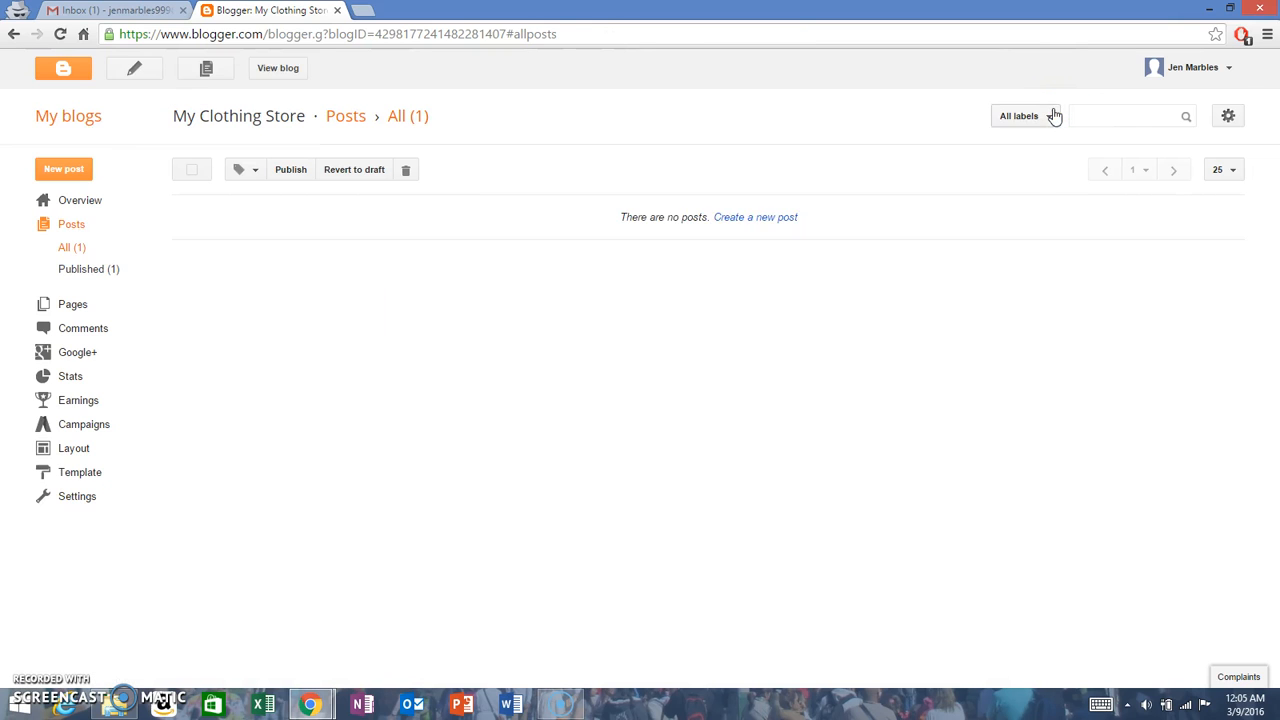